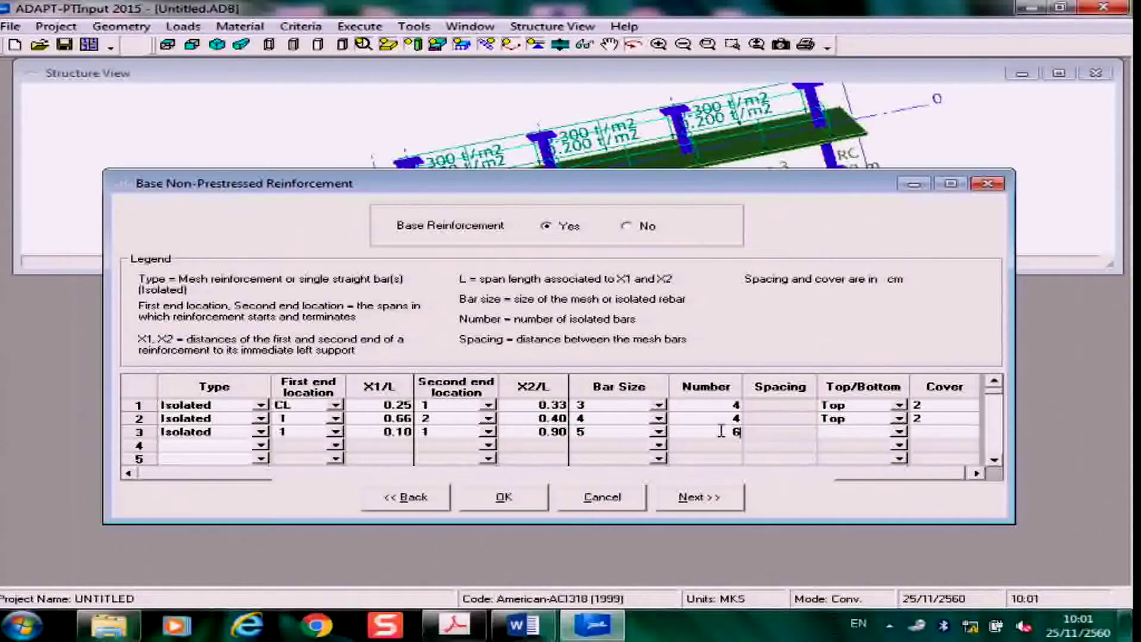
Step: Complete the third reinforcement row with bottom placement and a cover of 2 cm
left_click(899, 432)
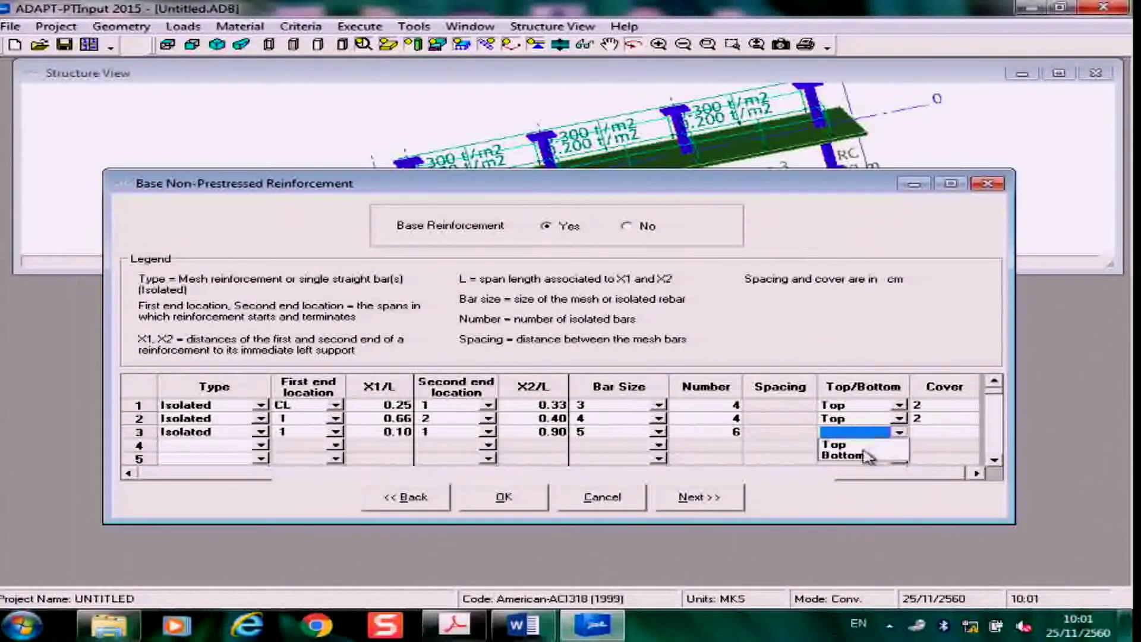
left_click(869, 459)
left_click(931, 432)
type("2")
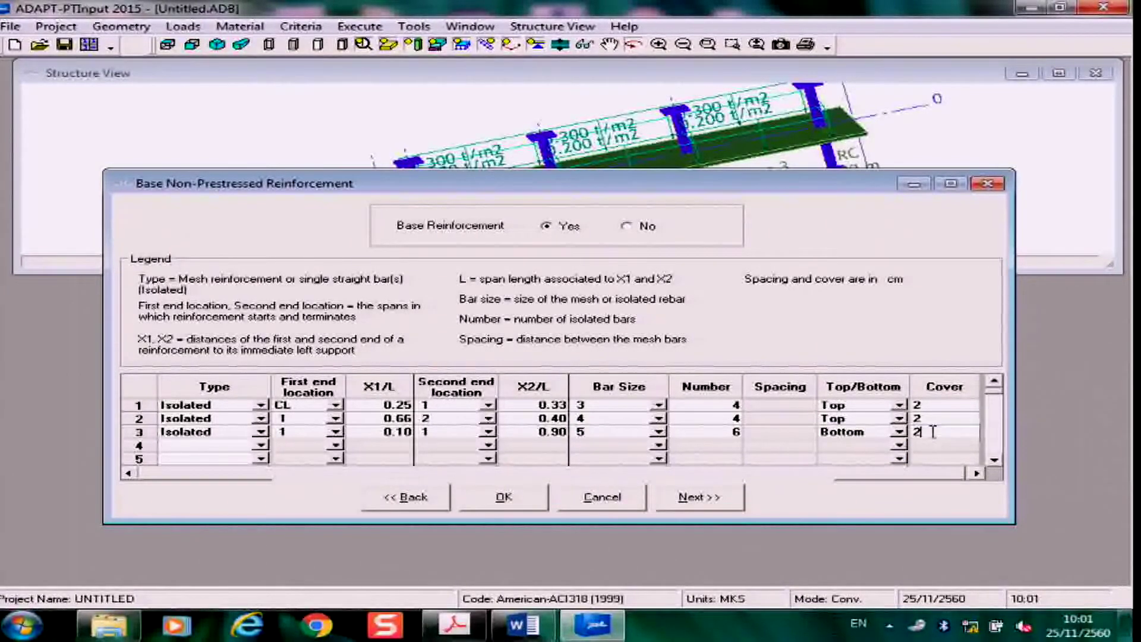
key("Return")
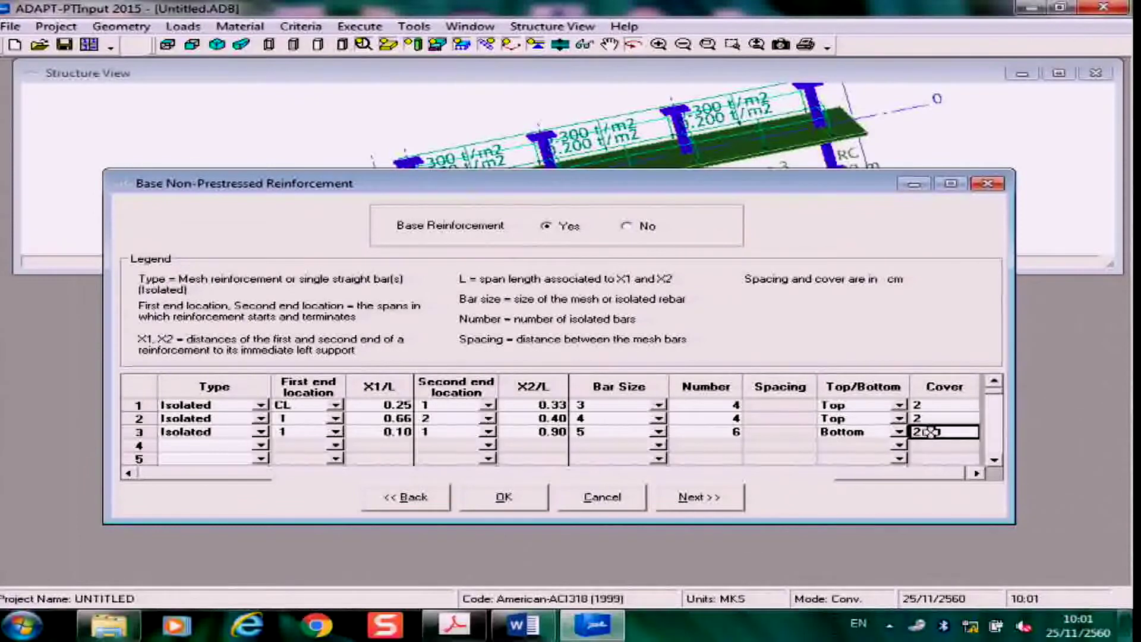
Step: Start the fourth reinforcement row as Mesh, beginning in span 2 at an X1/L of 0.15
left_click(261, 445)
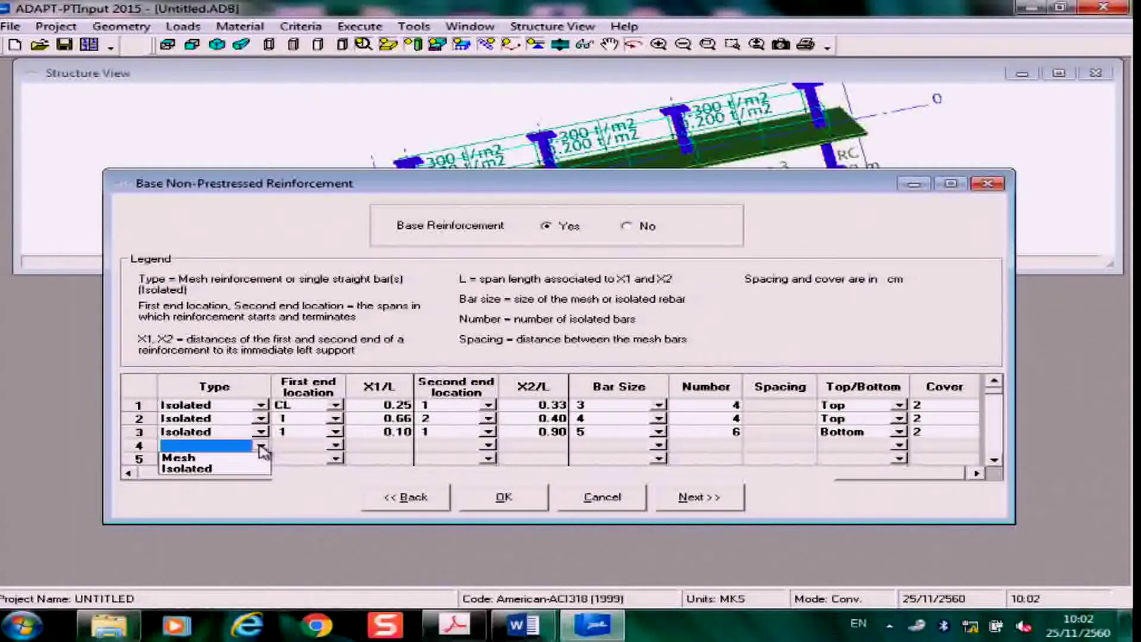
left_click(229, 457)
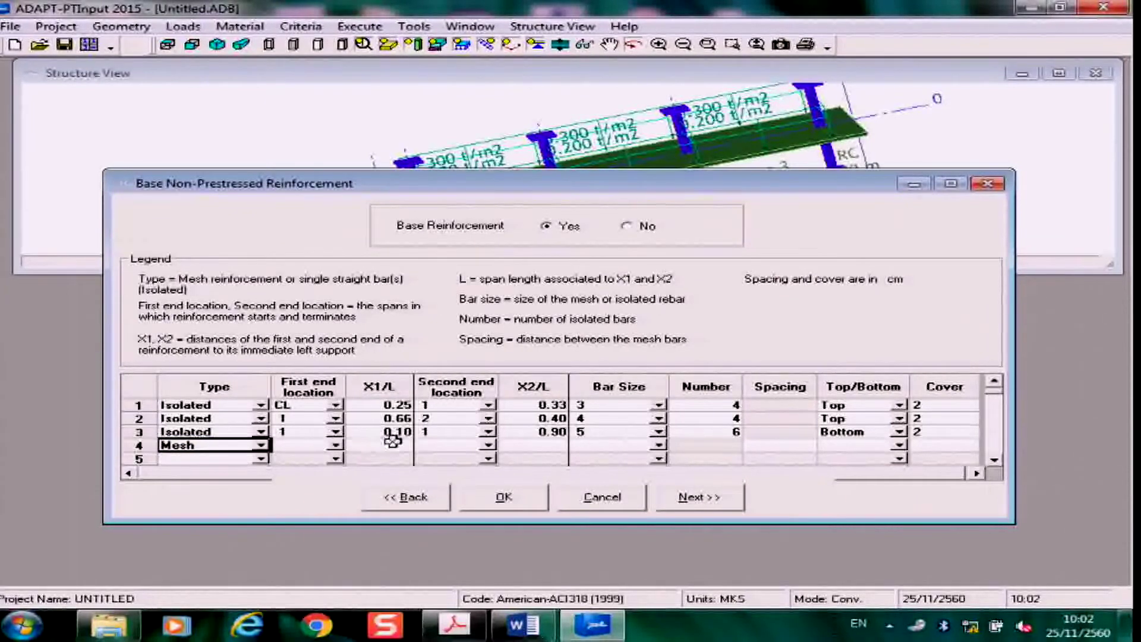
left_click(336, 447)
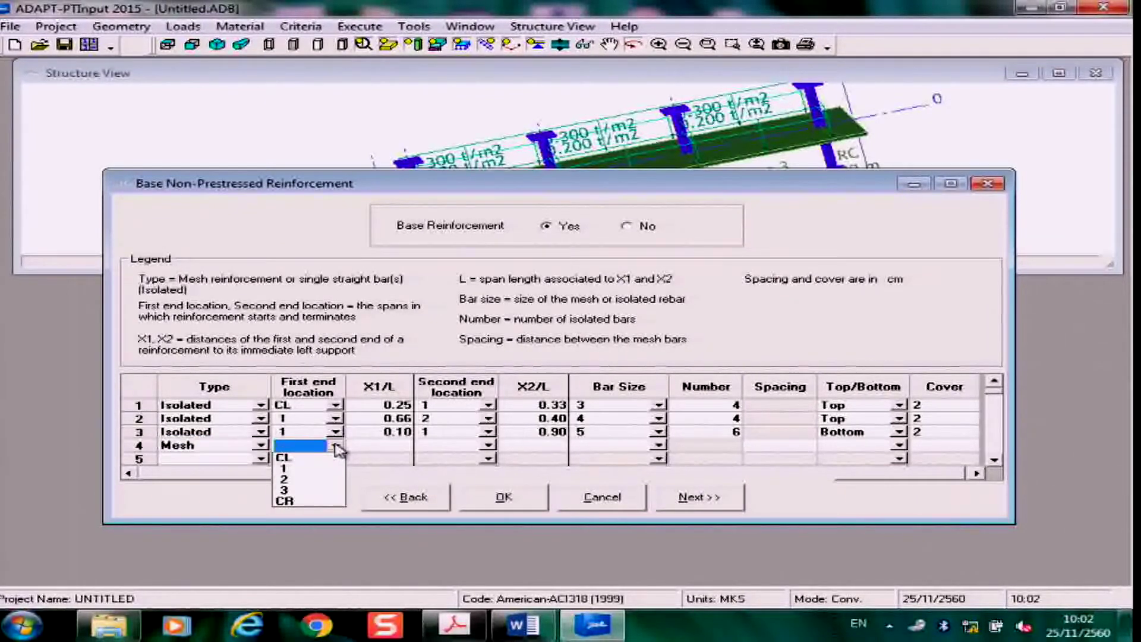
left_click(283, 479)
left_click(406, 445)
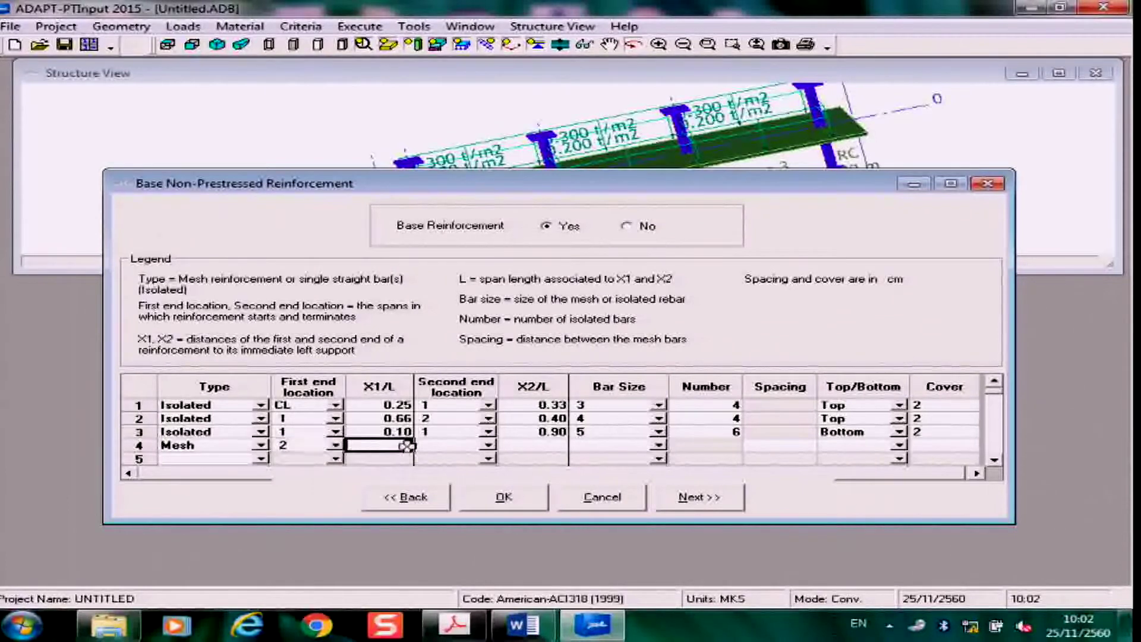
type("0.10")
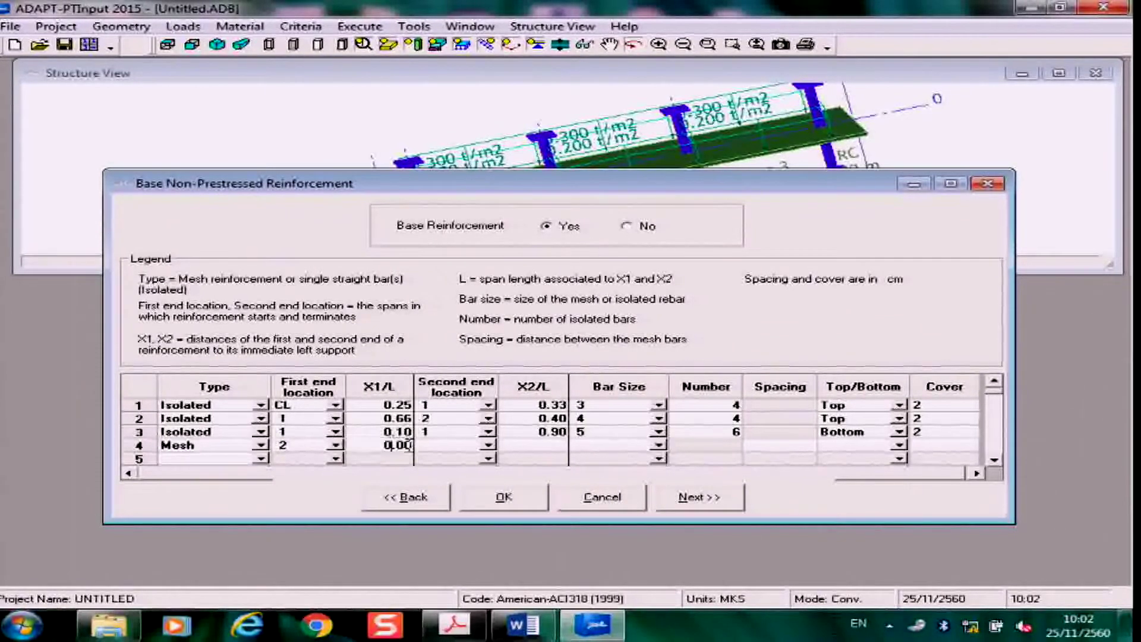
Step: End the fourth row's mesh in span 2 at an X2/L of 0.85
left_click(488, 445)
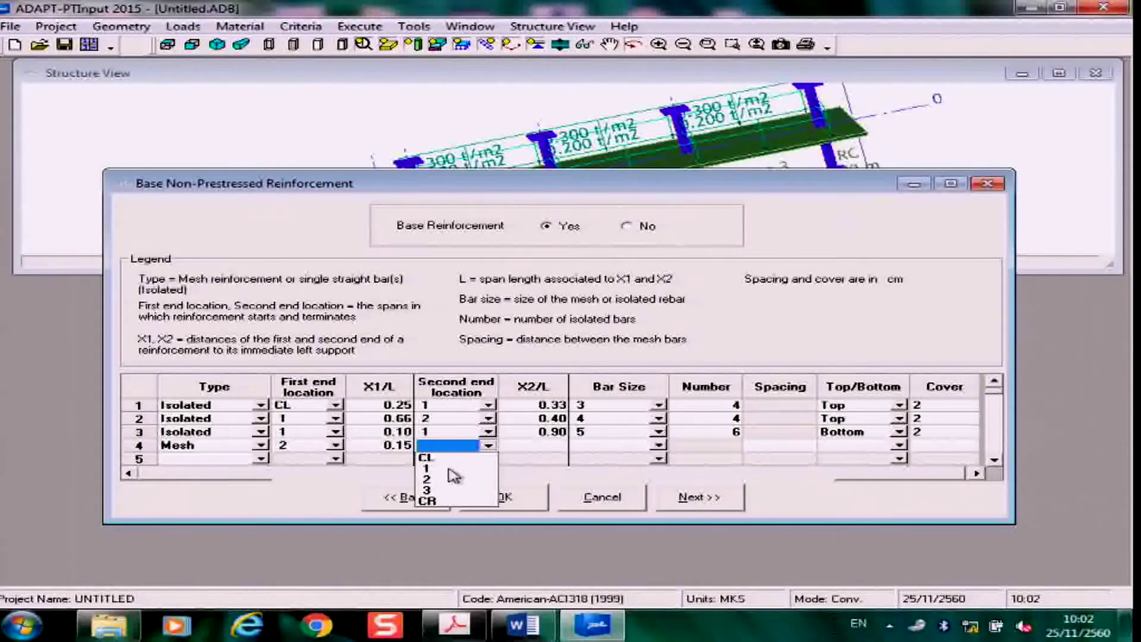
left_click(489, 446)
left_click(488, 445)
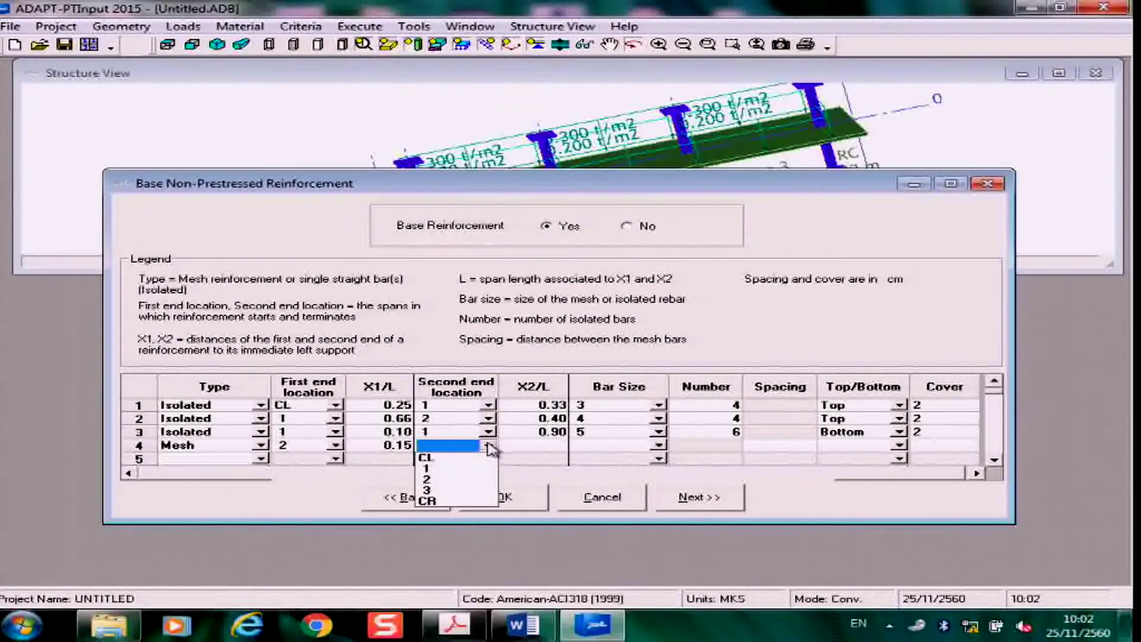
left_click(463, 479)
left_click(556, 445)
left_click(572, 444)
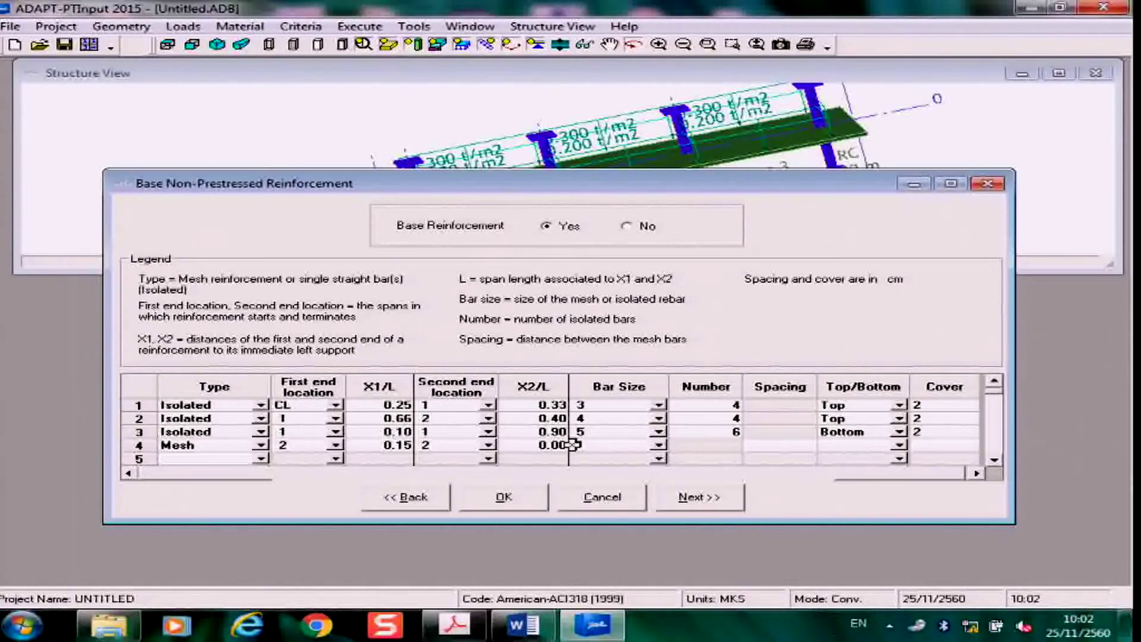
Step: Give the fourth row's mesh bar size 3 and a spacing of 0.10
left_click(658, 446)
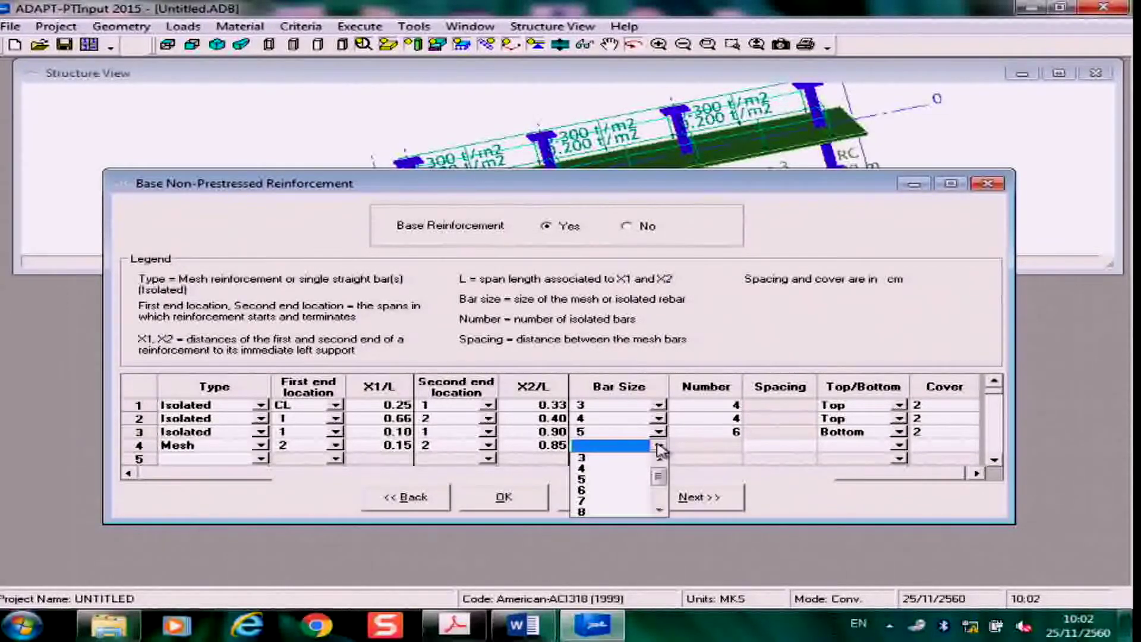
left_click(612, 458)
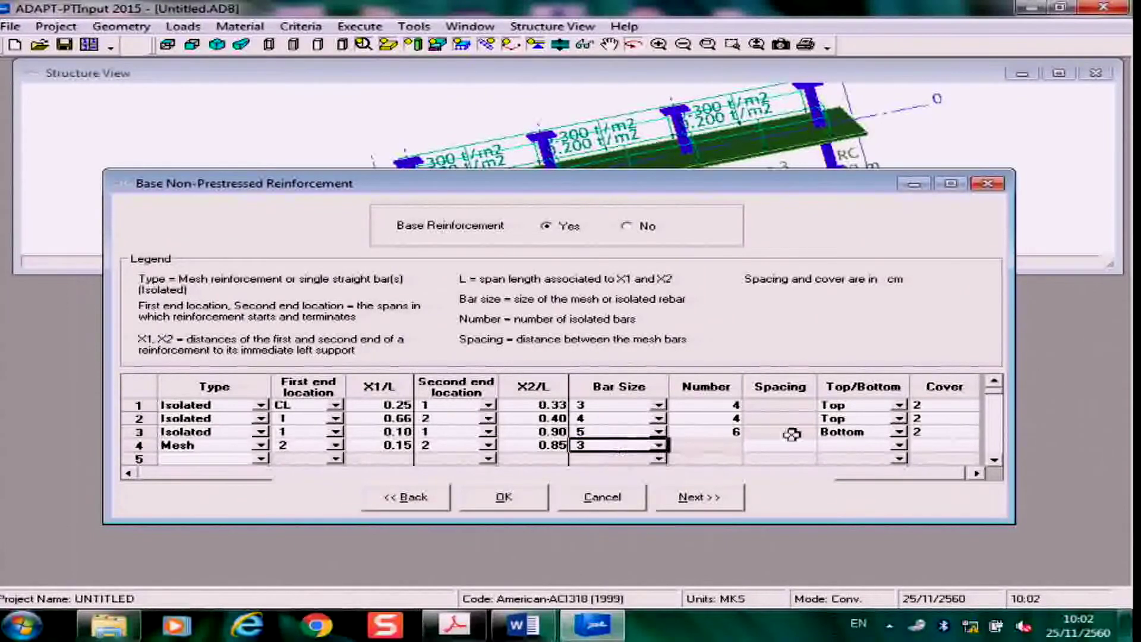
left_click(792, 443)
type("0.1")
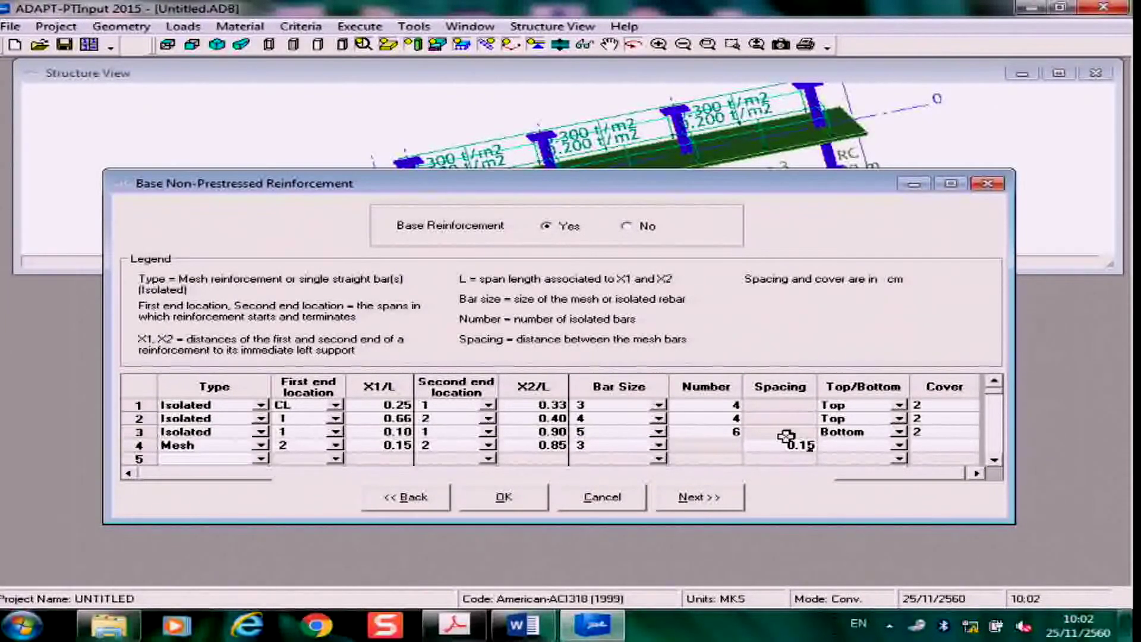
Step: Place the fourth row's mesh at the bottom with a cover of 2 cm and continue to the allowable stress criteria
left_click(899, 445)
left_click(889, 469)
left_click(944, 445)
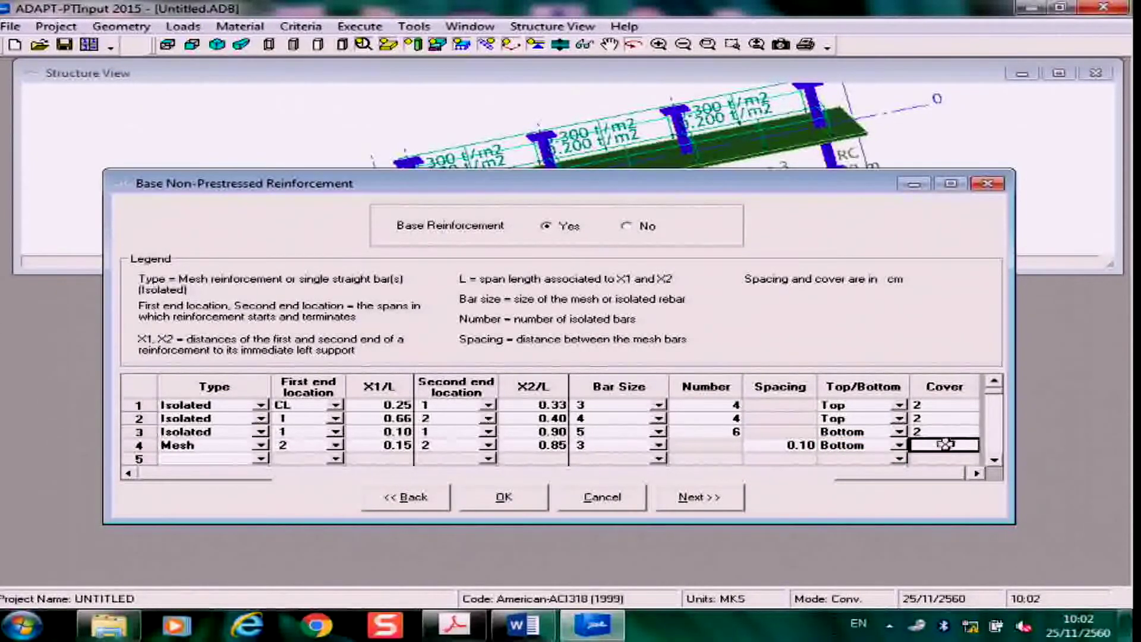
type("2")
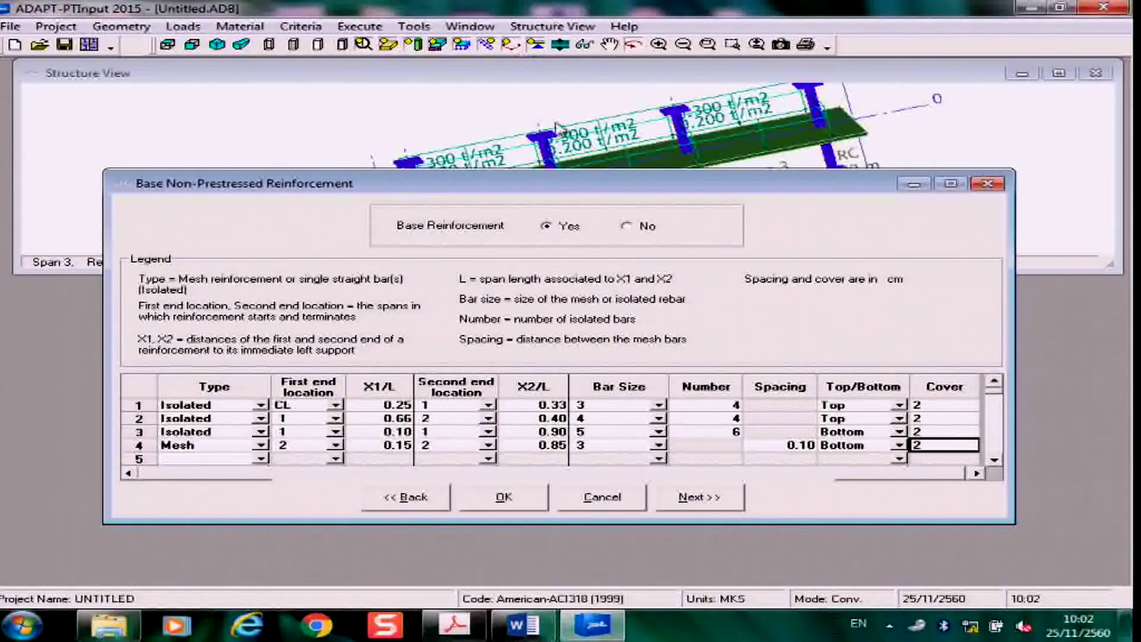
left_click(701, 496)
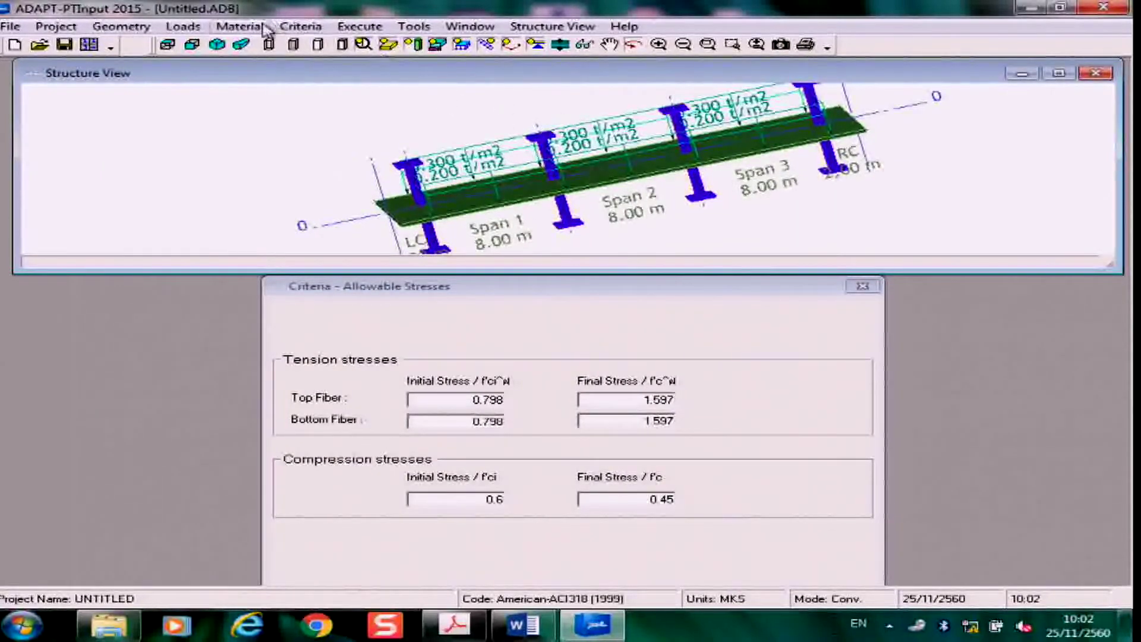
Step: Examine the base reinforcement along the spans and over the supports in an elevation view of the structure
left_click(193, 45)
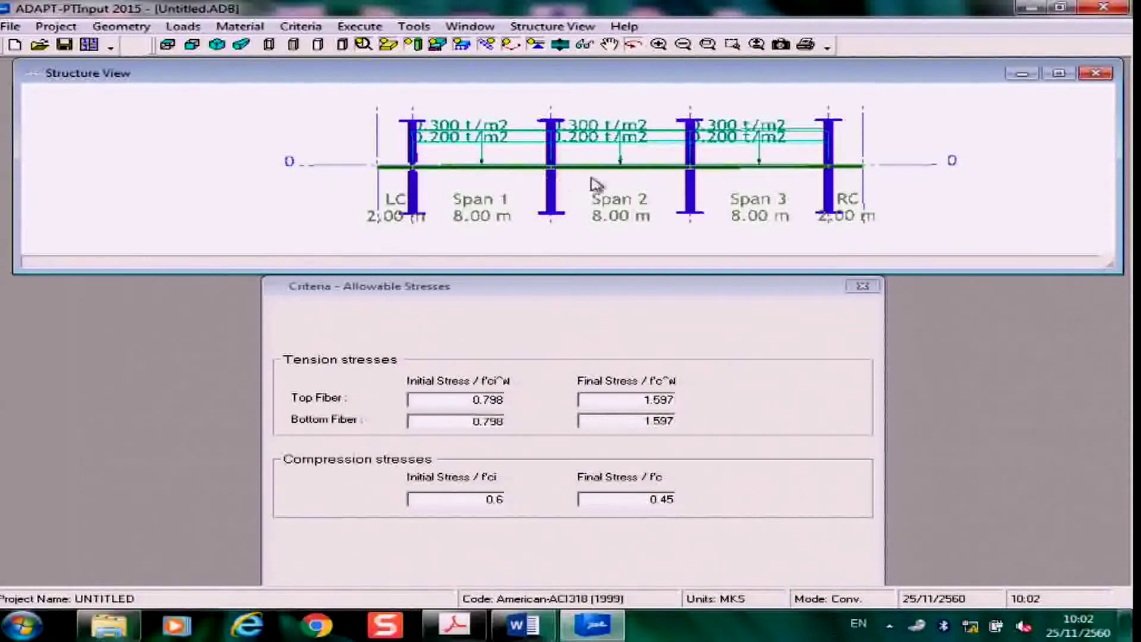
scroll(594, 181, "up", 2)
scroll(630, 186, "down", 3)
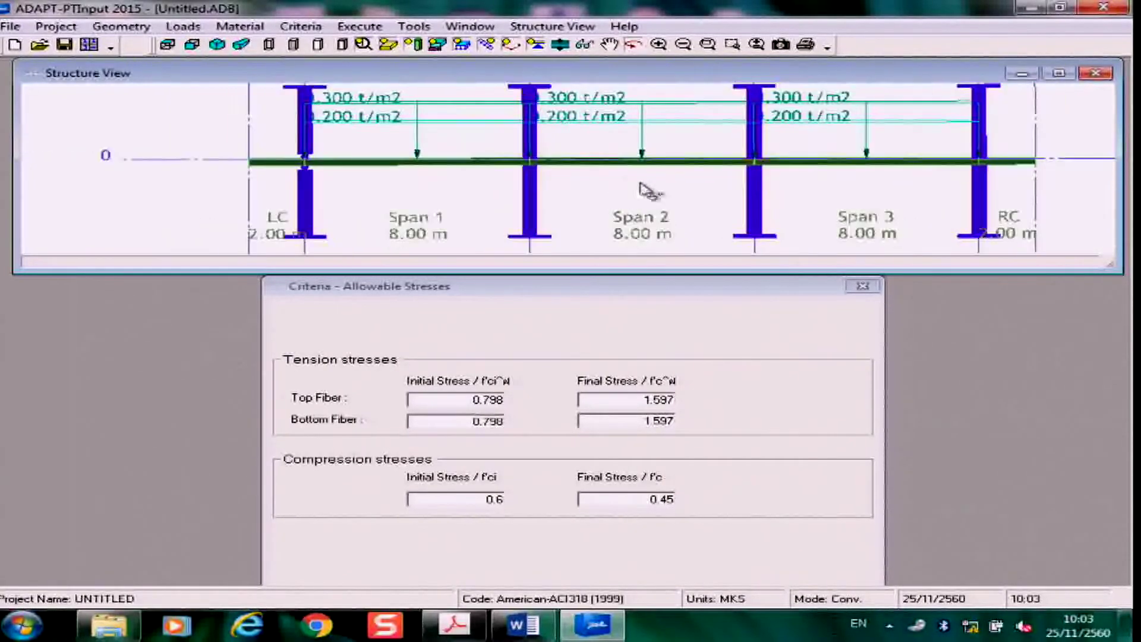
left_click(269, 44)
scroll(331, 140, "up", 1)
scroll(331, 142, "up", 1)
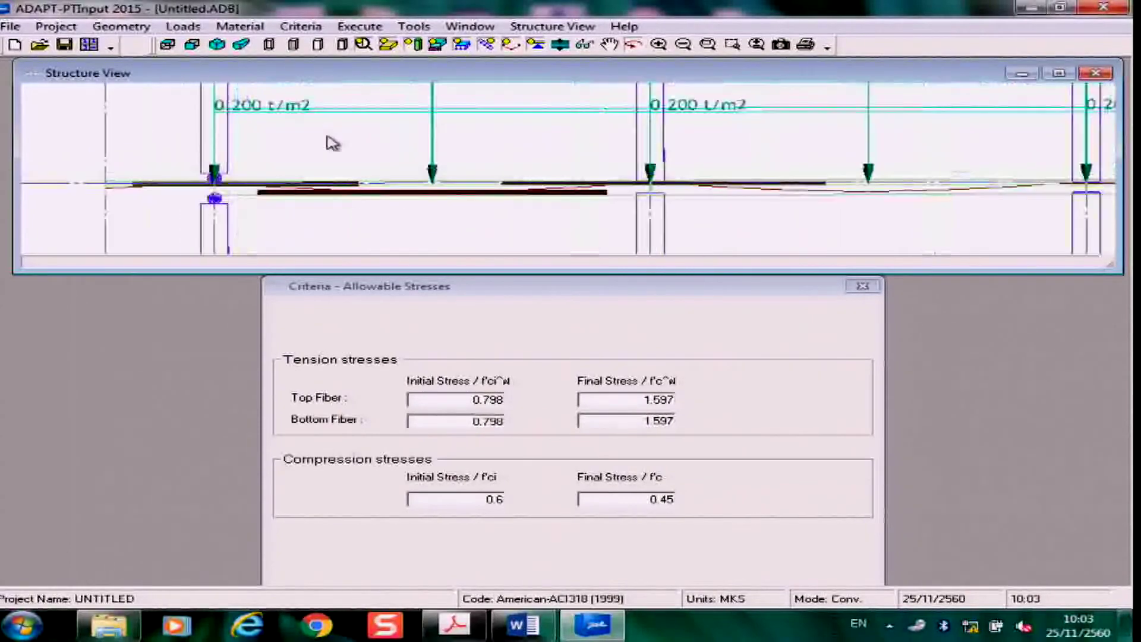
scroll(314, 170, "up", 1)
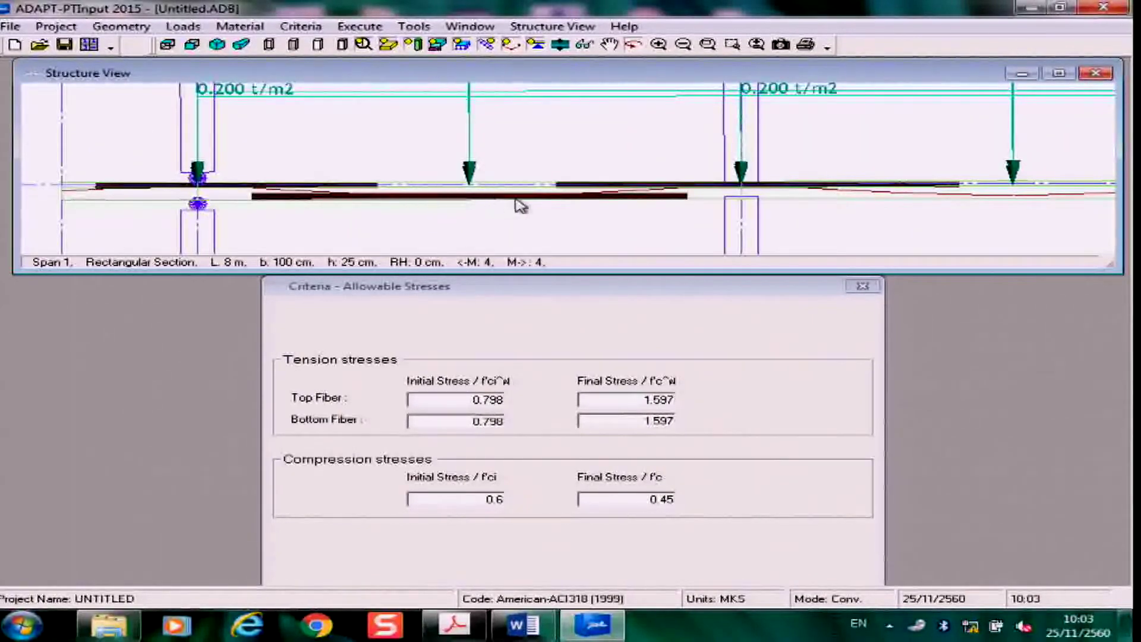
left_click_drag(776, 209, 445, 82)
left_click(212, 40)
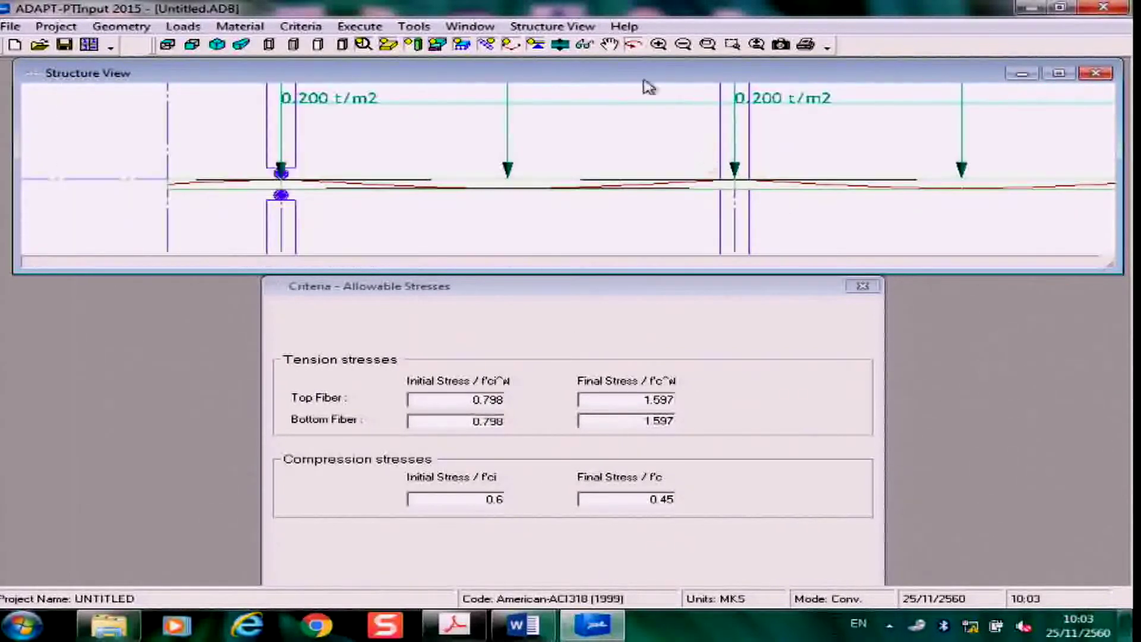
left_click(609, 44)
left_click_drag(822, 166, 422, 173)
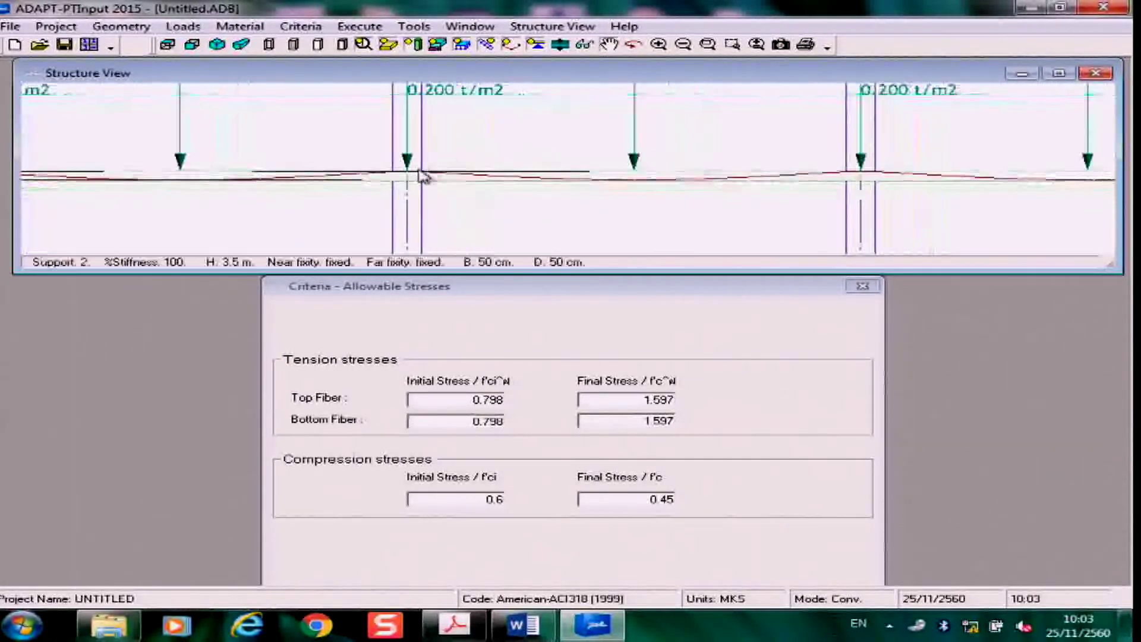
mouse_move(766, 201)
left_mouse_down()
mouse_move(453, 207)
mouse_move(754, 214)
left_mouse_up()
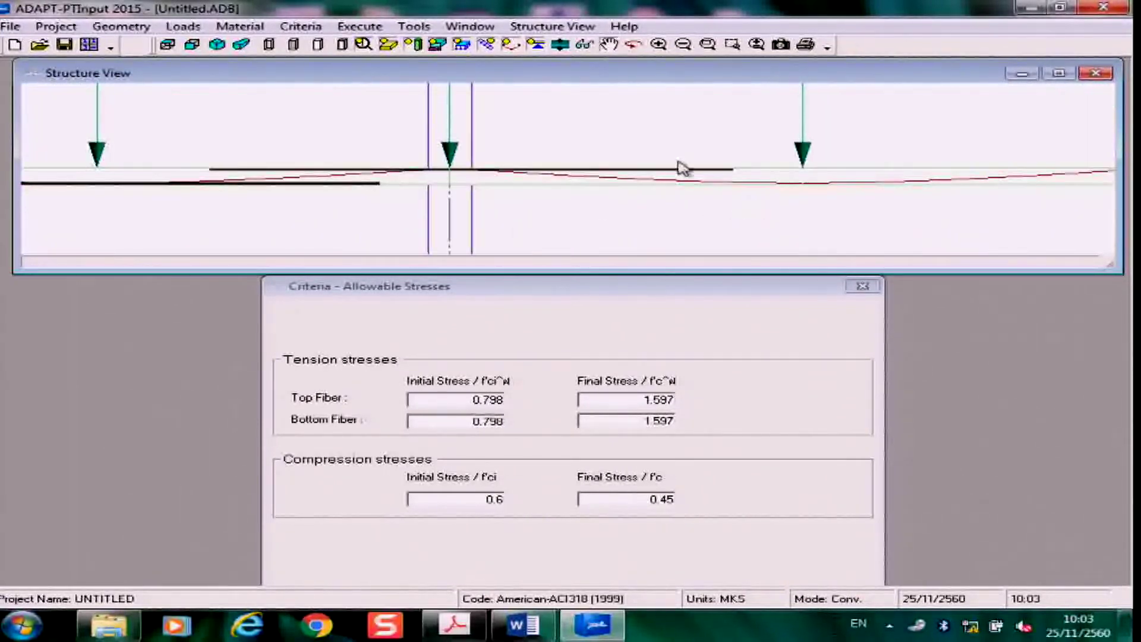
Step: Set the allowable initial tension stress to 0.795 for both the top and bottom fibers
left_click_drag(616, 290, 620, 212)
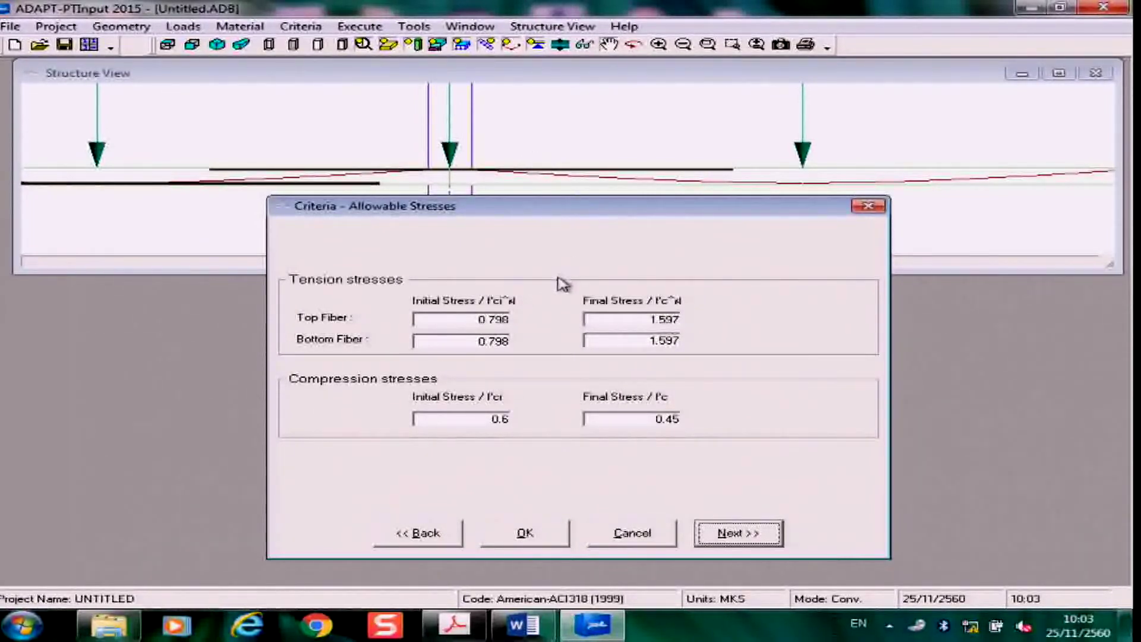
double_click(476, 319)
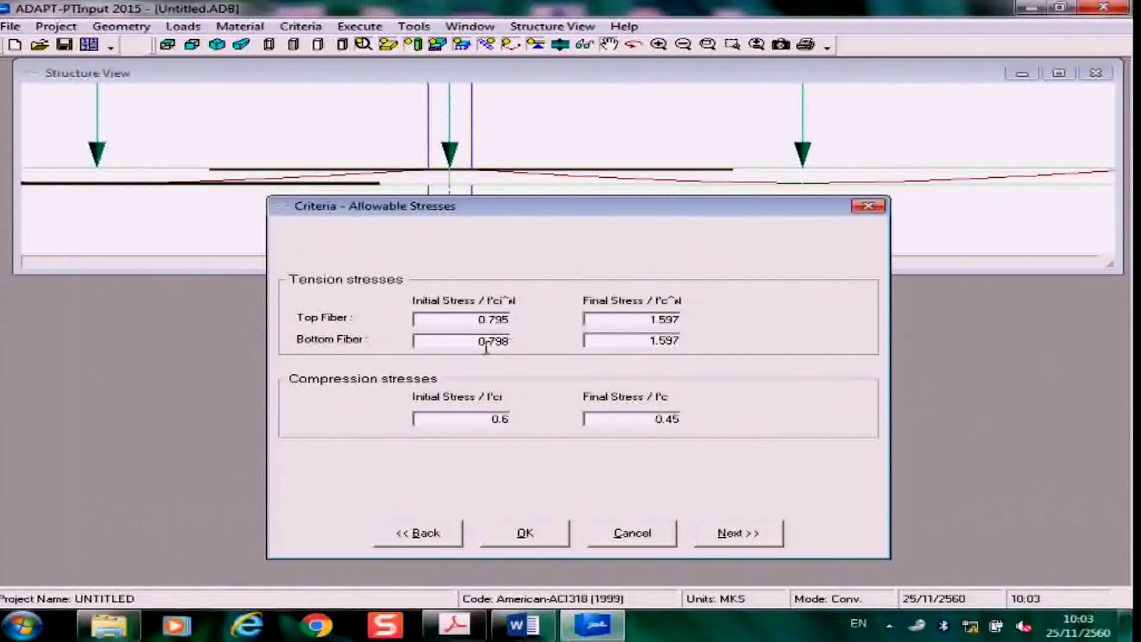
left_click_drag(479, 347, 527, 339)
type("0")
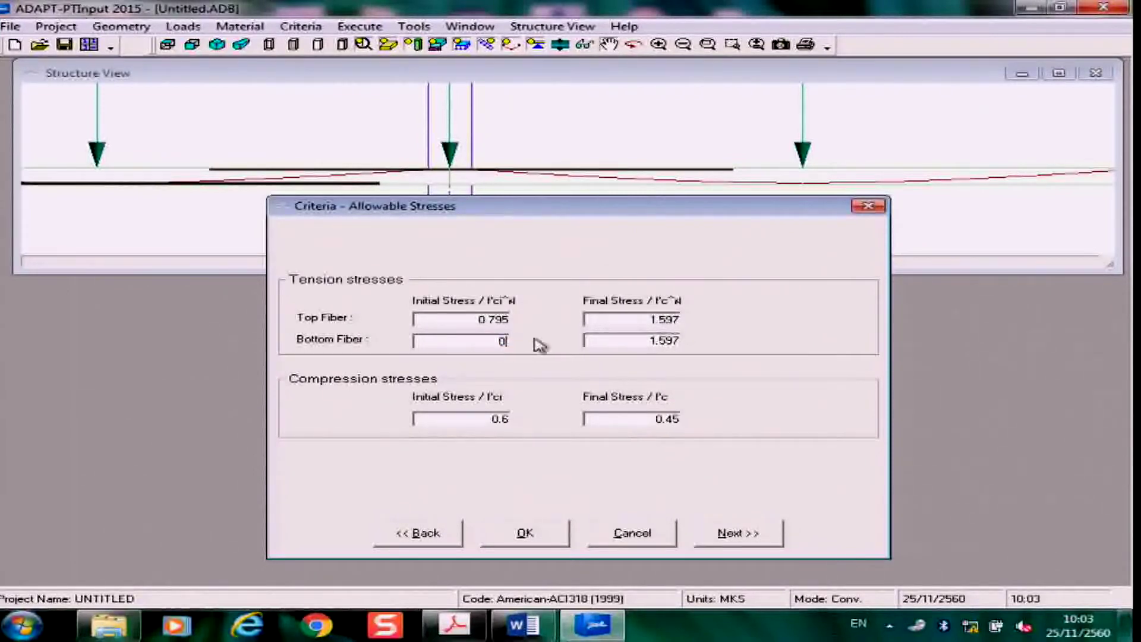
type(".795")
Step: Set the allowable final tension stress to 1.59 for both fibers and continue to the recommended post-tensioning values
left_click_drag(646, 320, 760, 322)
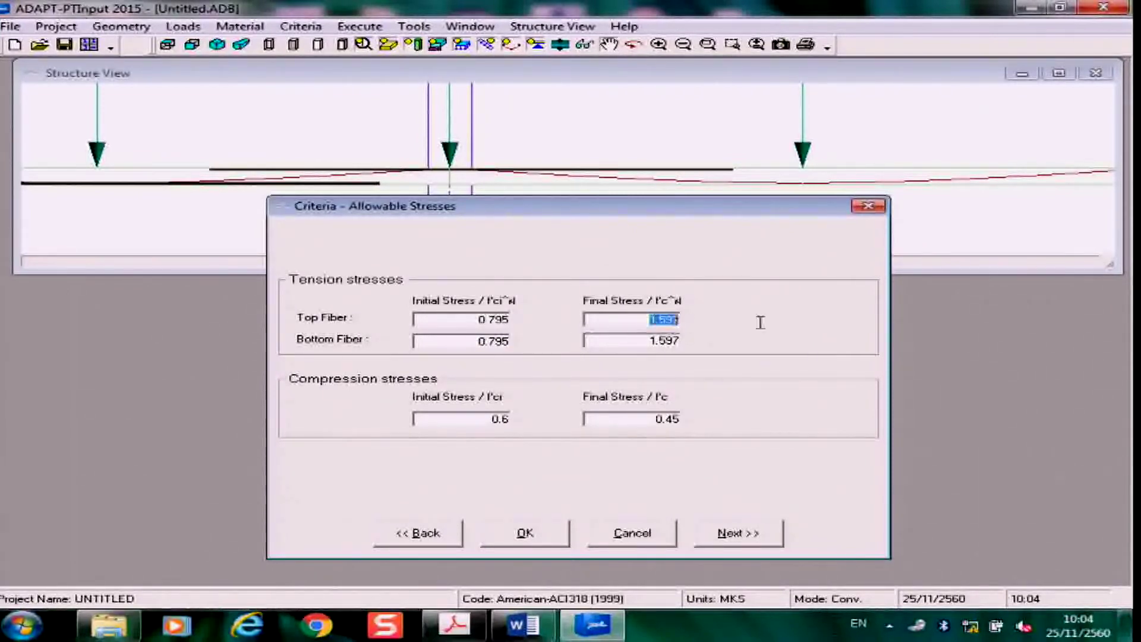
type("1")
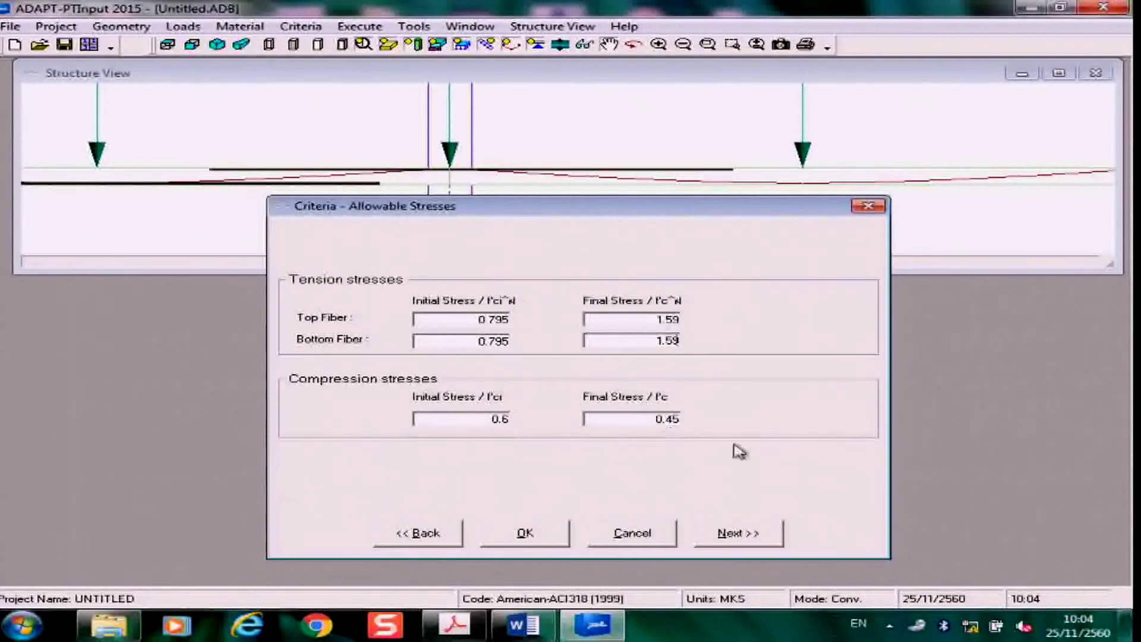
left_click(768, 537)
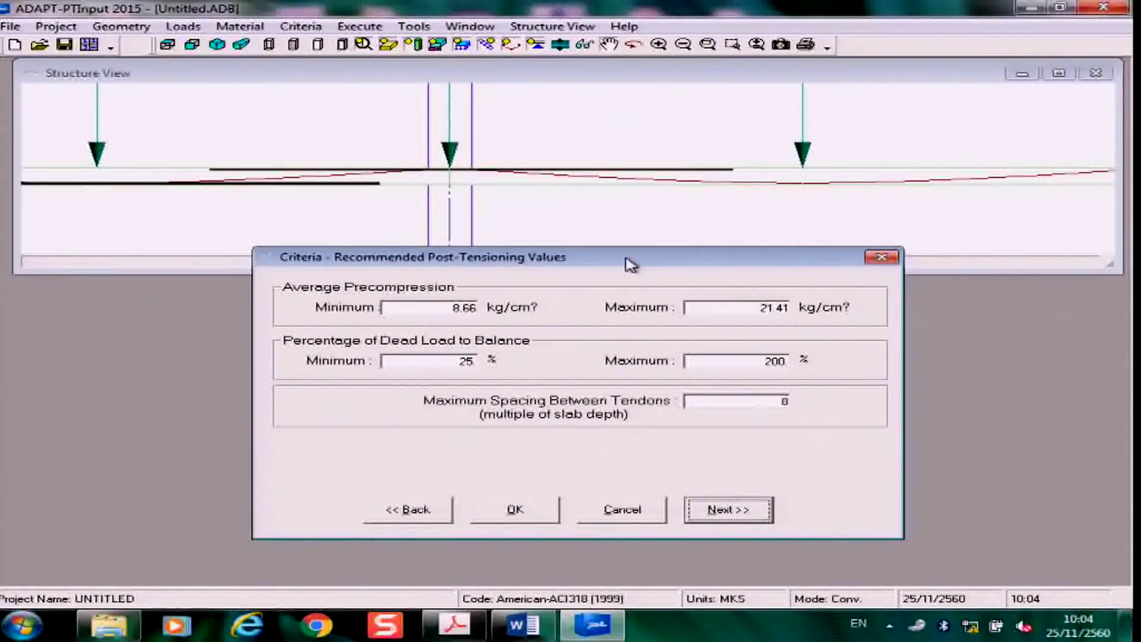
double_click(455, 306)
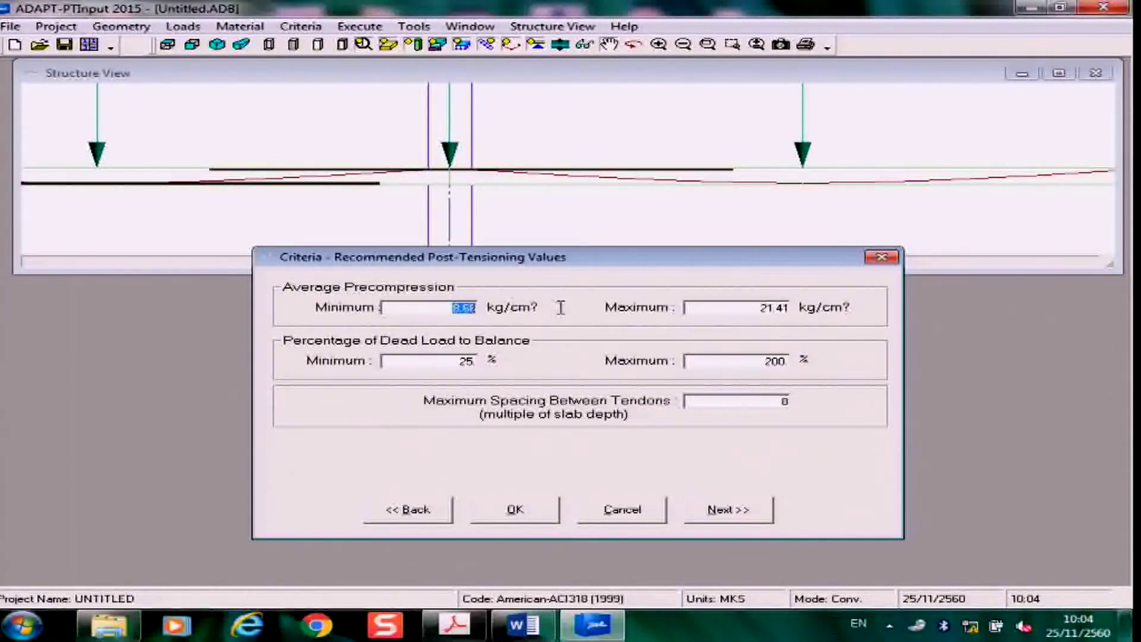
left_click(443, 309)
left_click_drag(755, 308, 837, 319)
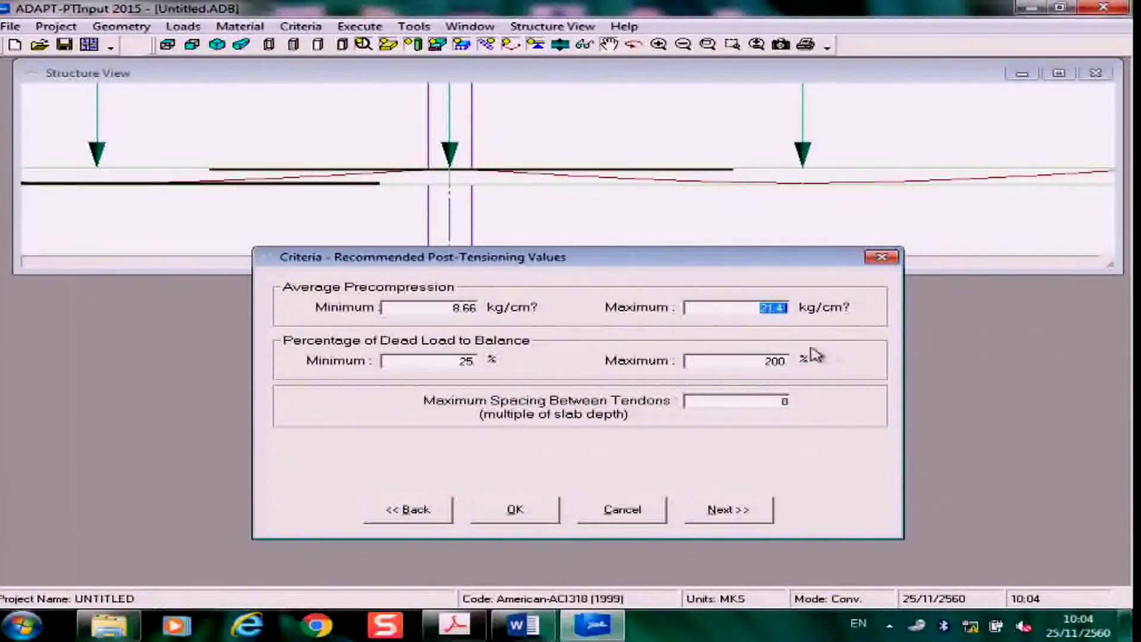
Step: Set the percentage of dead load to balance to a minimum of 50% and a maximum of 100%
left_click(444, 359)
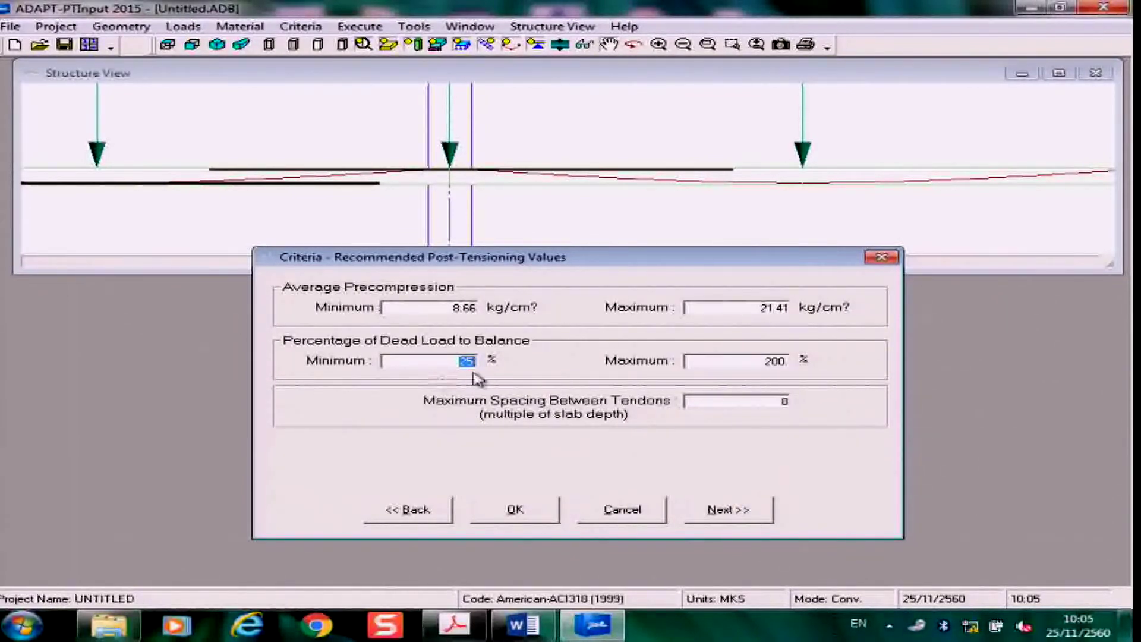
left_click(459, 362)
key("BackSpace")
key("BackSpace")
type("50")
double_click(750, 360)
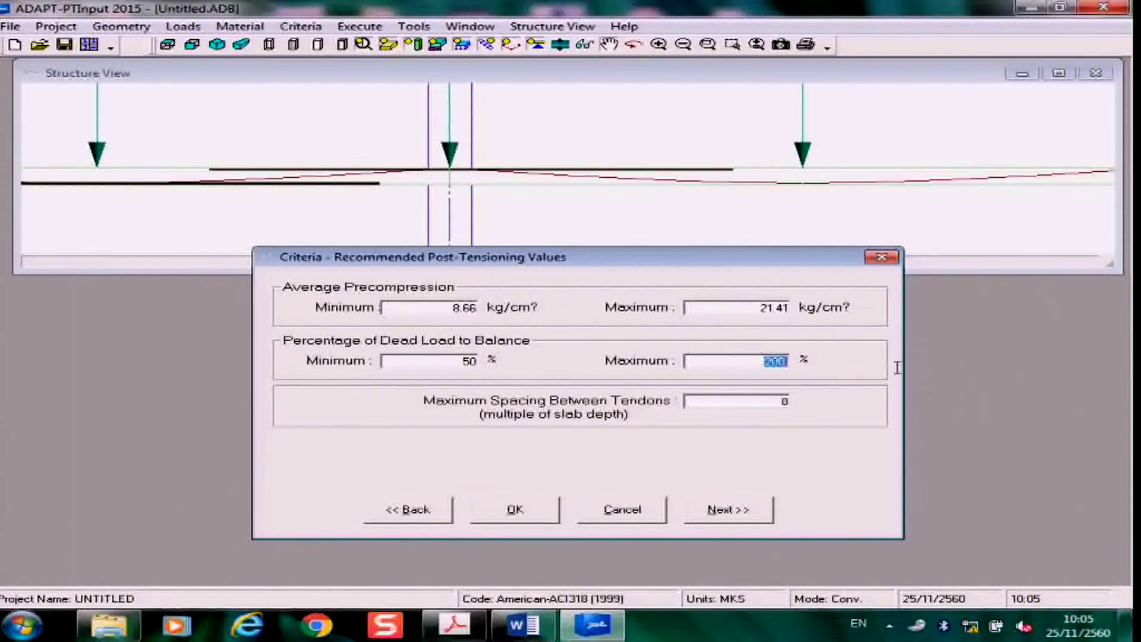
type("100")
key("Tab")
left_click(763, 363)
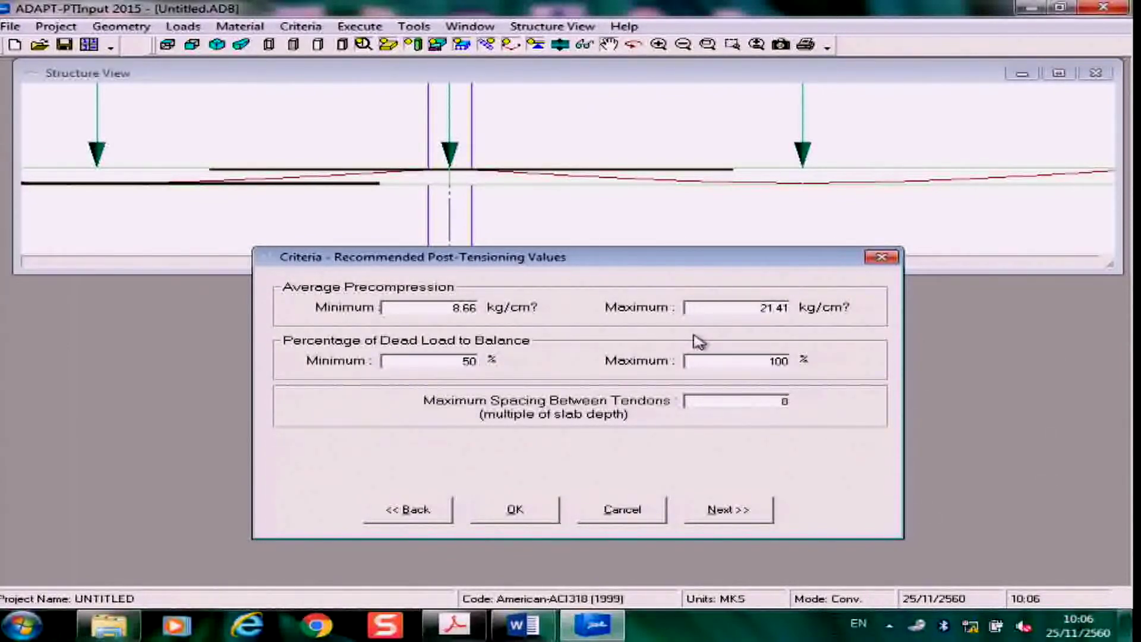
Step: Set the maximum percentage of dead load to balance to 120% and continue to the calculation options
left_click_drag(761, 360, 805, 359)
type("120")
key("Tab")
left_click(738, 397)
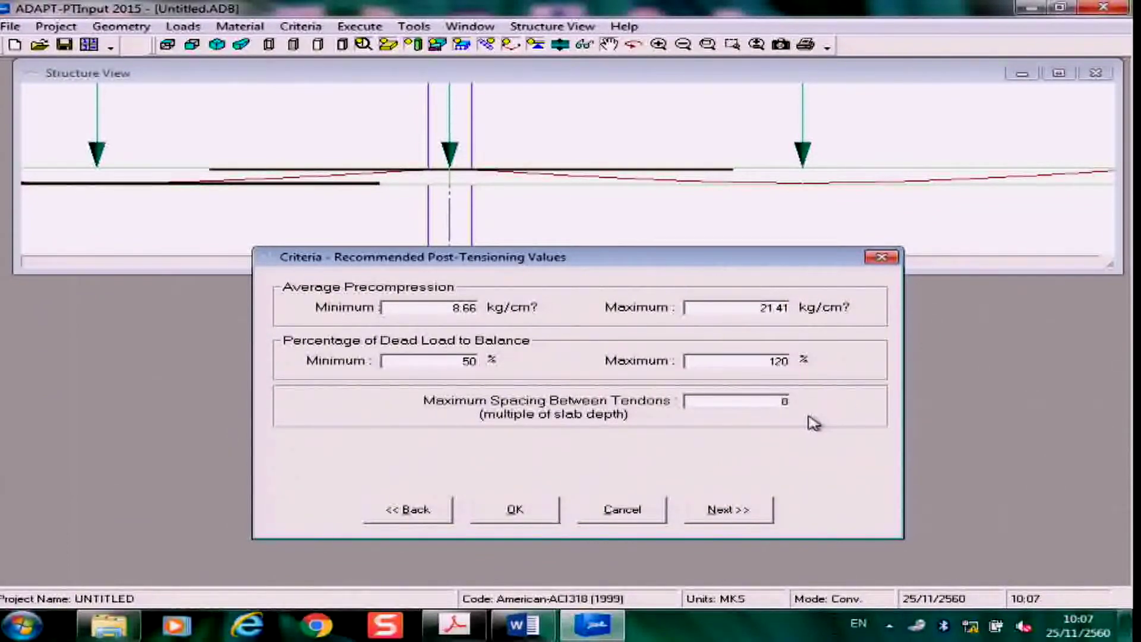
left_click(726, 508)
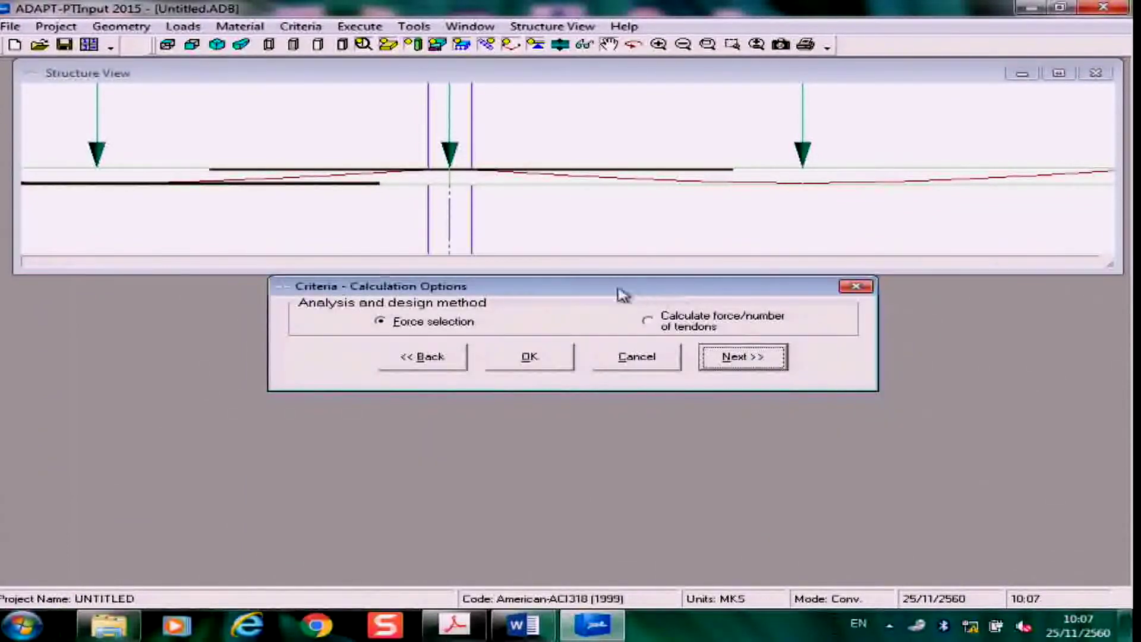
Step: Choose to calculate the force/number of tendons, with a ratio of jacking stress to ultimate strength of 0.75
left_click_drag(621, 292, 642, 130)
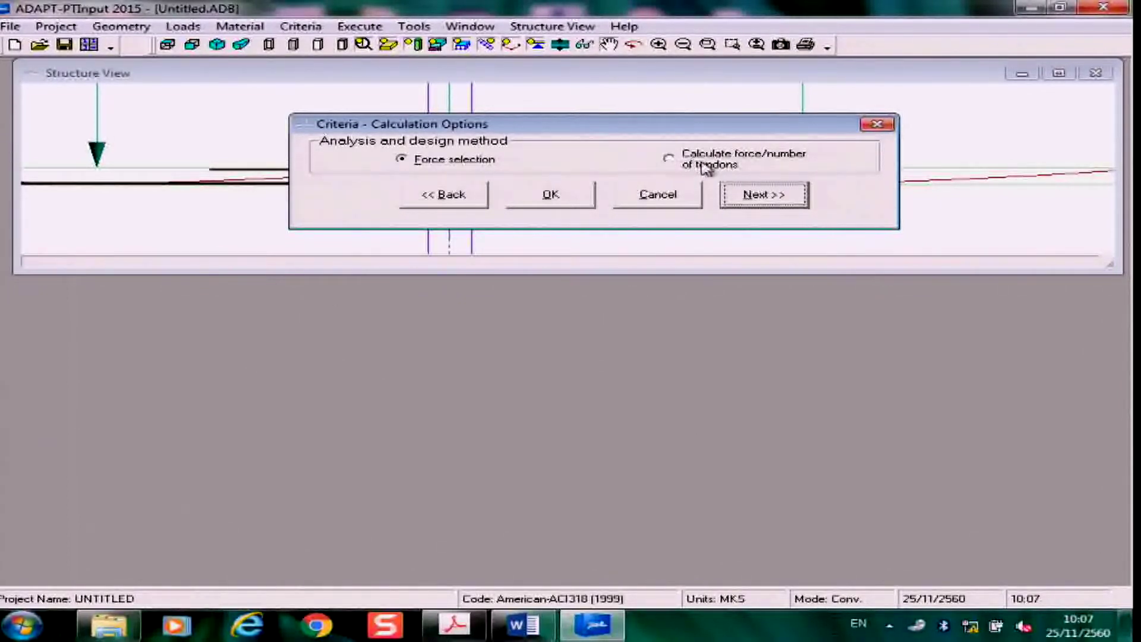
left_click(670, 159)
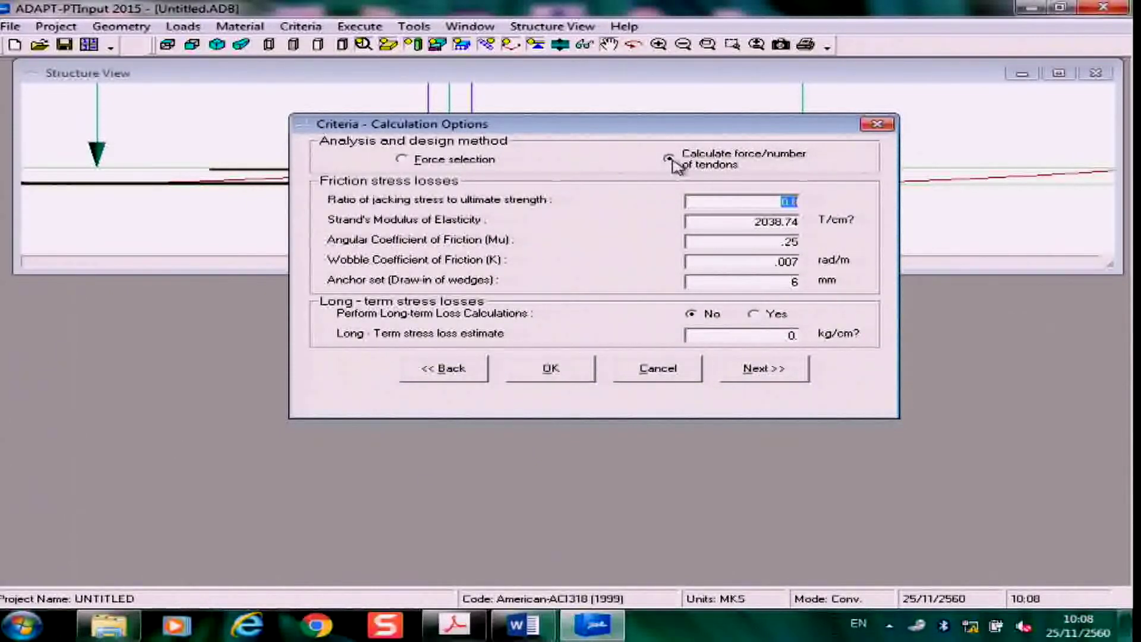
type("0.75")
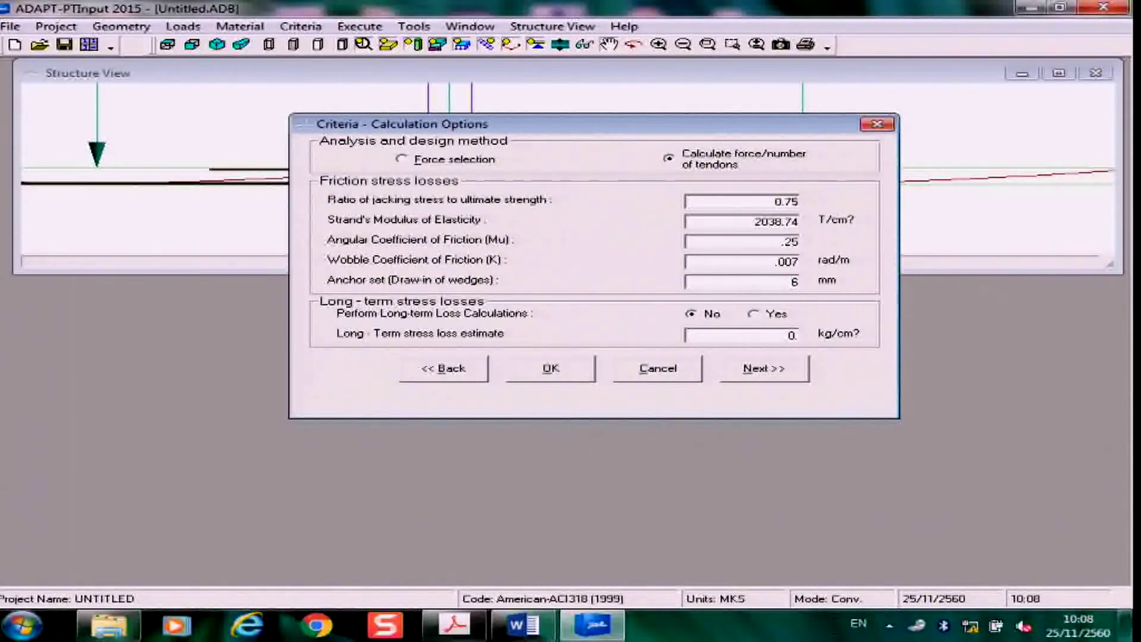
Step: Look up the friction loss inputs and the recommended wobble and curvature coefficients by tendon type in the Adapt20171125R3.pdf manual in Adobe Acrobat
double_click(751, 222)
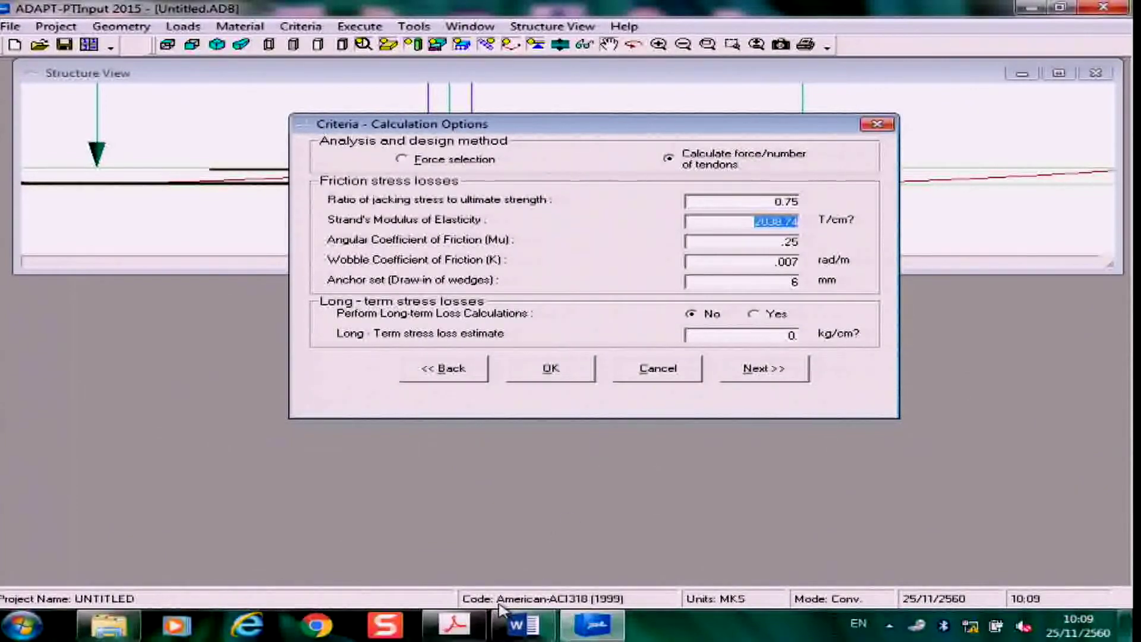
left_click(455, 623)
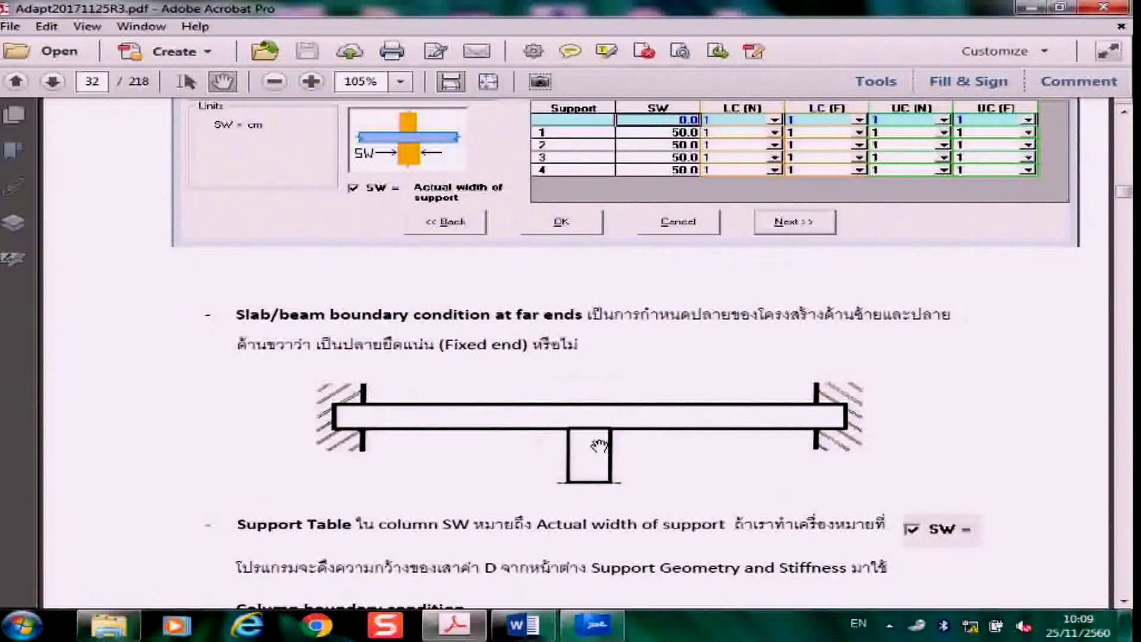
scroll(599, 444, "down", 20)
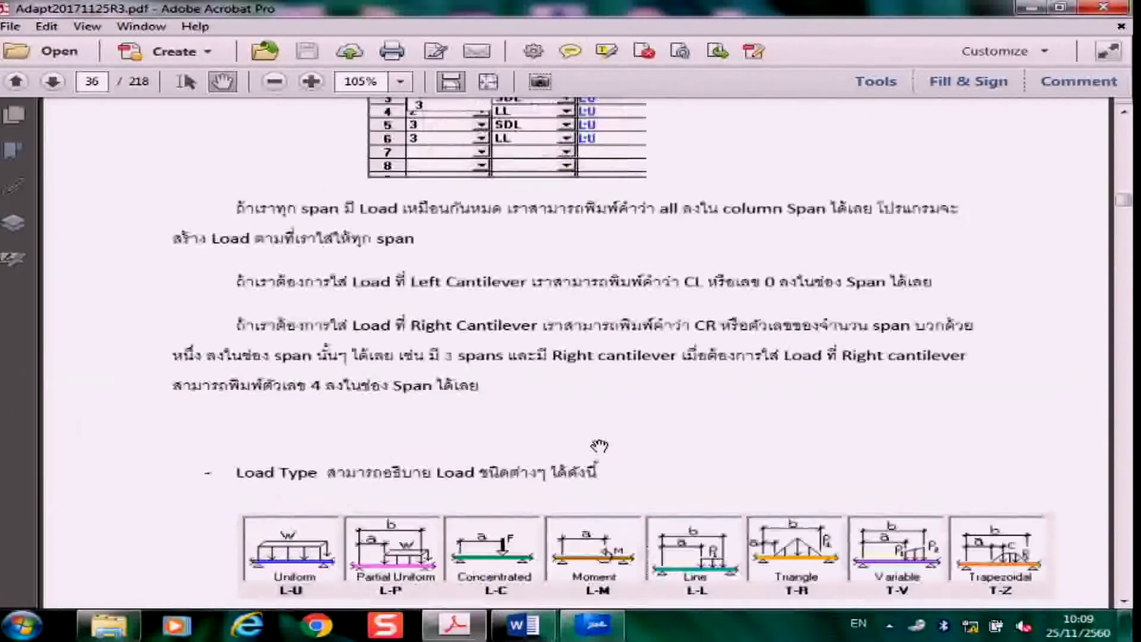
scroll(598, 444, "down", 20)
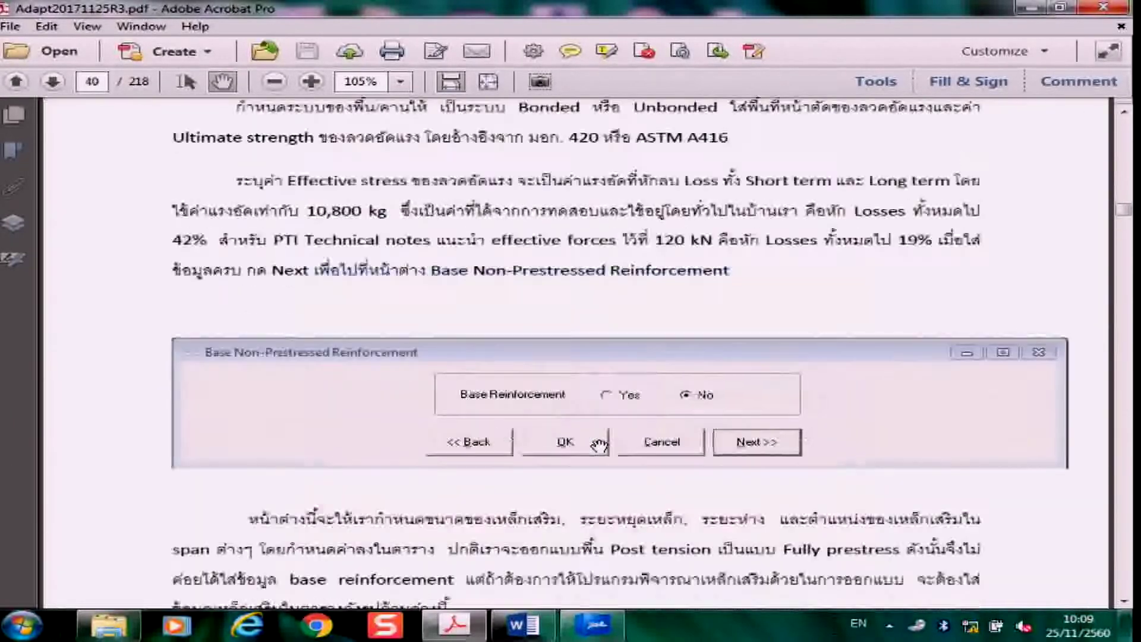
scroll(599, 445, "down", 20)
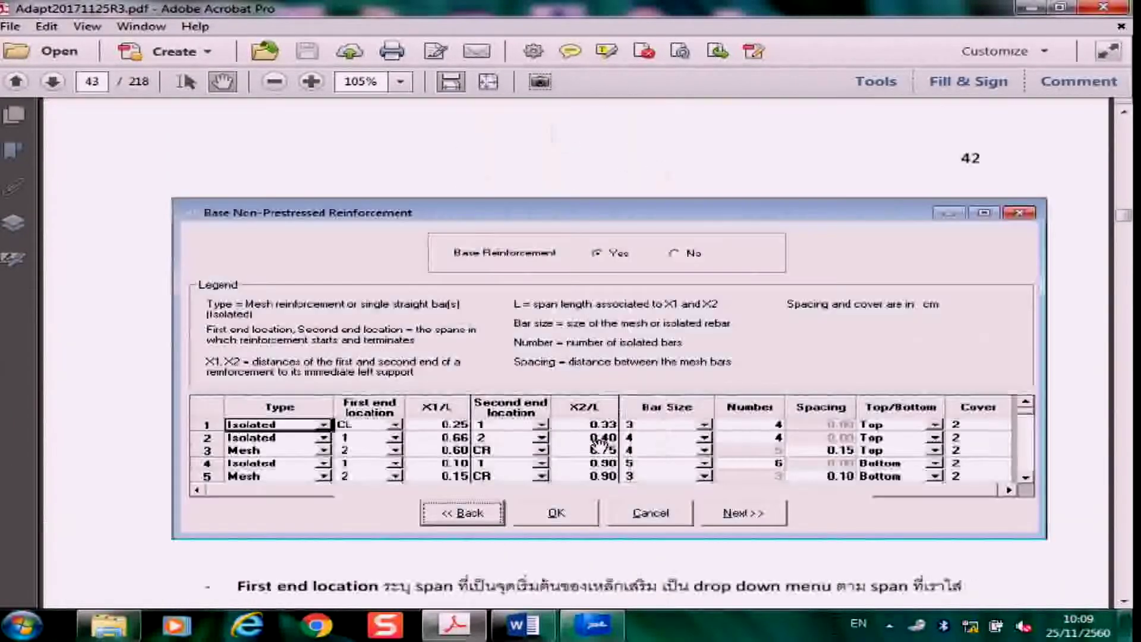
scroll(599, 445, "down", 20)
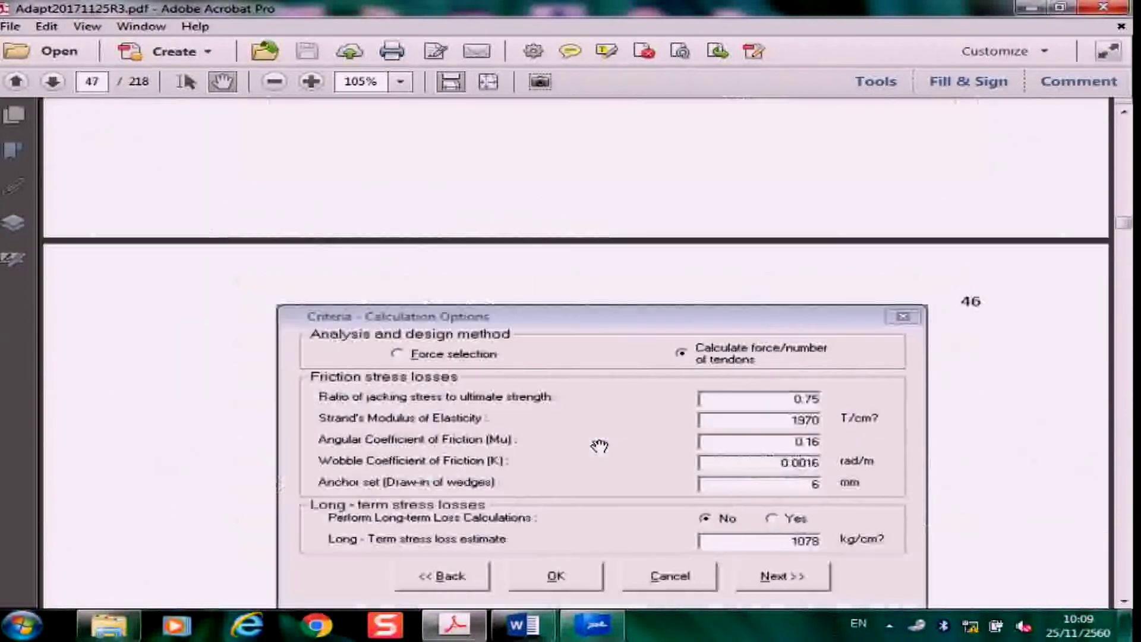
scroll(599, 445, "down", 10)
scroll(598, 444, "up", 6)
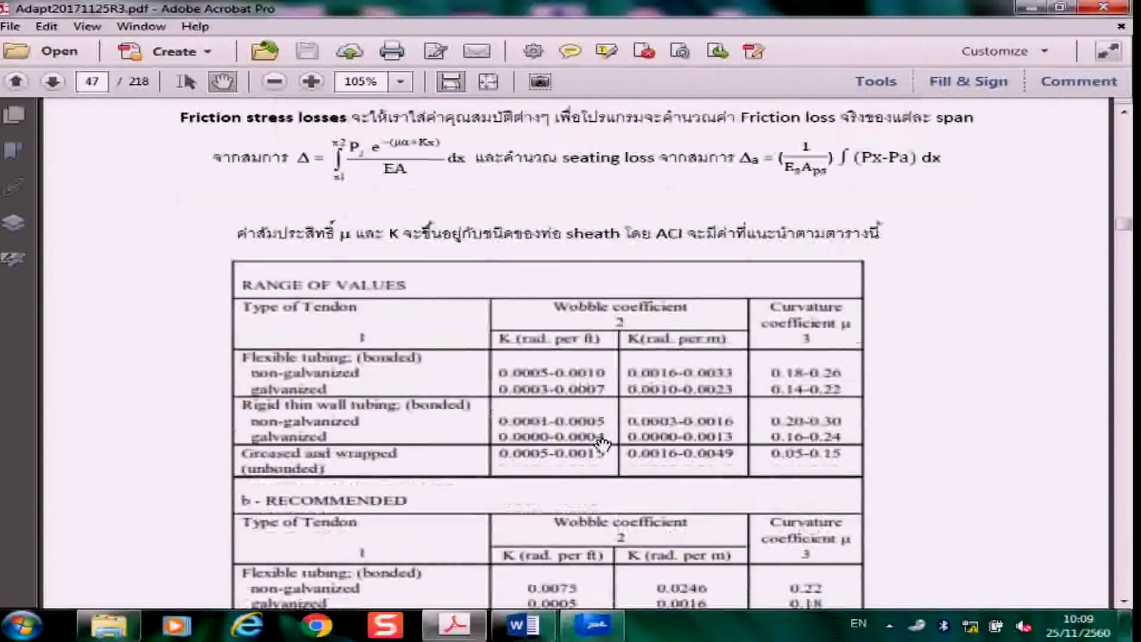
scroll(601, 442, "down", 10)
scroll(605, 438, "up", 5)
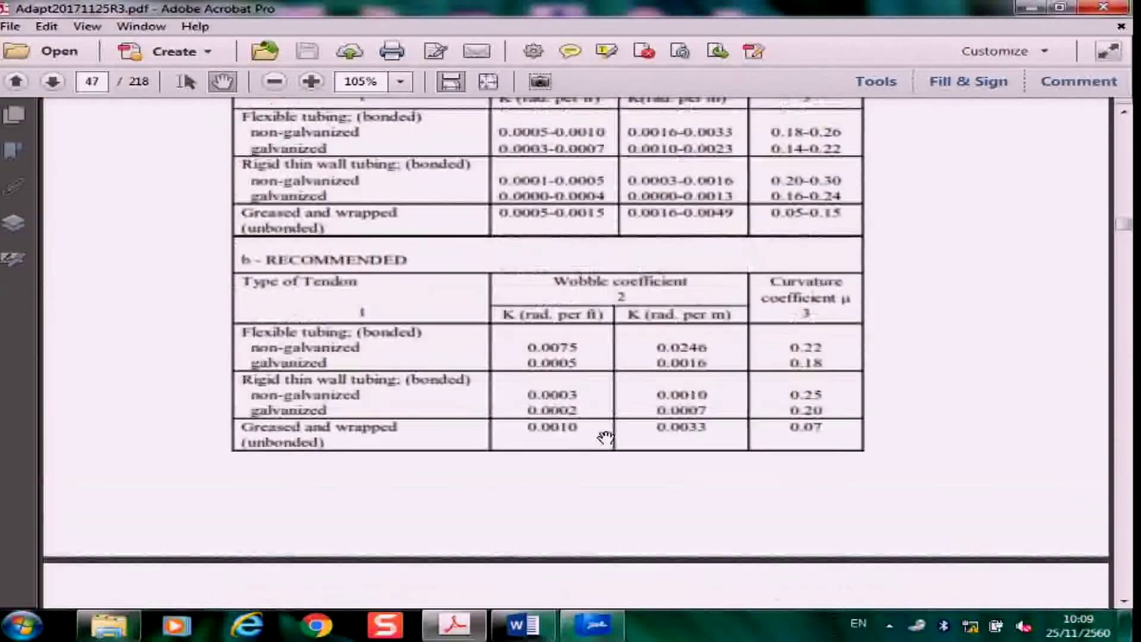
scroll(605, 438, "up", 4)
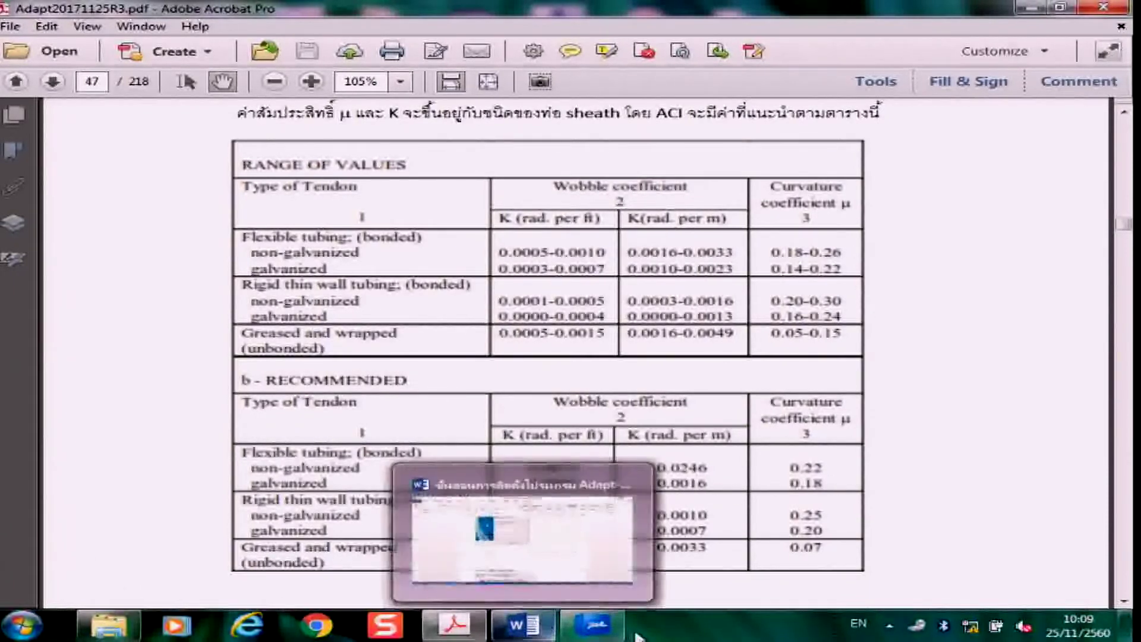
left_click(592, 624)
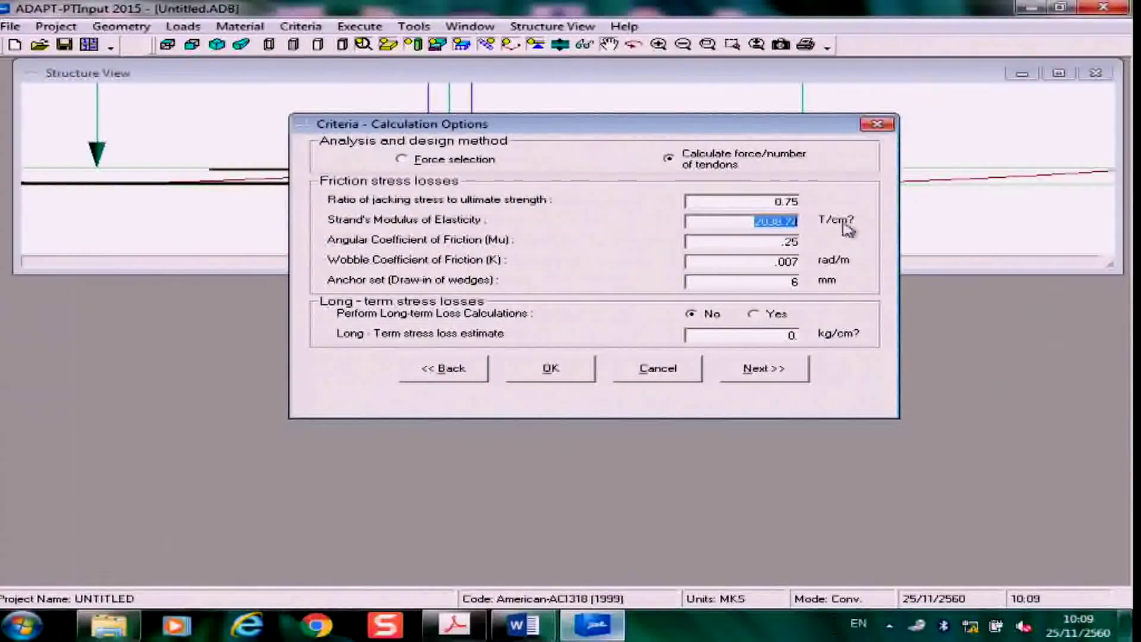
Step: Set the angular coefficient of friction to 0.18 and the wobble coefficient to 0.0016 rad/m
double_click(791, 240)
type("0.18")
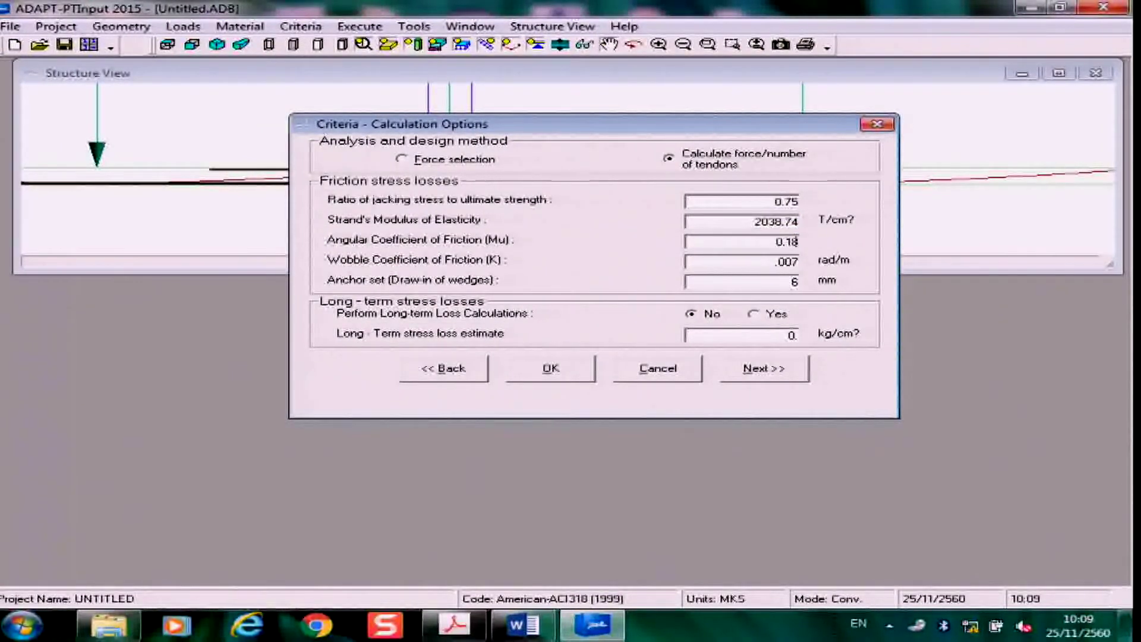
double_click(787, 261)
type("0.0016")
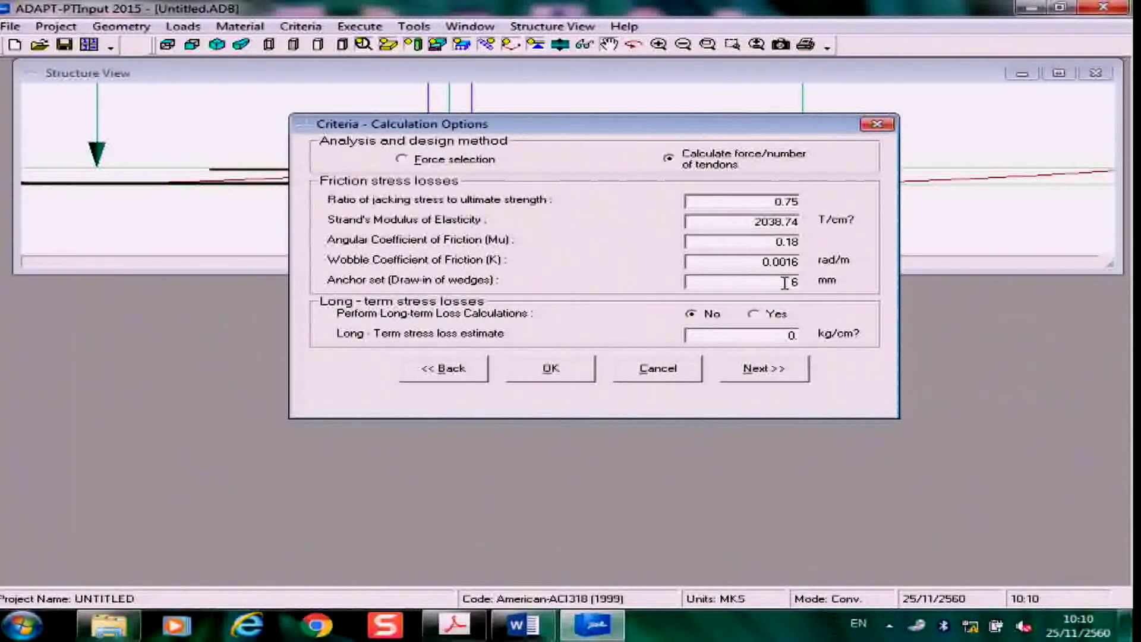
left_click(787, 283)
Step: Enable long-term loss calculations, with concrete stressed at an age of 3 days and a modulus of elasticity at stressing of 235.6 T/cm²
left_click(755, 315)
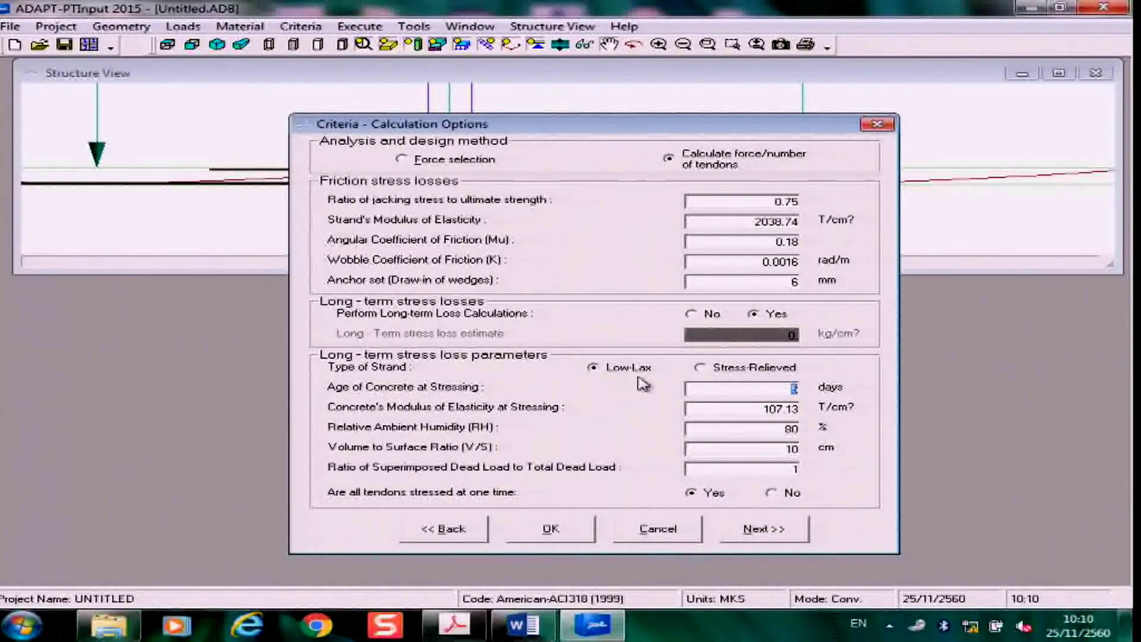
type("3")
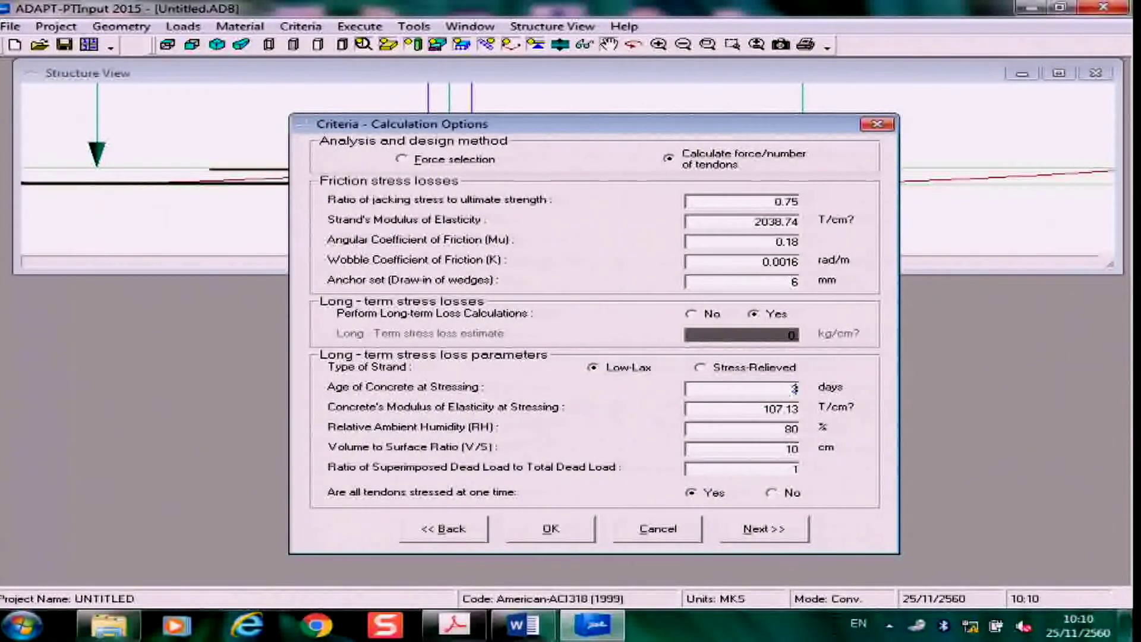
double_click(756, 410)
type("23")
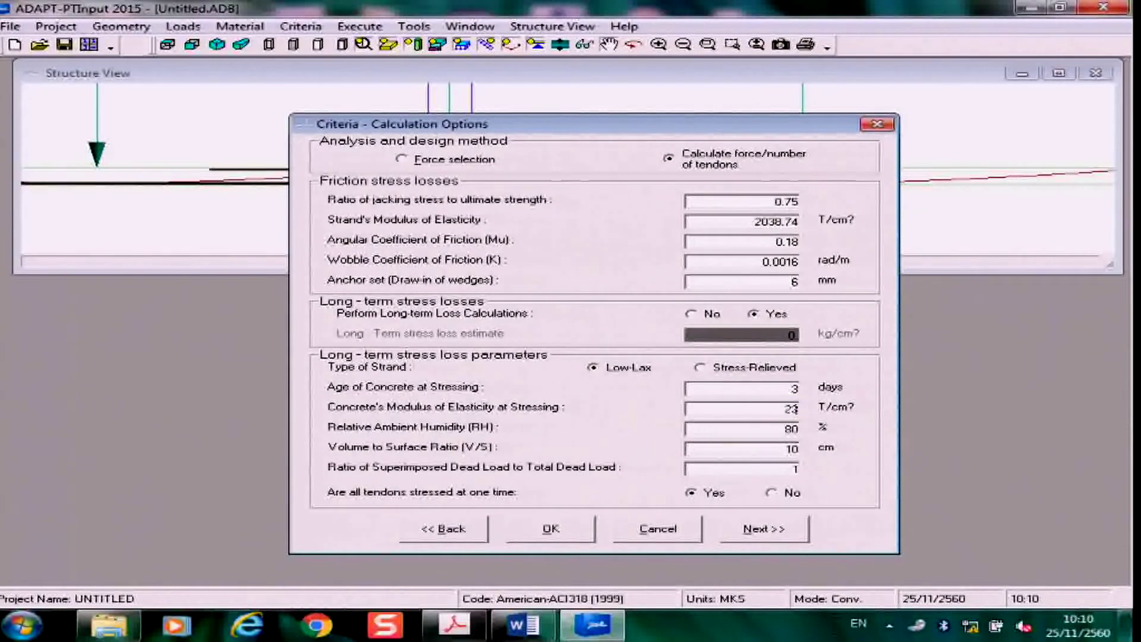
type("5.6")
Step: Set the relative ambient humidity to 65%, the volume to surface ratio to 12.5 cm and the superimposed to total dead load ratio to 0.25
left_click_drag(774, 429, 856, 436)
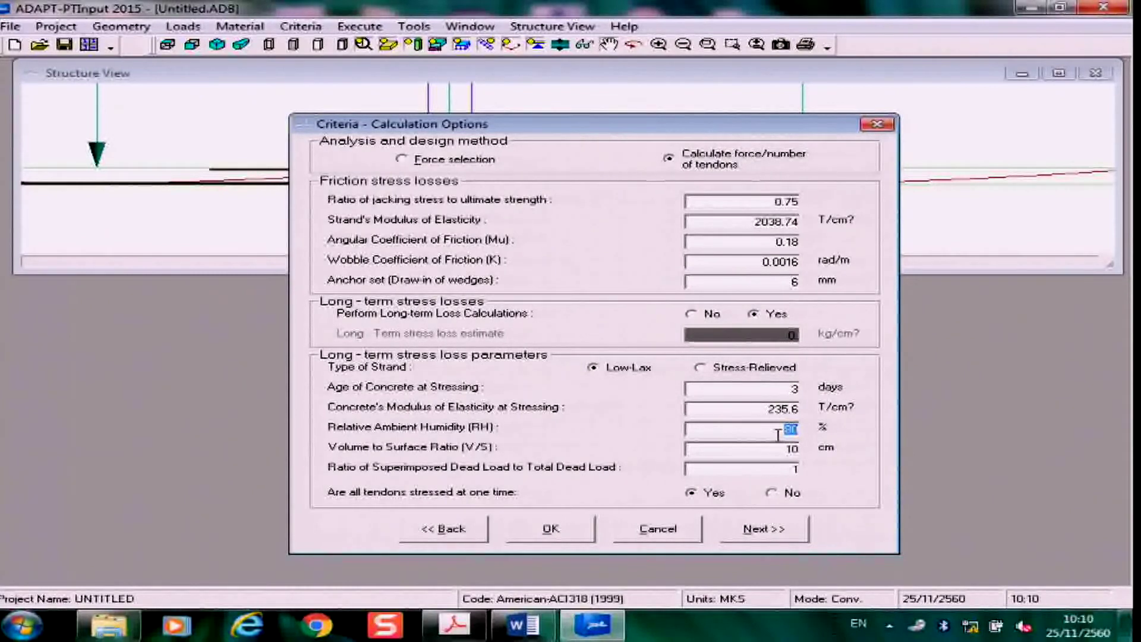
type("65")
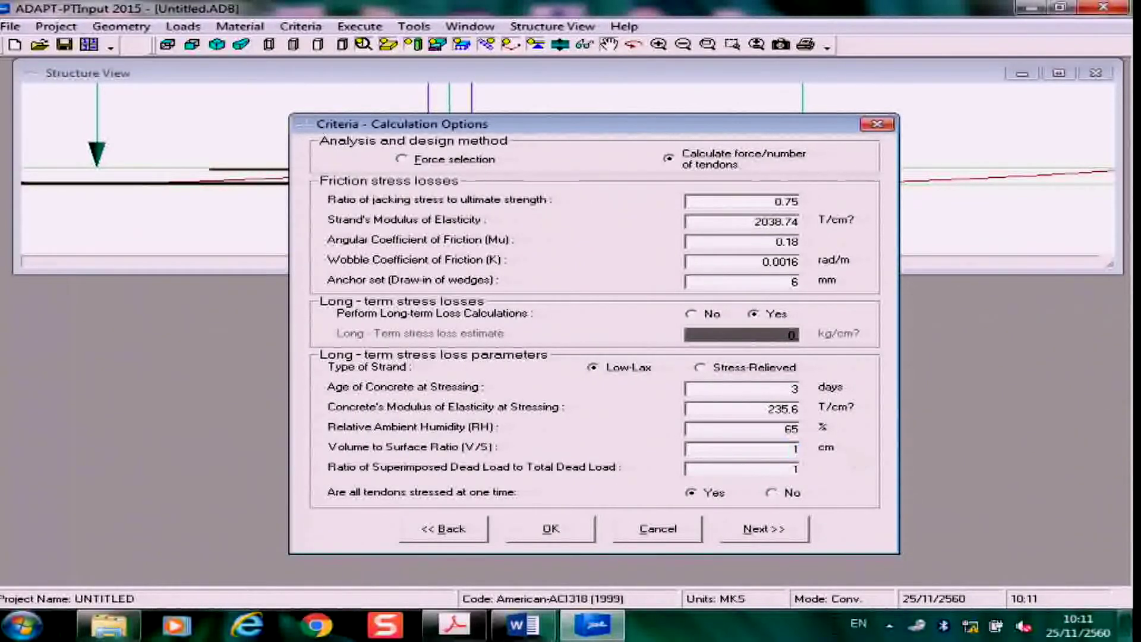
type("2.5")
double_click(793, 468)
type("0.25")
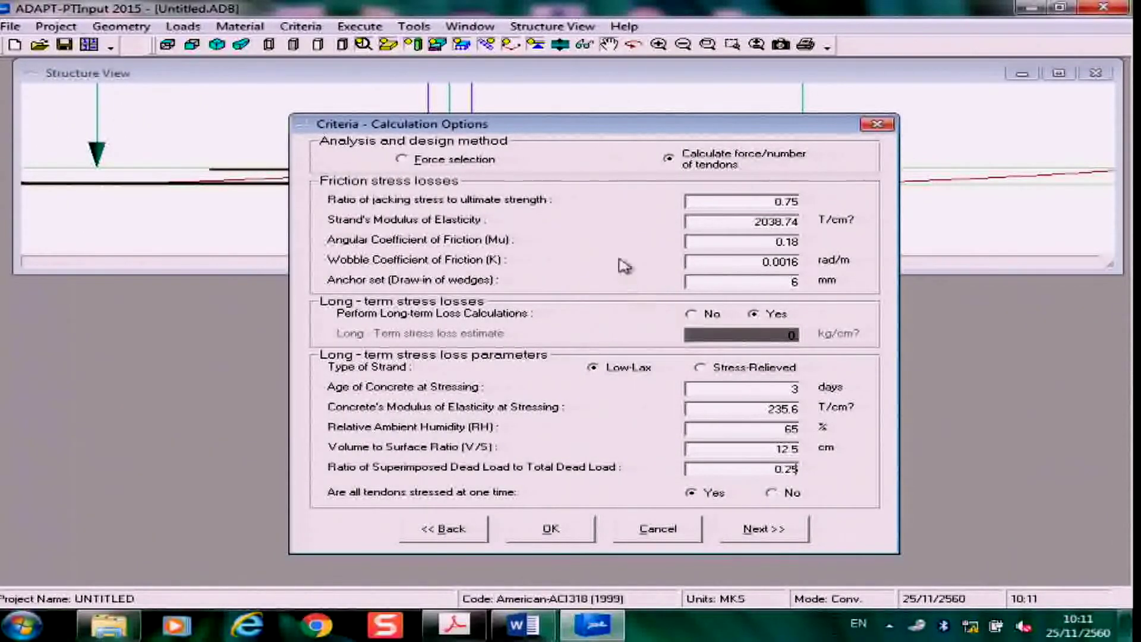
Step: Specify that the tendons are not all stressed at one time, and accept the default reversed parabola tendon profiles
left_click(787, 498)
left_click(773, 533)
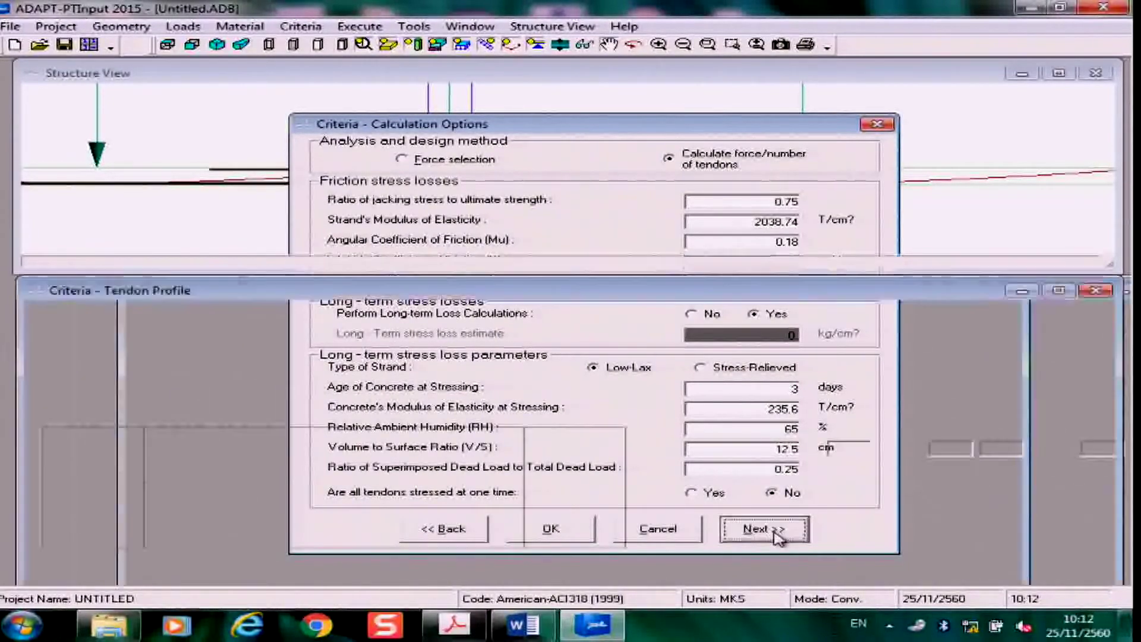
left_click_drag(732, 292, 741, 198)
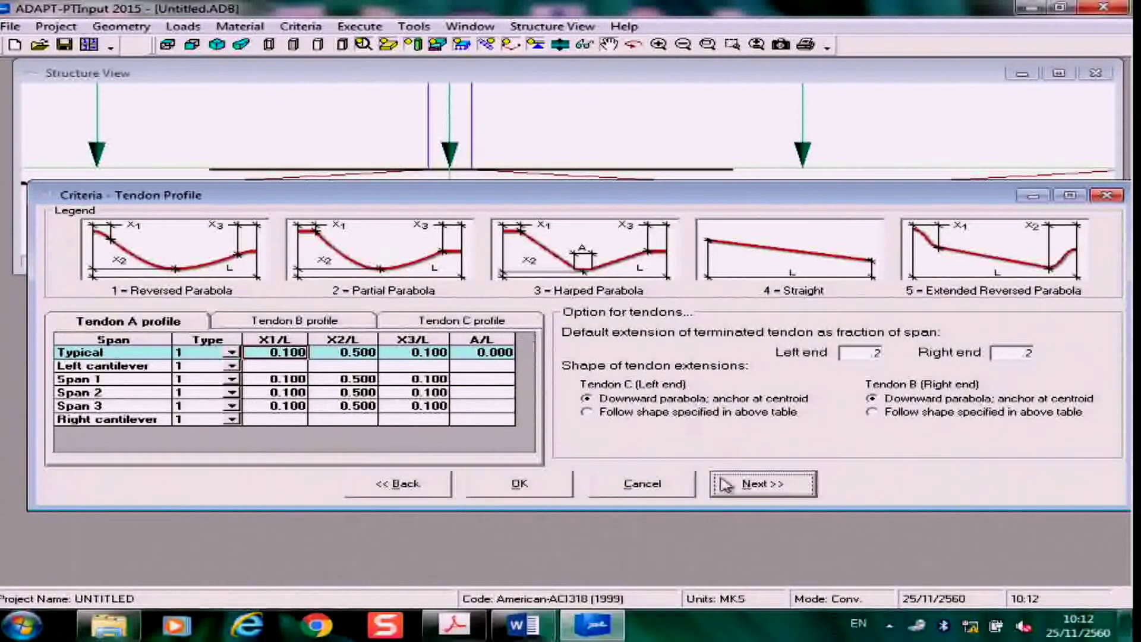
left_click(763, 484)
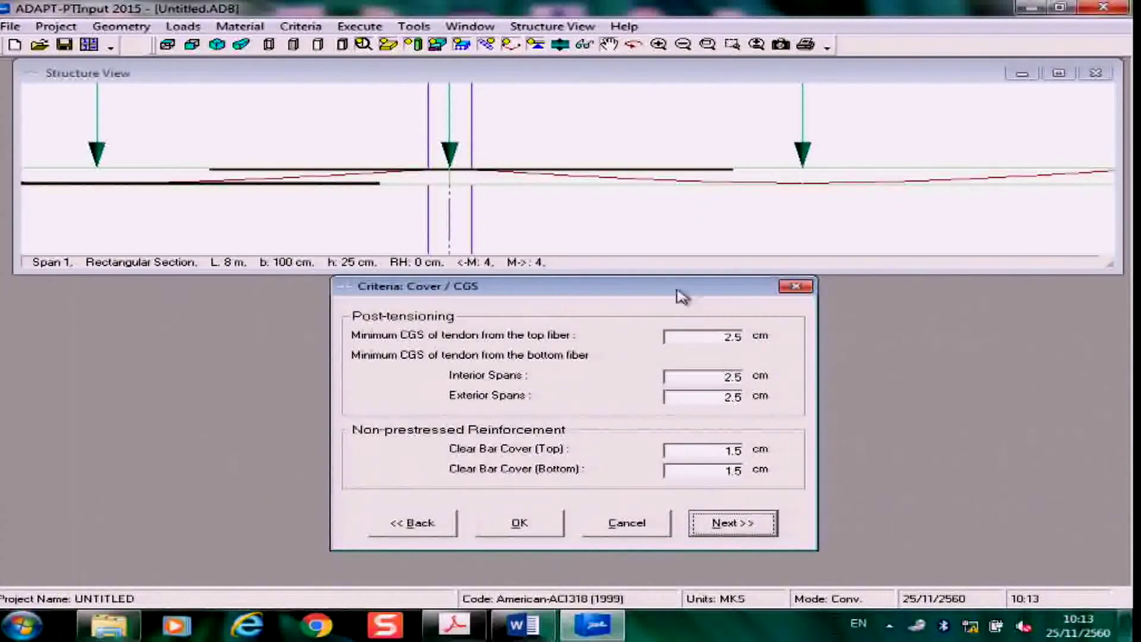
Step: Look up the tendon center-of-gravity distances from the top and bottom of the slab in the PDF manual in Adobe Acrobat
left_click_drag(710, 257, 782, 262)
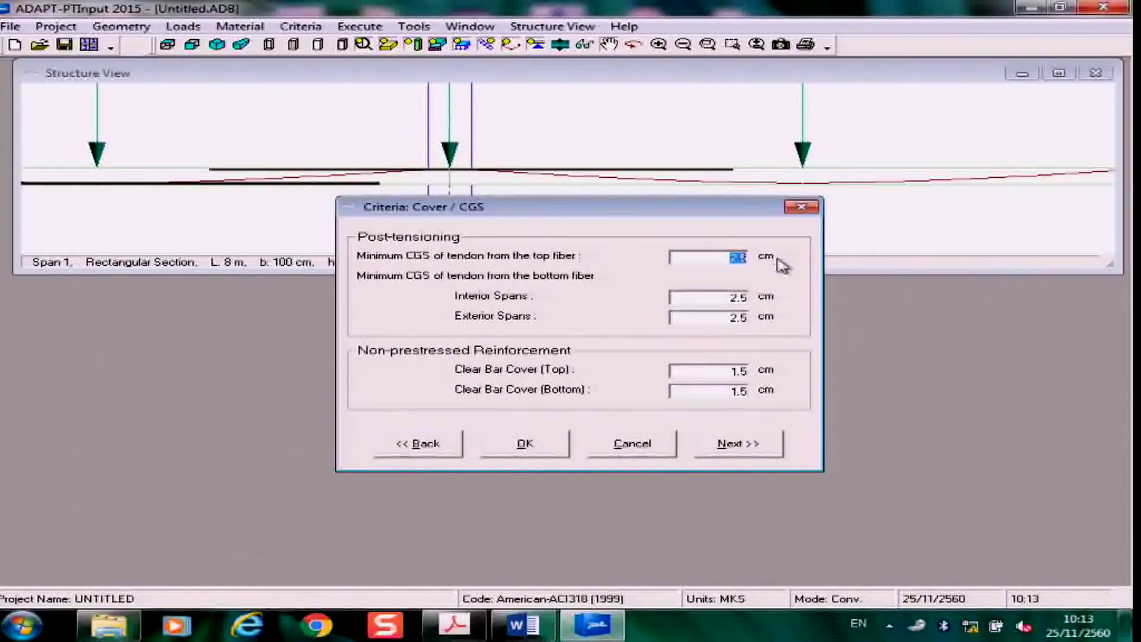
left_click(454, 624)
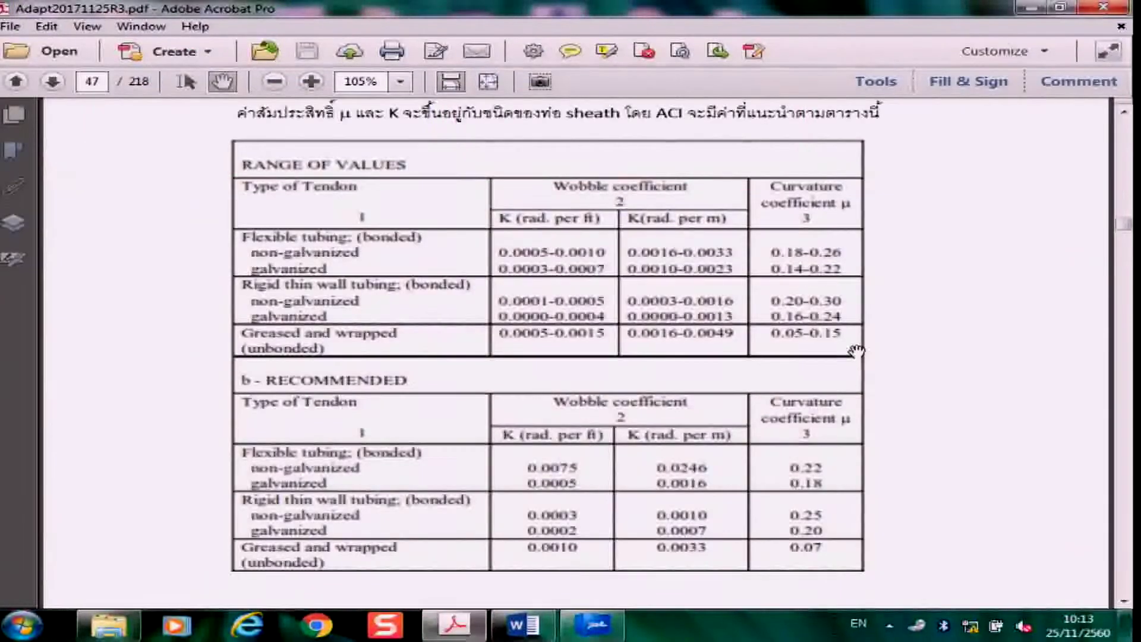
scroll(855, 352, "down", 2)
scroll(855, 352, "down", 20)
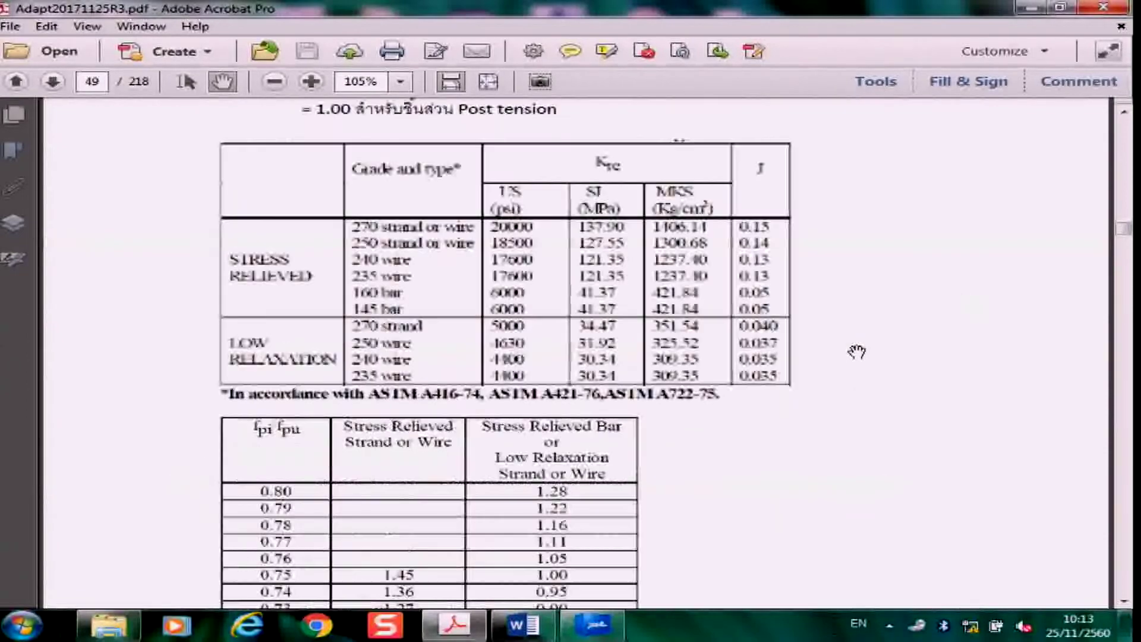
scroll(855, 352, "down", 20)
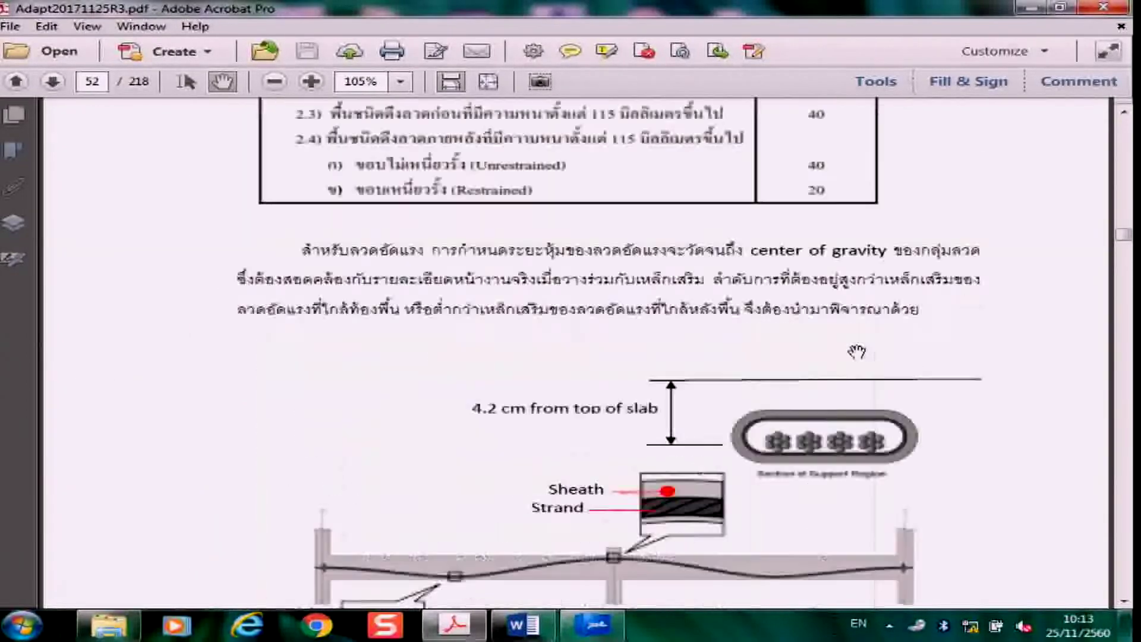
scroll(856, 351, "up", 7)
scroll(891, 434, "down", 6)
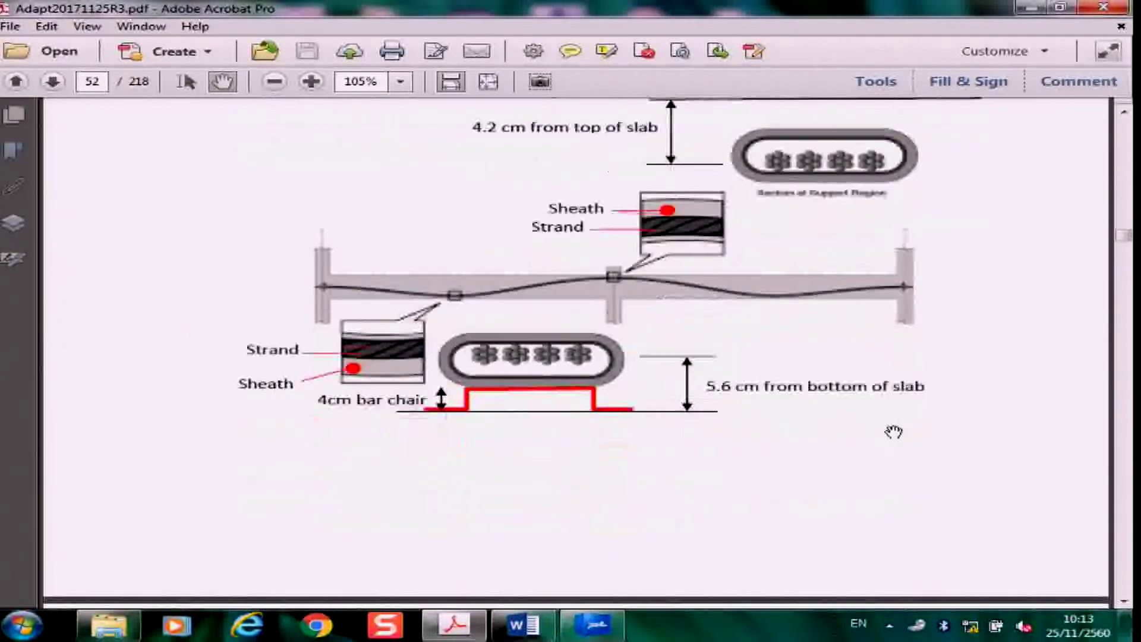
scroll(884, 441, "up", 4)
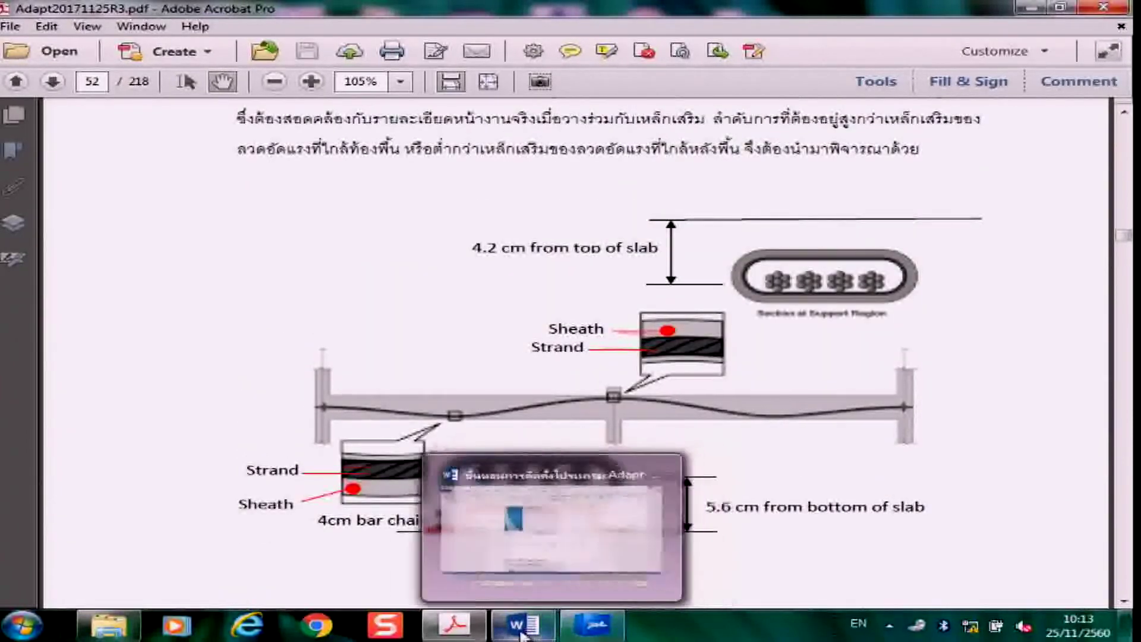
left_click(590, 627)
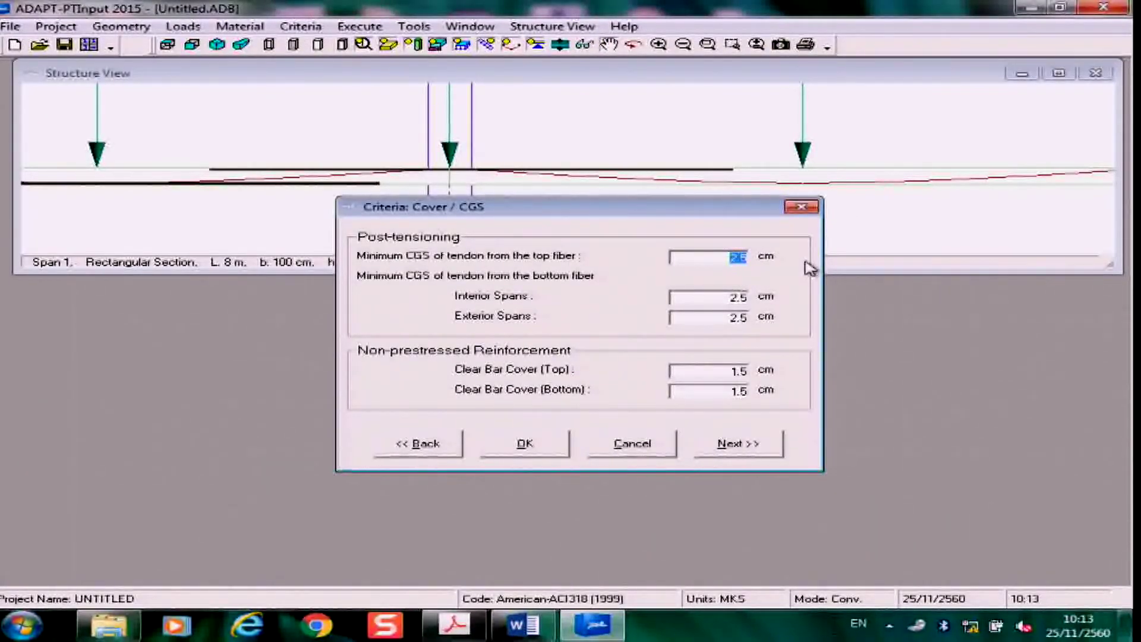
Step: Set the minimum tendon CGS to 4.2 cm from the top fiber and 5.6 cm from the bottom fiber for interior and exterior spans
type("4.2")
key("Tab")
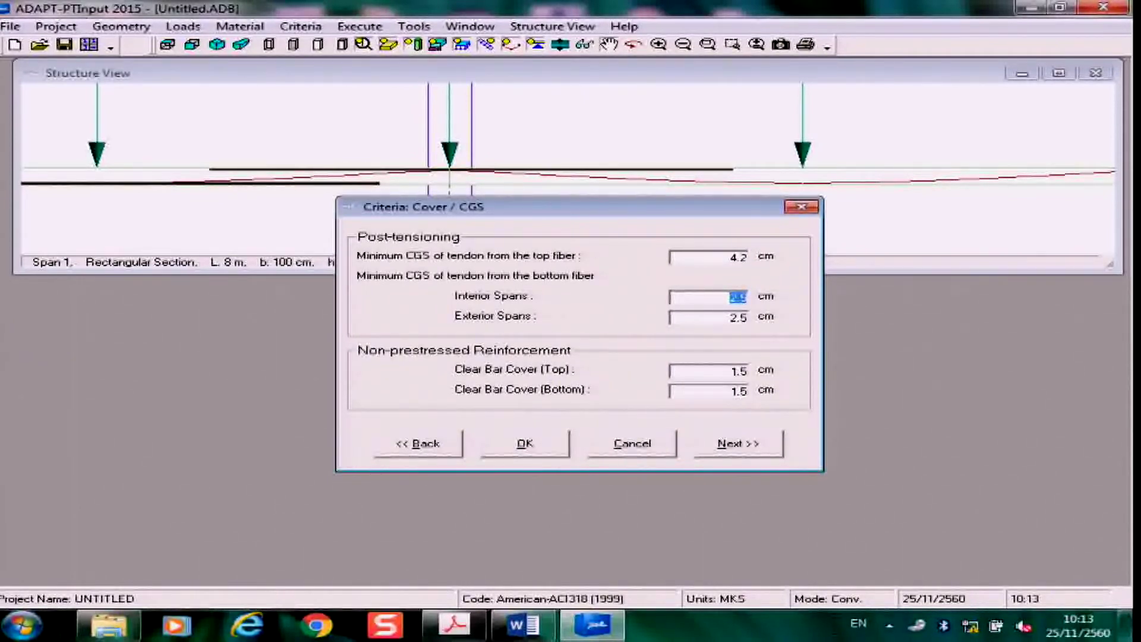
type("5.8")
key("Tab")
type("5.6")
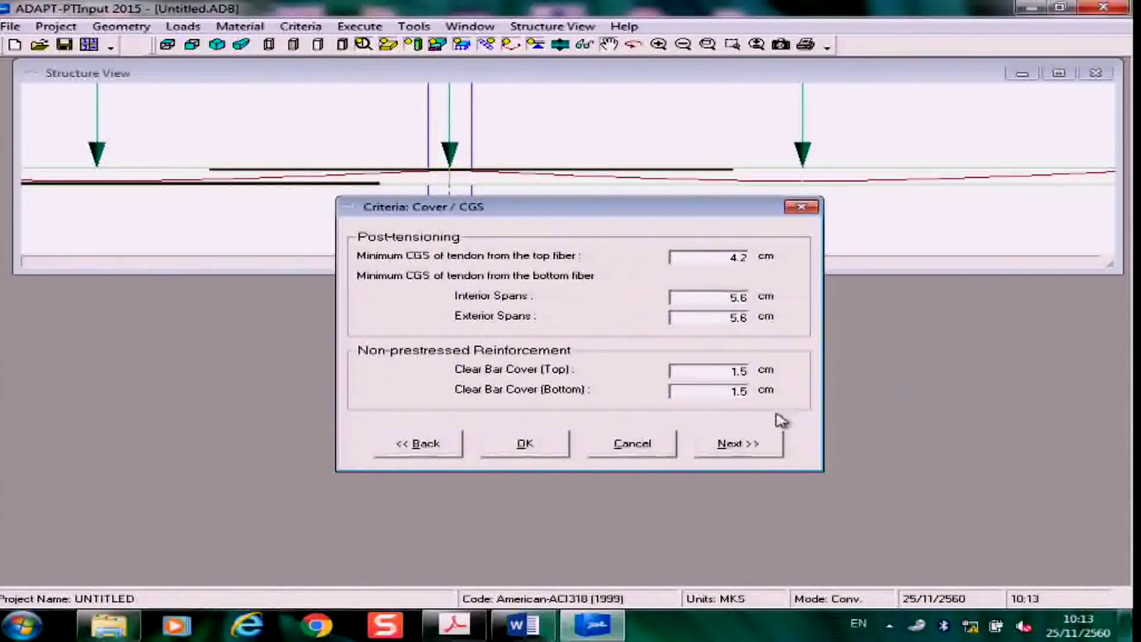
Step: Set the non-prestressed reinforcement's clear bar cover to 2 cm at both top and bottom, and continue to the minimum bar extension criteria
double_click(737, 372)
type("2")
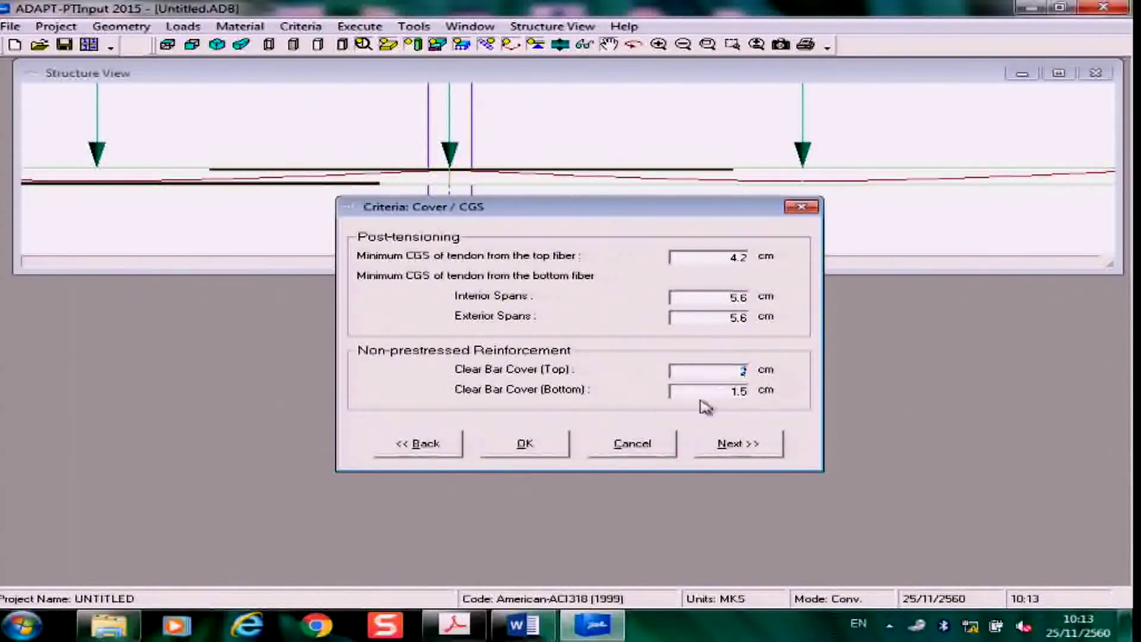
left_click_drag(715, 394, 817, 394)
type("2")
left_click(735, 444)
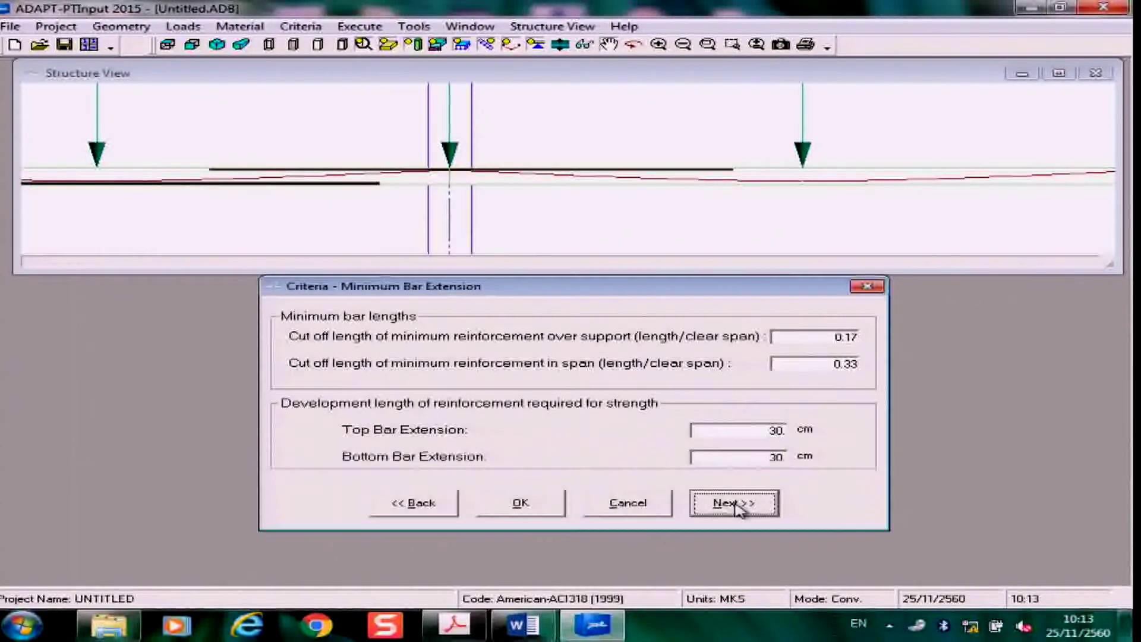
Step: Look up the minimum bonded reinforcement lengths over supports in the PDF manual in Adobe Acrobat, and return to ADAPT-PTInput
left_click_drag(604, 289, 571, 233)
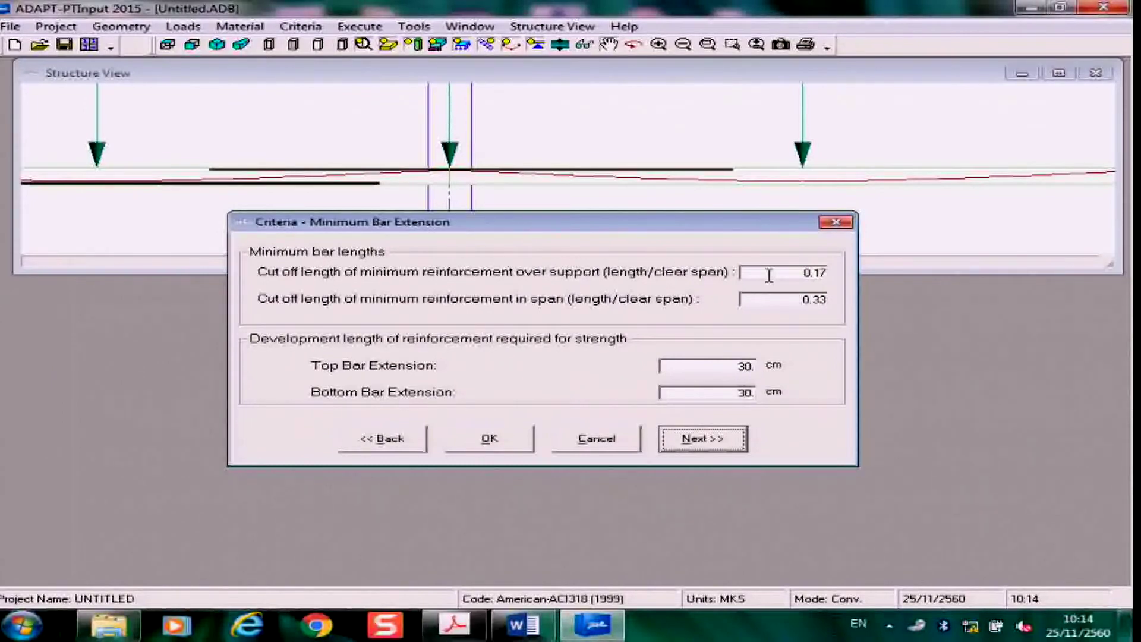
left_click(455, 623)
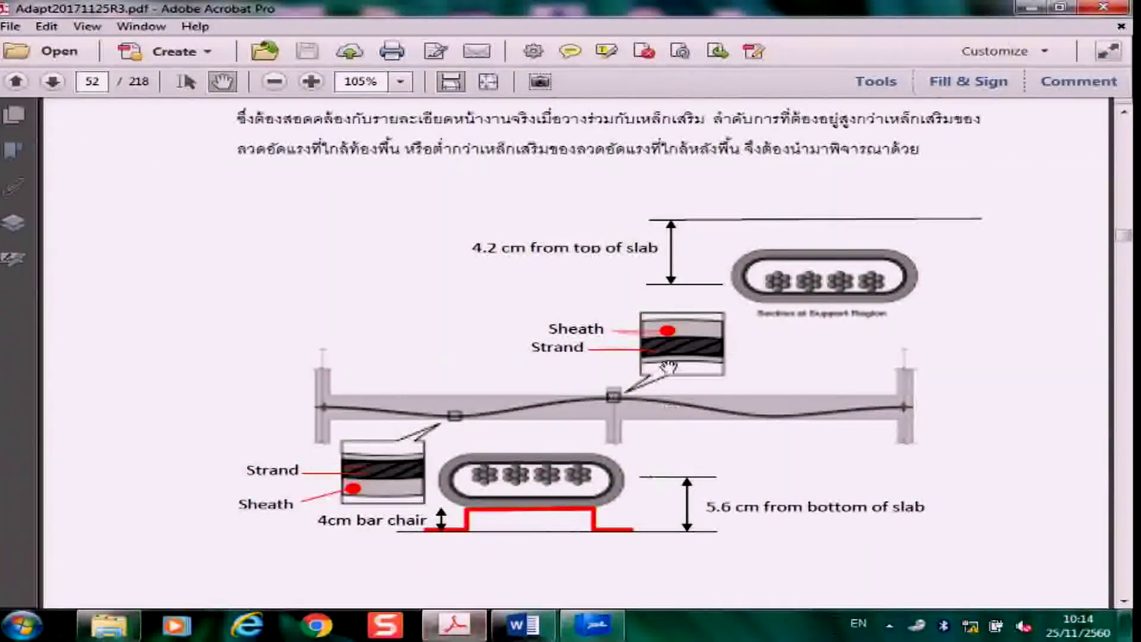
scroll(668, 367, "down", 10)
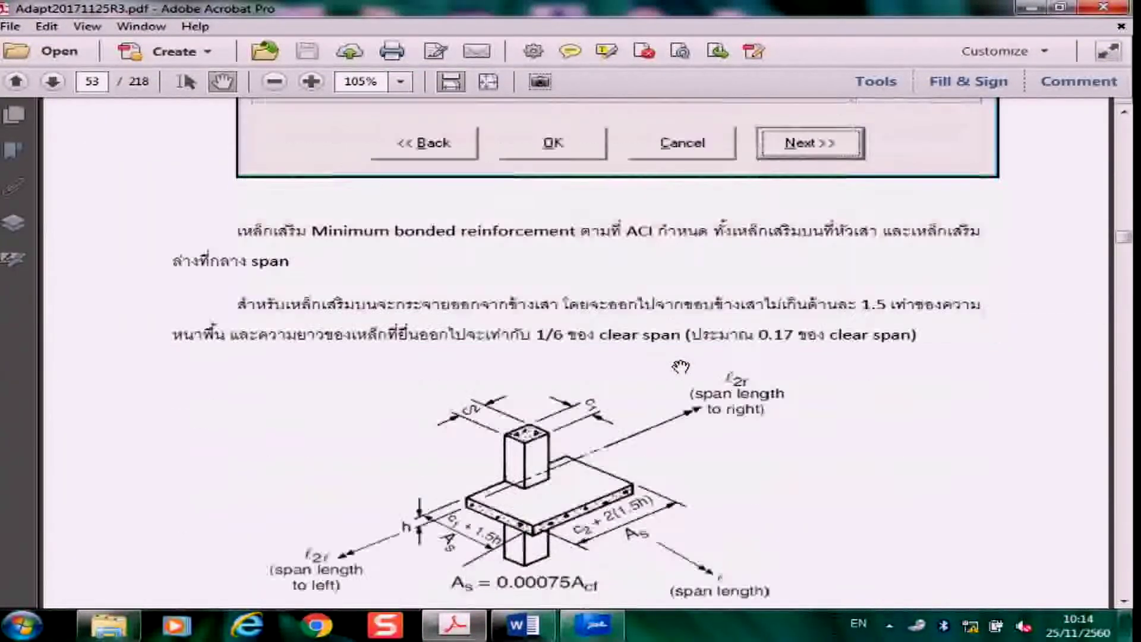
scroll(680, 367, "down", 12)
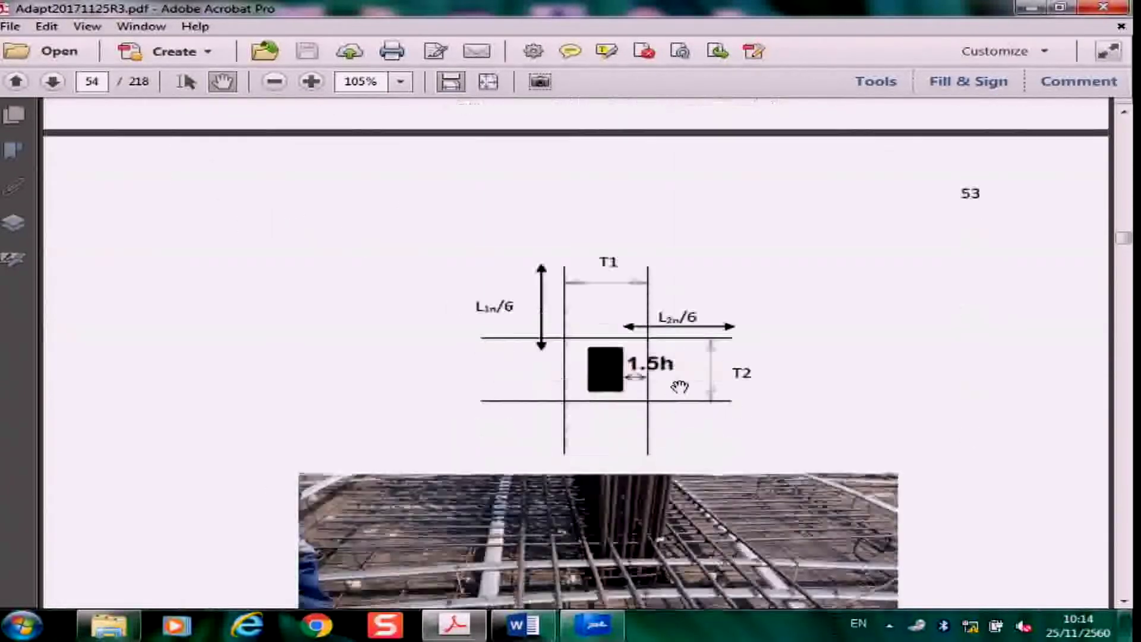
scroll(679, 387, "down", 2)
scroll(797, 285, "up", 3)
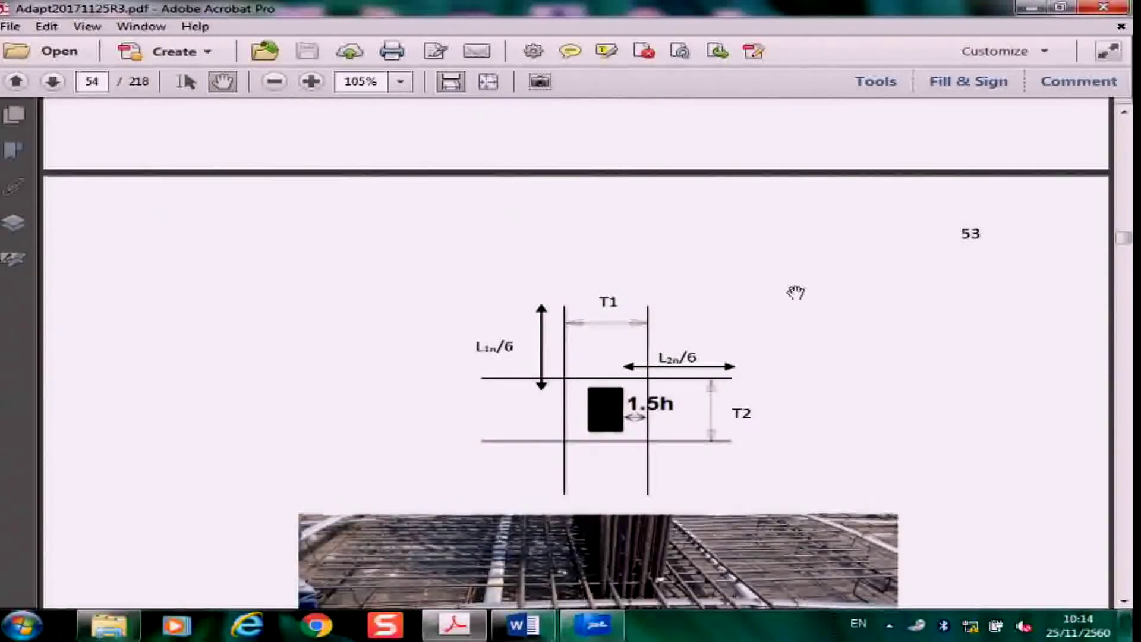
scroll(721, 415, "down", 3)
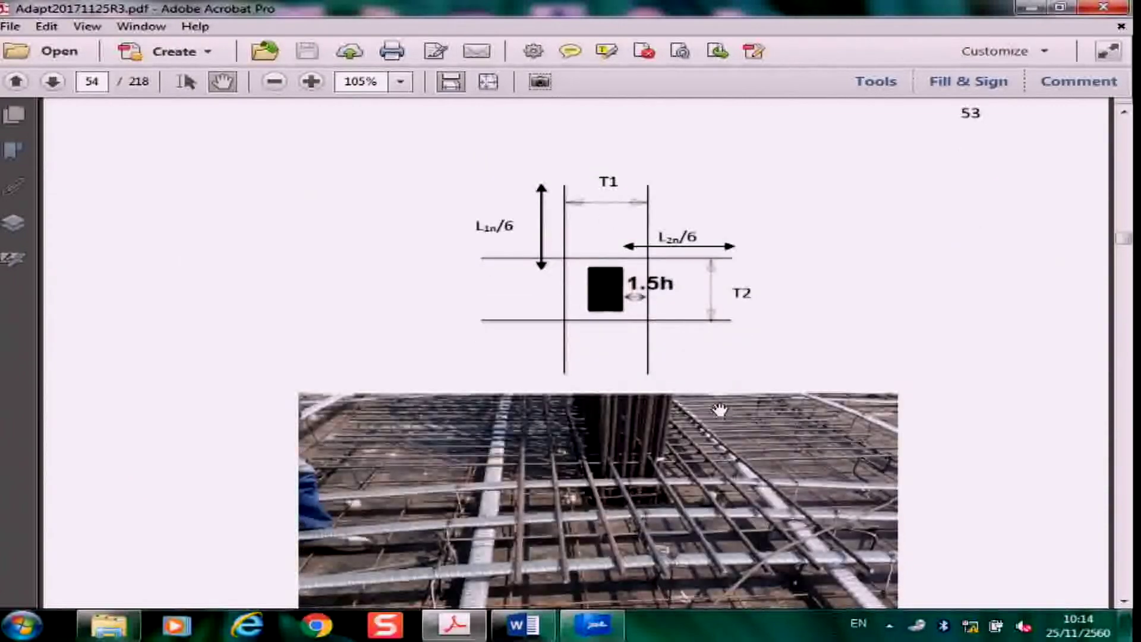
left_click(596, 628)
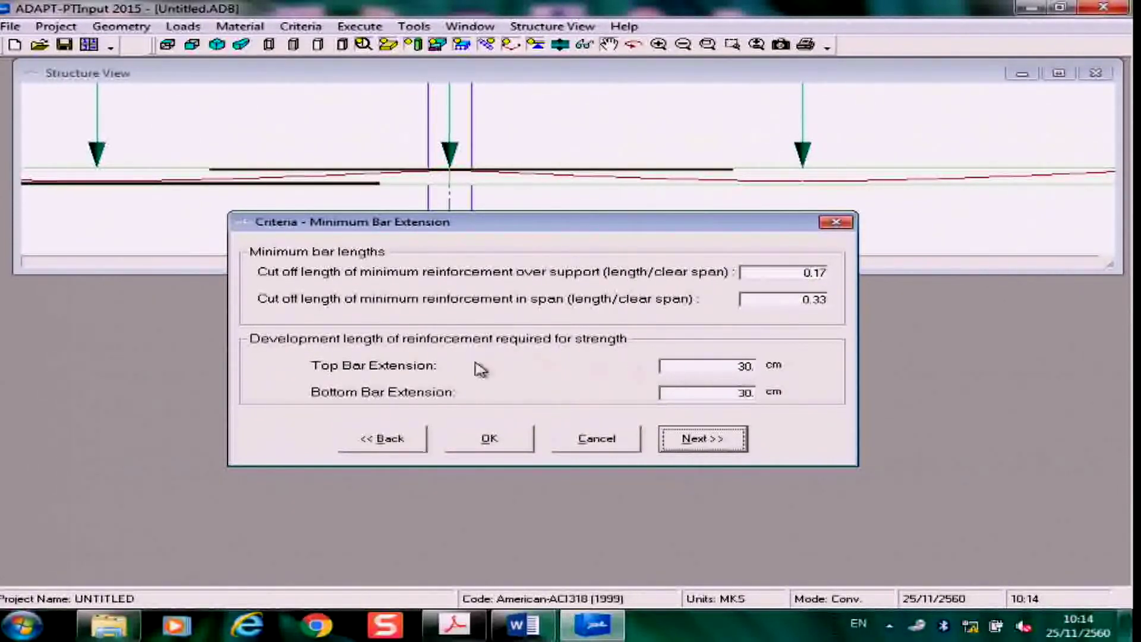
Step: Accept cut-off length ratios of 0.17 over supports and 0.33 in spans, with 30 cm top and bottom bar extensions
double_click(723, 371)
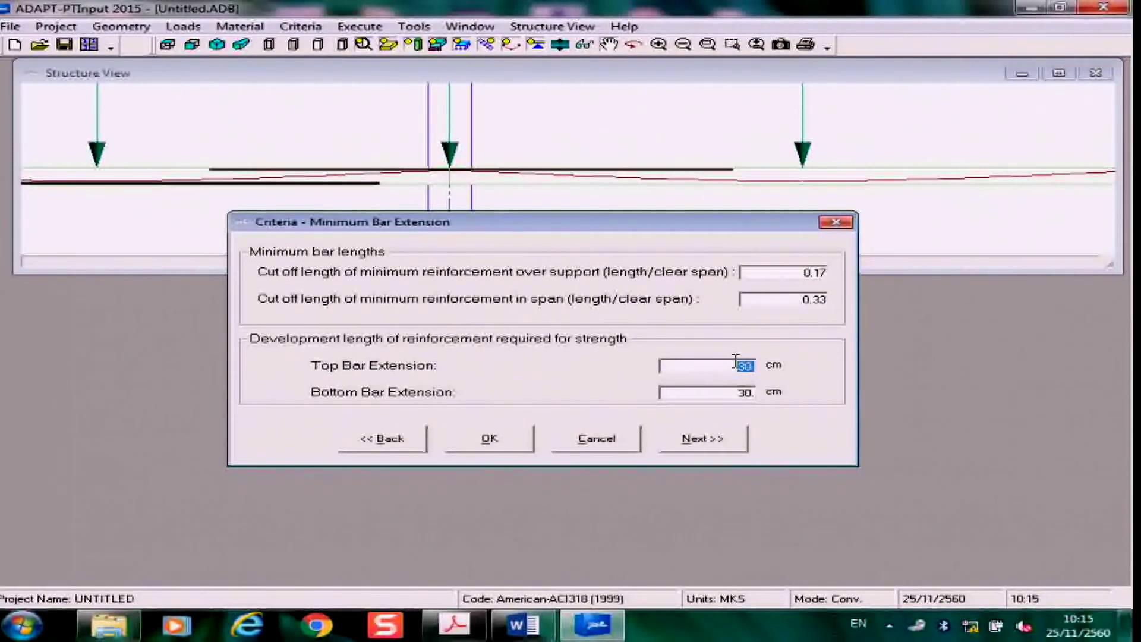
key("Tab")
left_click(734, 439)
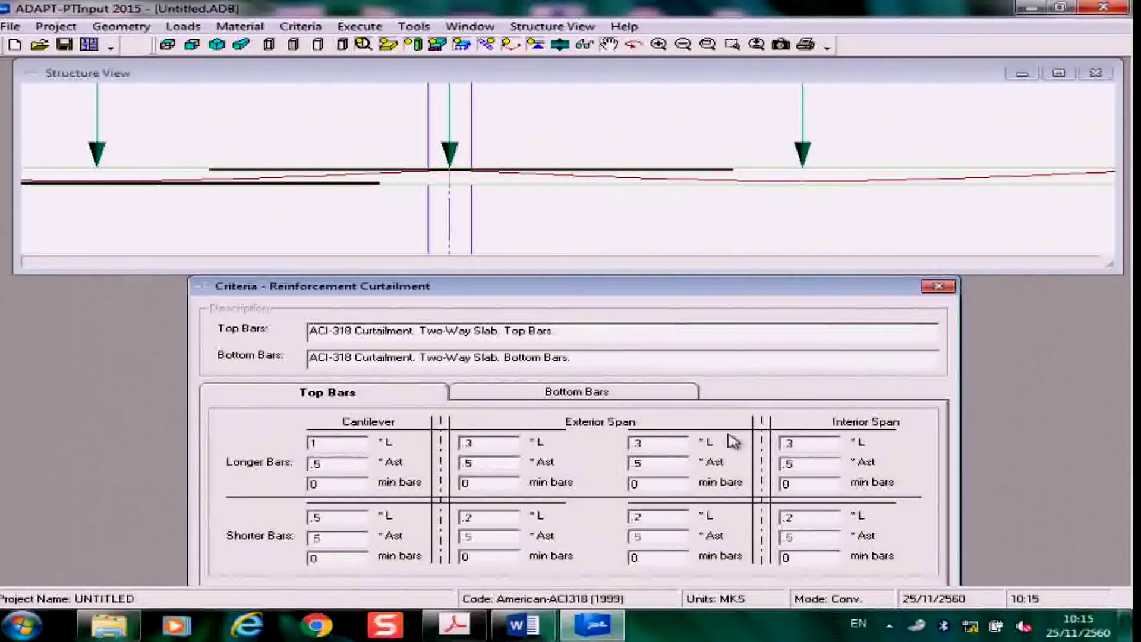
Step: Review the top and bottom bar curtailment values and accept the ACI-318 rules based on clear span length
left_click_drag(689, 268, 688, 109)
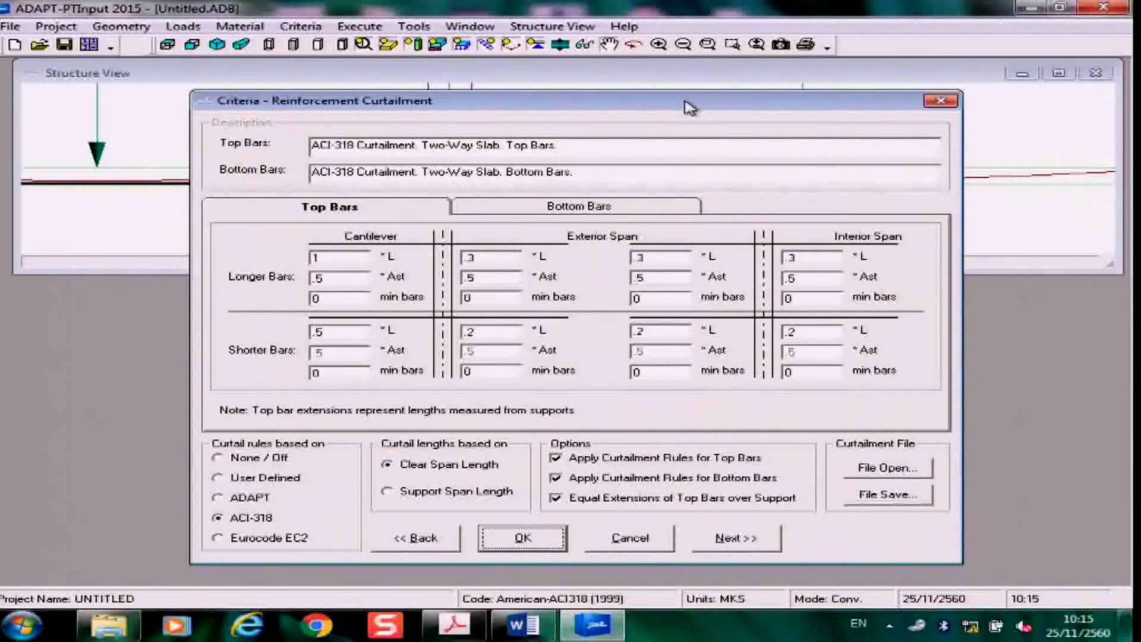
left_click(352, 208)
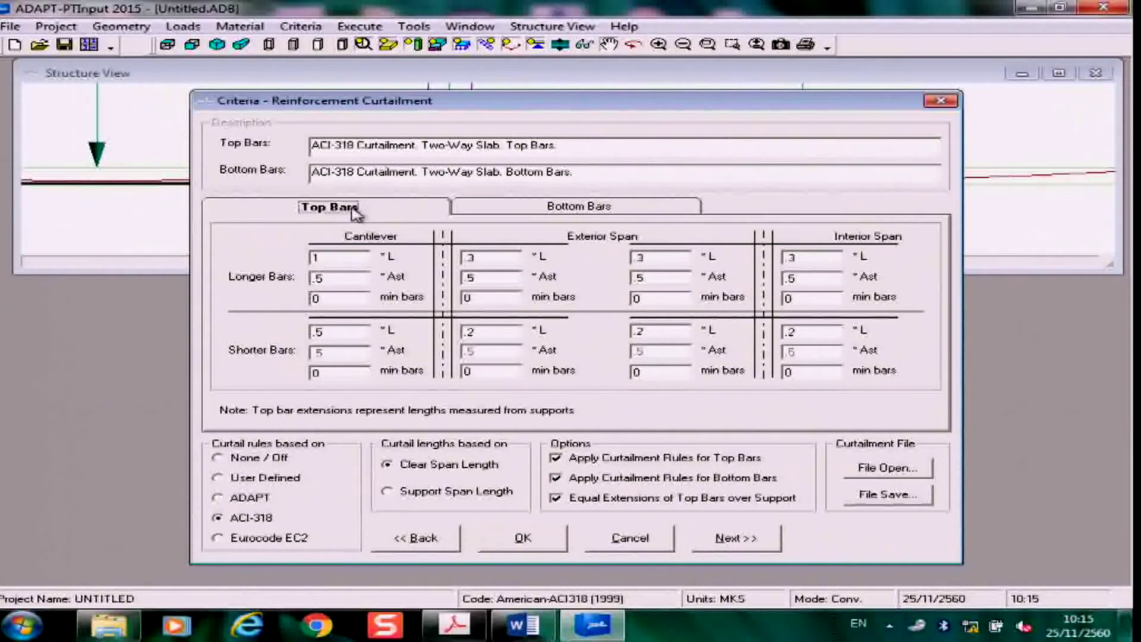
left_click(600, 208)
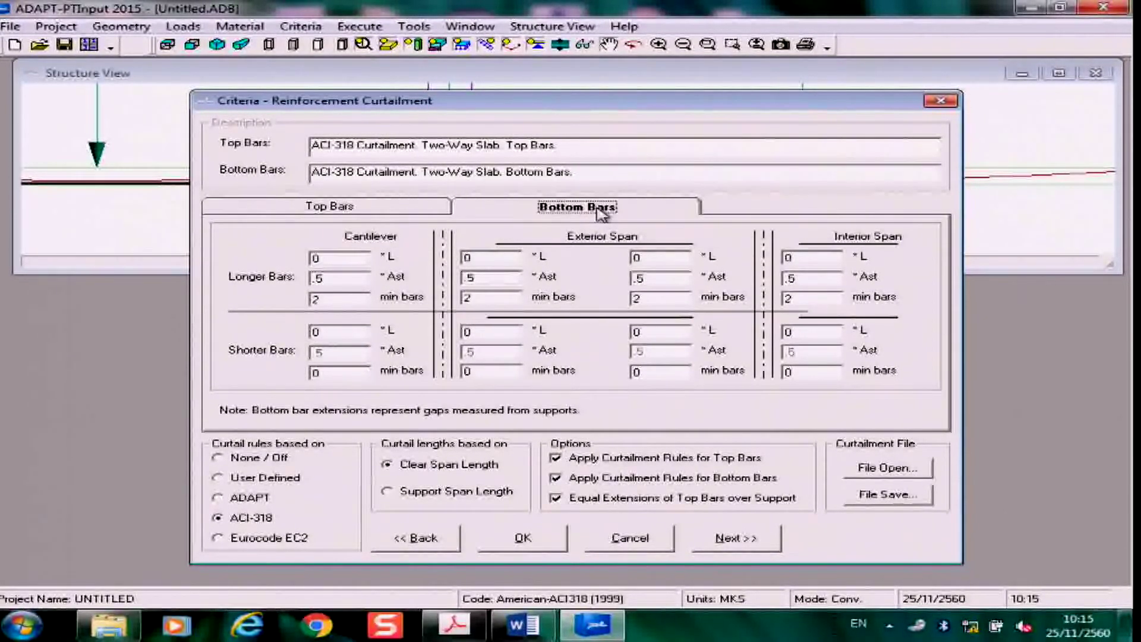
left_click(363, 211)
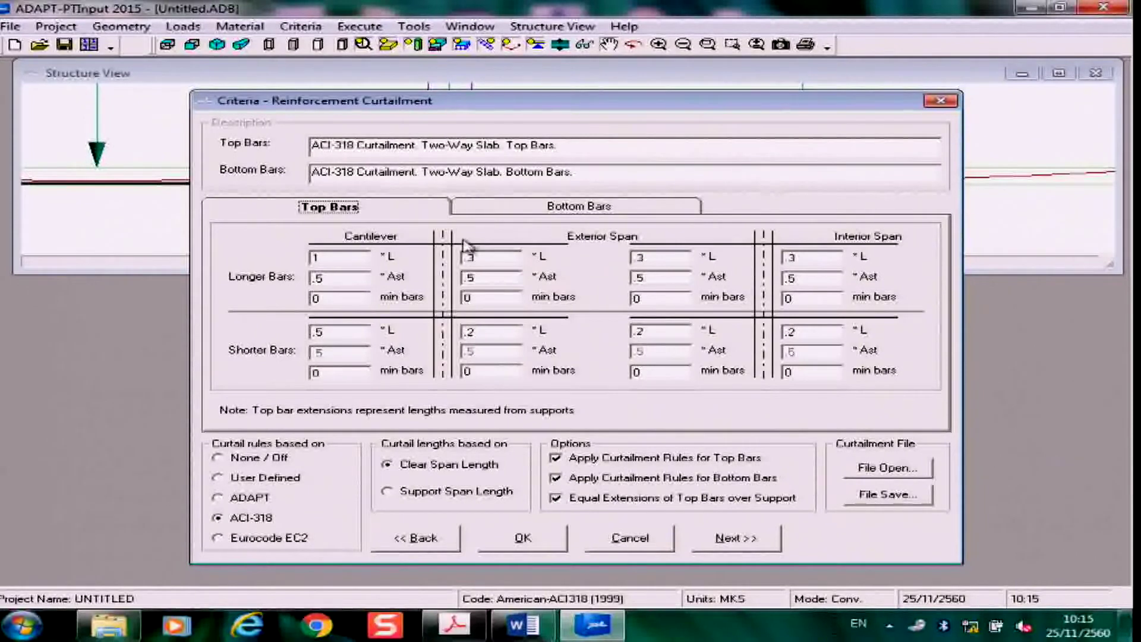
left_click(508, 208)
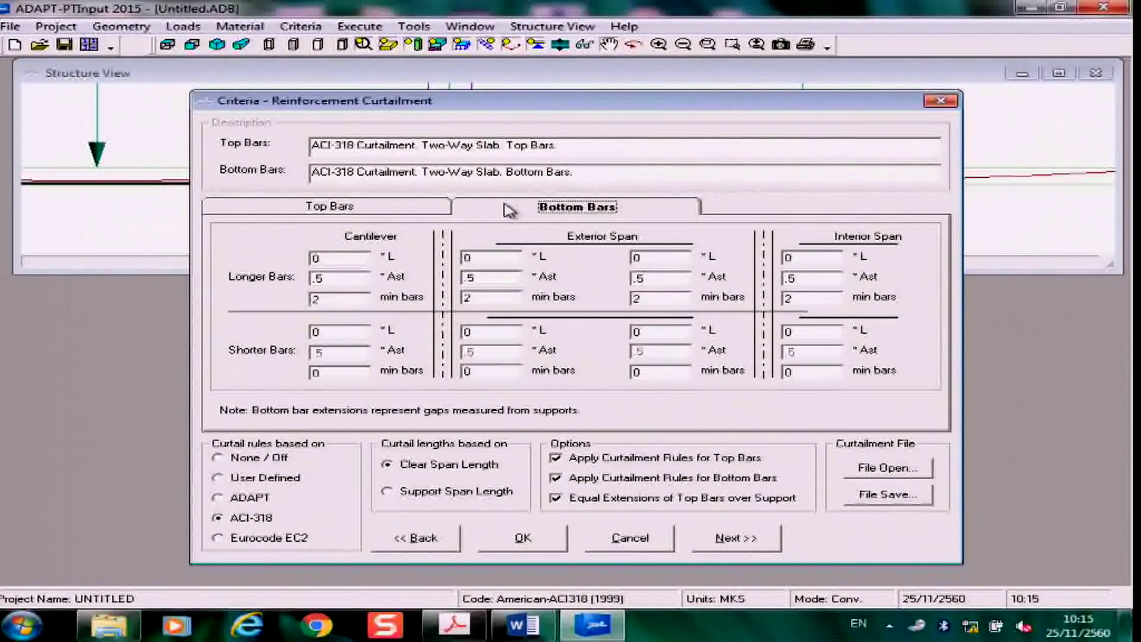
left_click(380, 211)
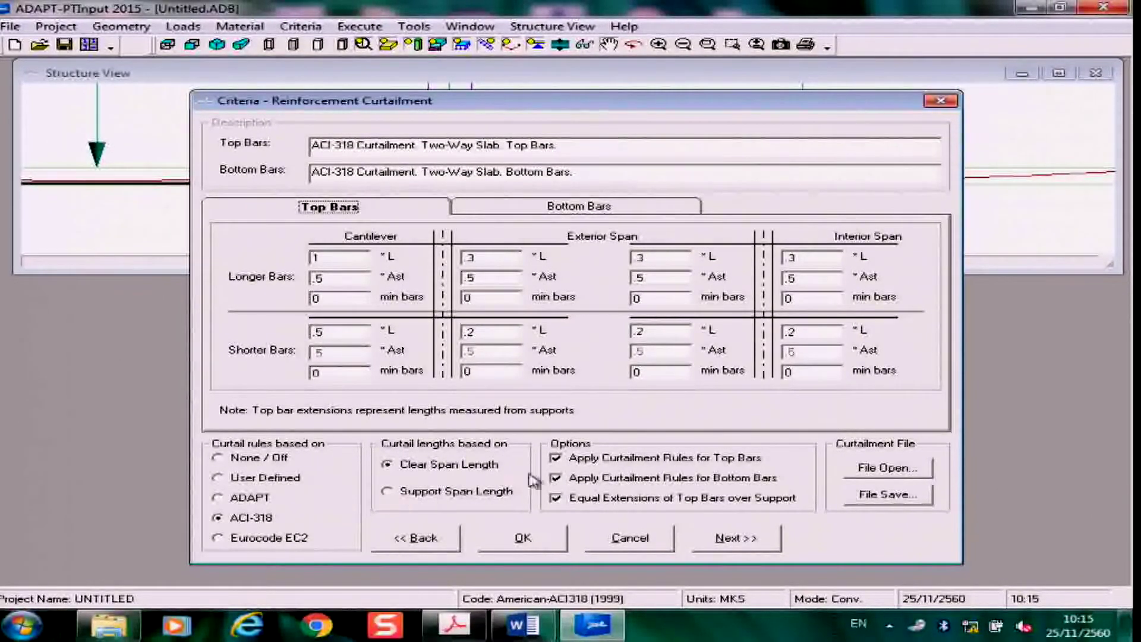
left_click(737, 538)
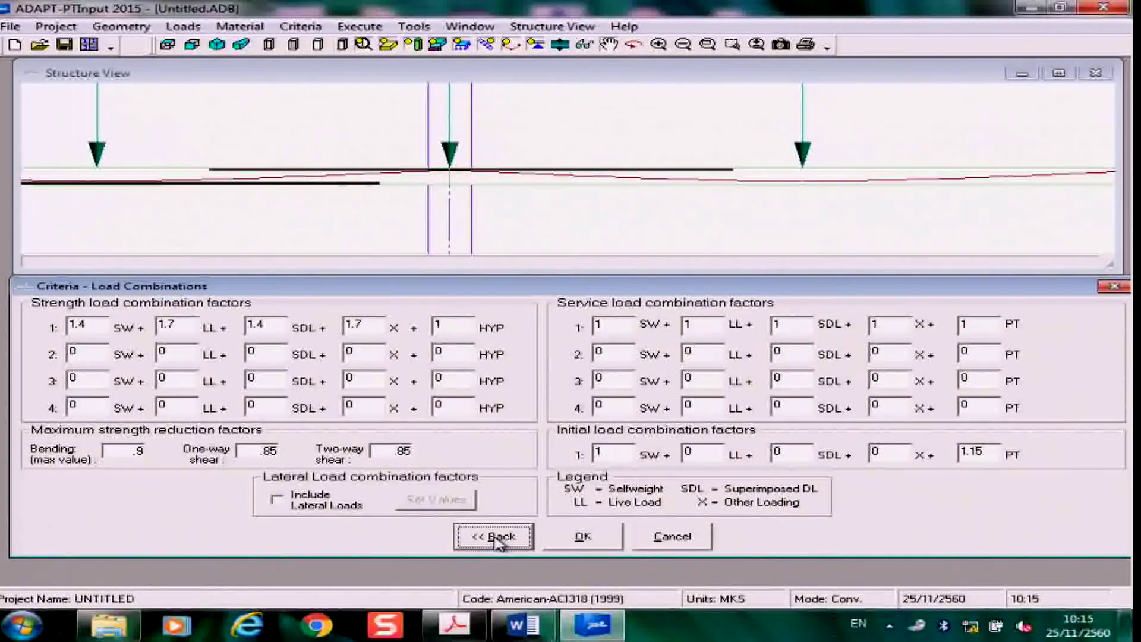
Step: Review the first strength load combination and set its HYP factor to 1
left_click_drag(499, 290, 490, 241)
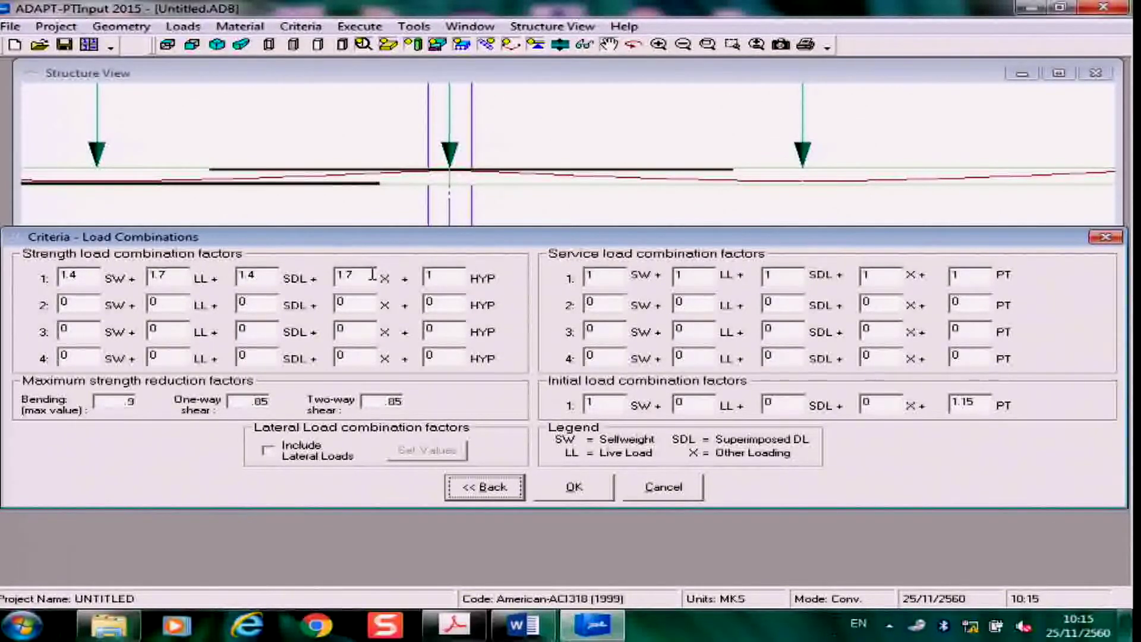
left_click_drag(373, 274, 345, 278)
left_click(452, 276)
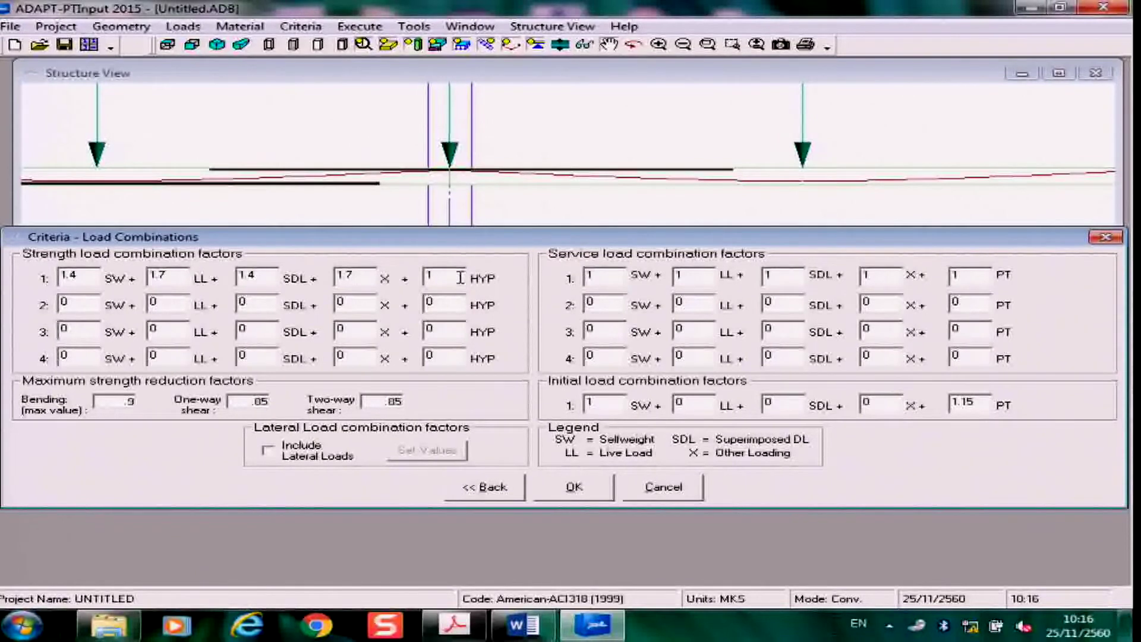
left_click_drag(425, 277, 466, 279)
type("1")
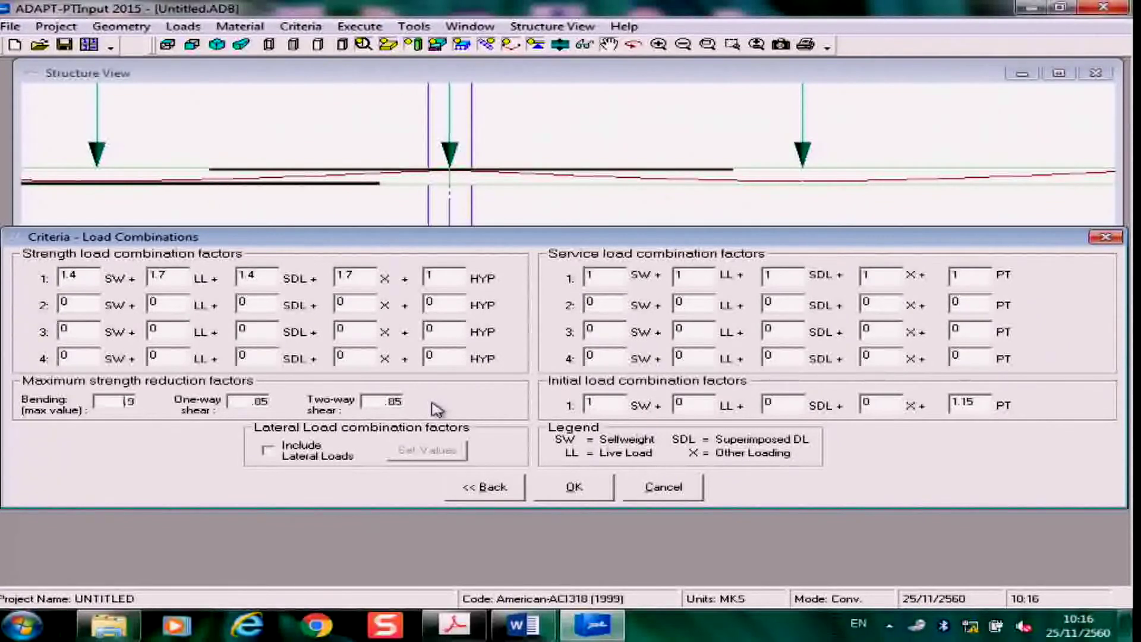
Step: Include lateral loads in the load combinations and open their input values
left_click(272, 455)
left_click(431, 451)
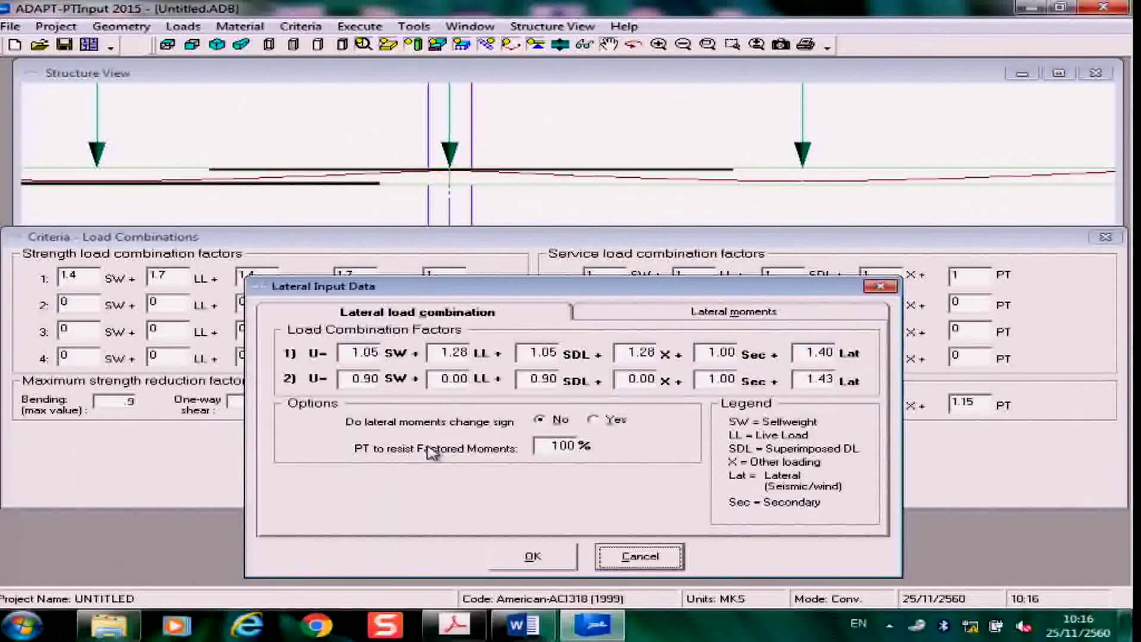
left_click_drag(539, 290, 543, 177)
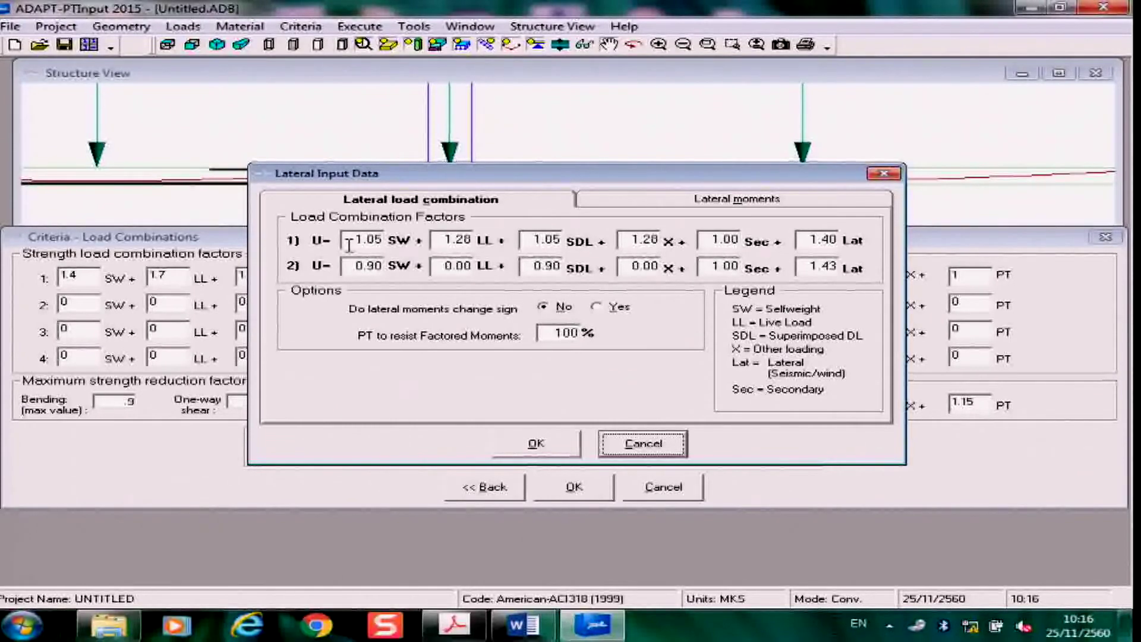
Step: Look up the load combinations for wind and earthquake loads in the PDF manual in Adobe Acrobat
left_click(454, 624)
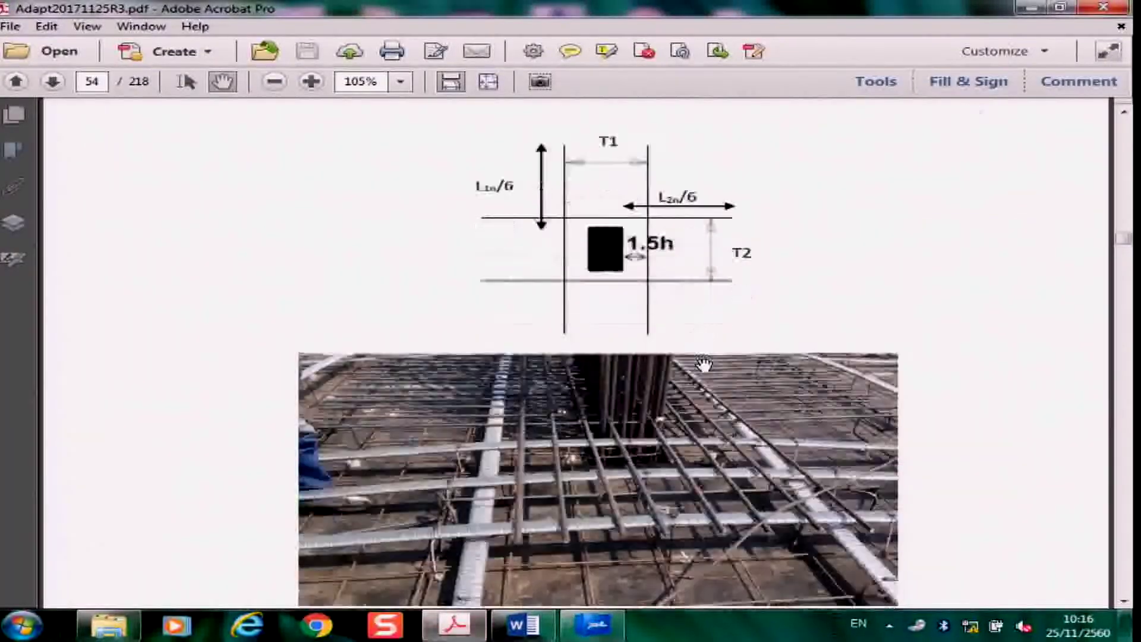
scroll(704, 363, "down", 15)
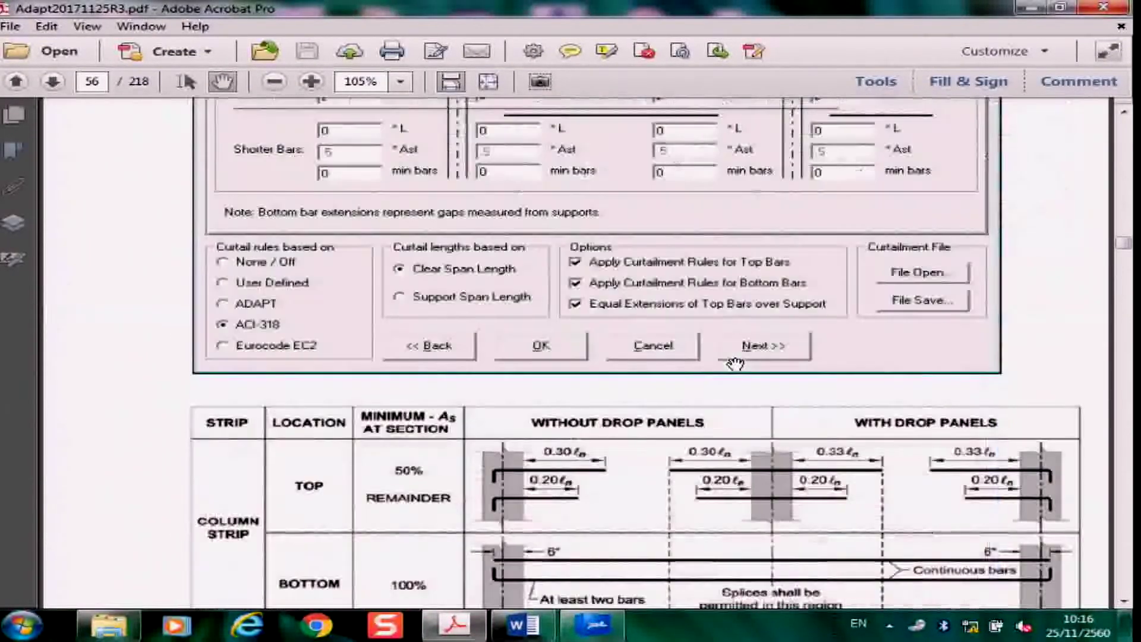
scroll(735, 363, "down", 5)
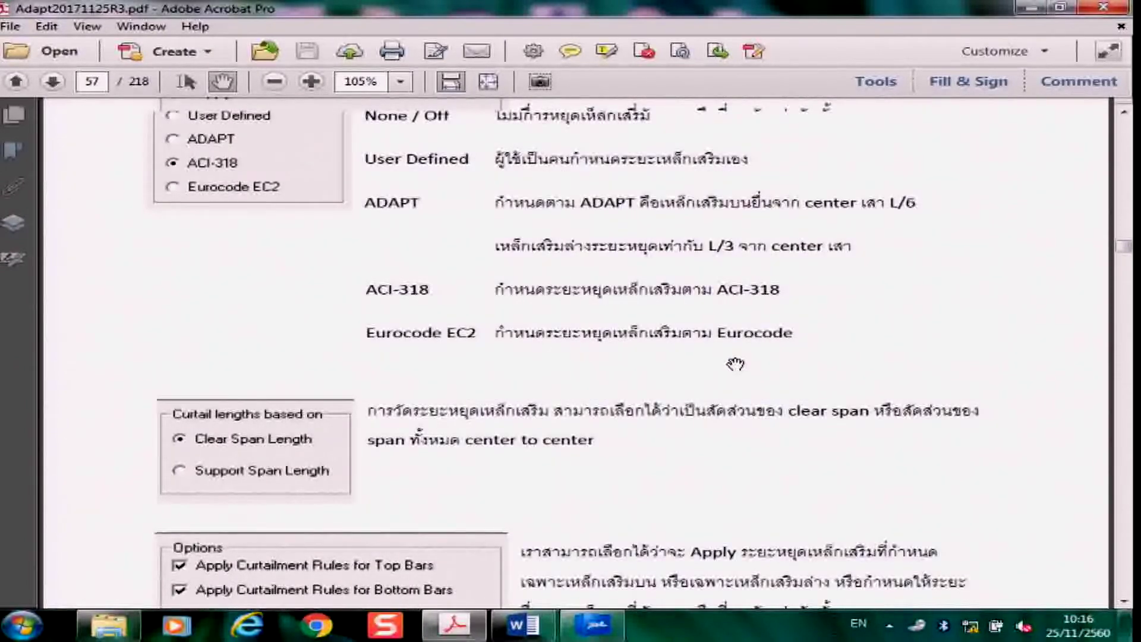
scroll(735, 363, "down", 5)
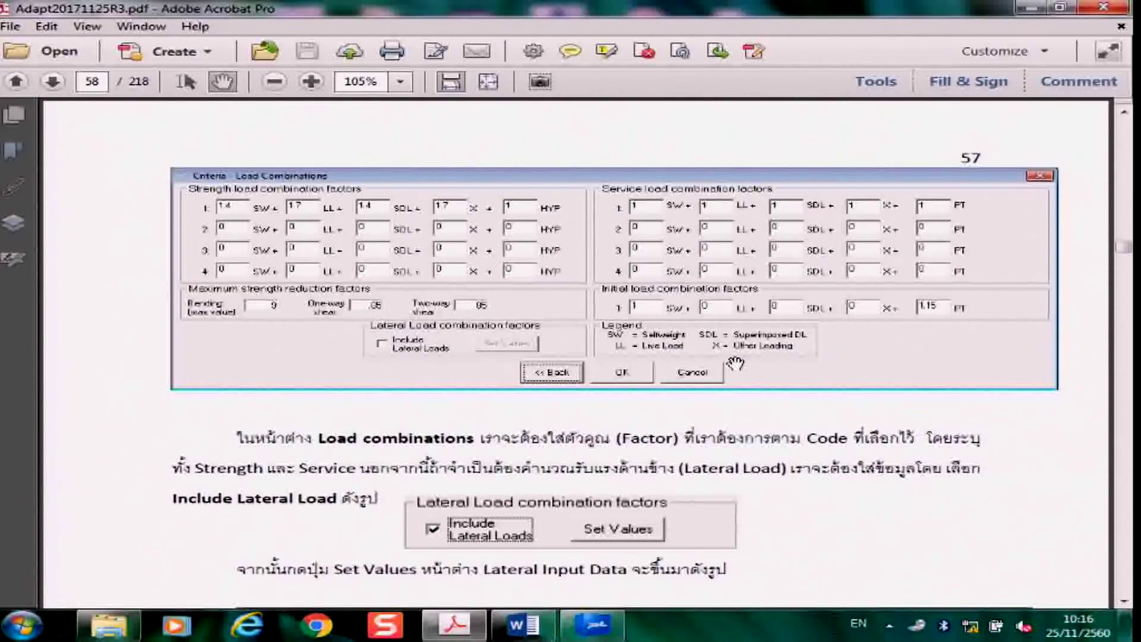
scroll(735, 364, "down", 10)
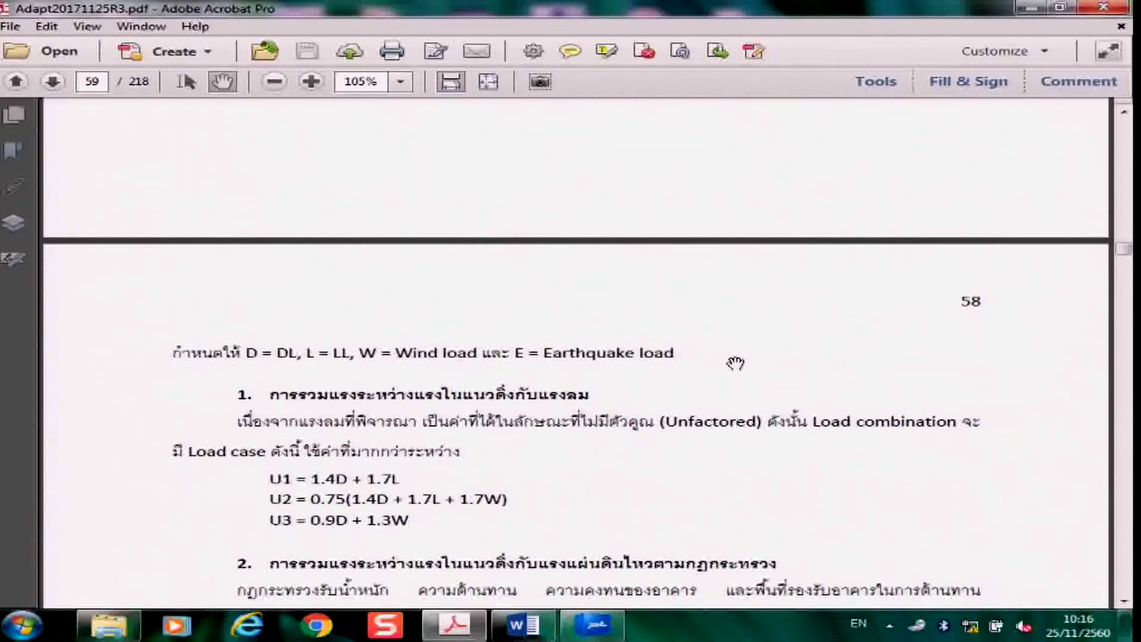
scroll(737, 359, "down", 3)
scroll(703, 357, "down", 1)
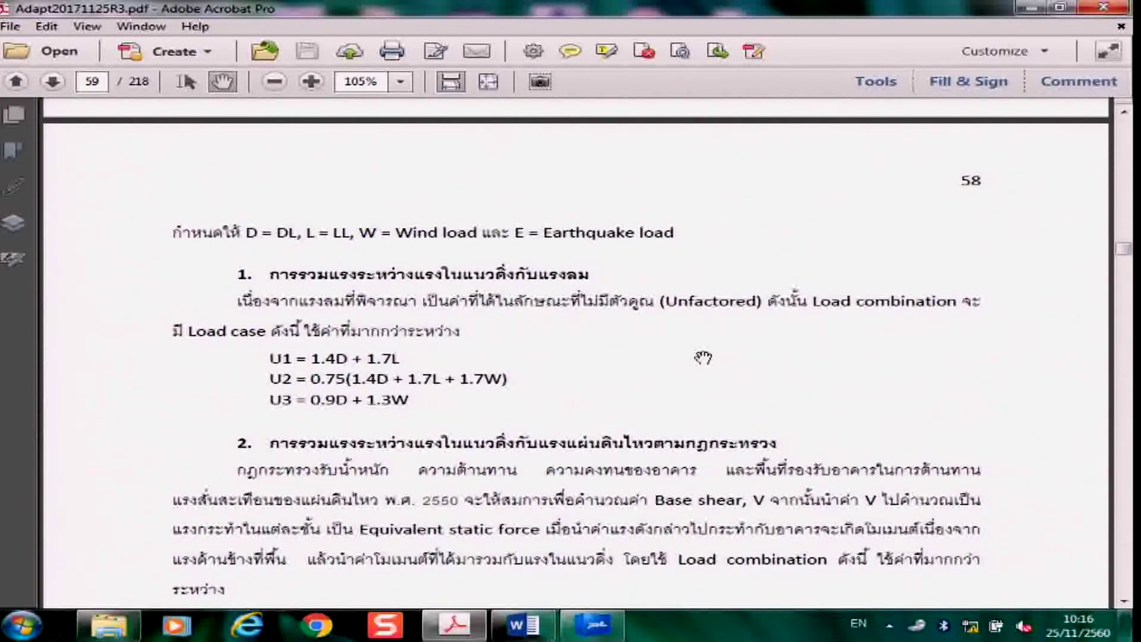
scroll(703, 358, "down", 6)
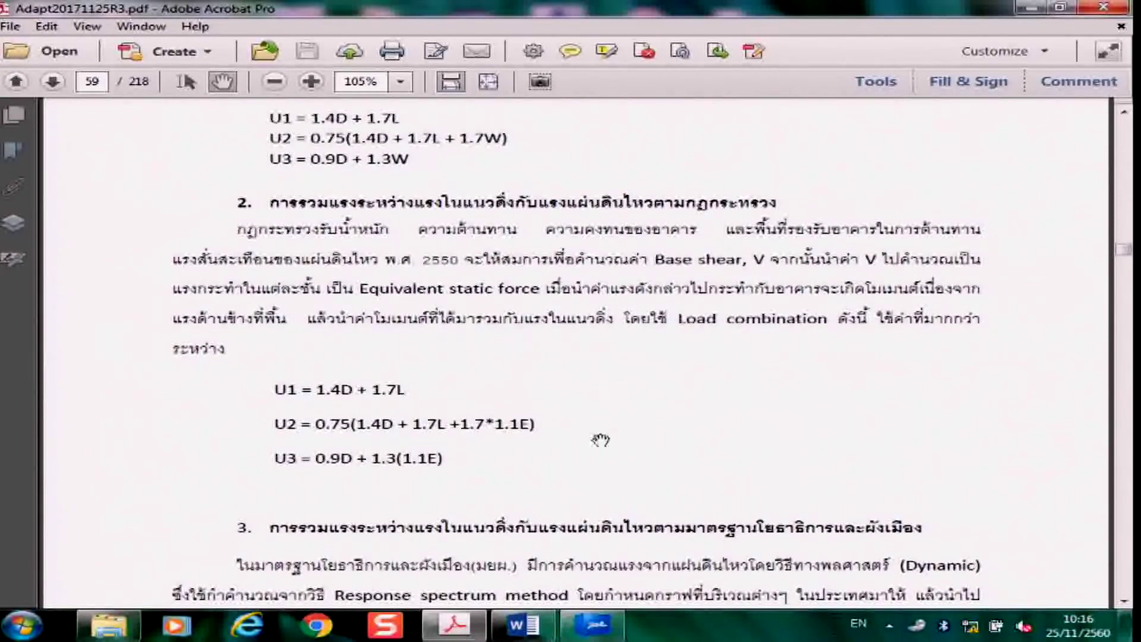
scroll(382, 423, "down", 6)
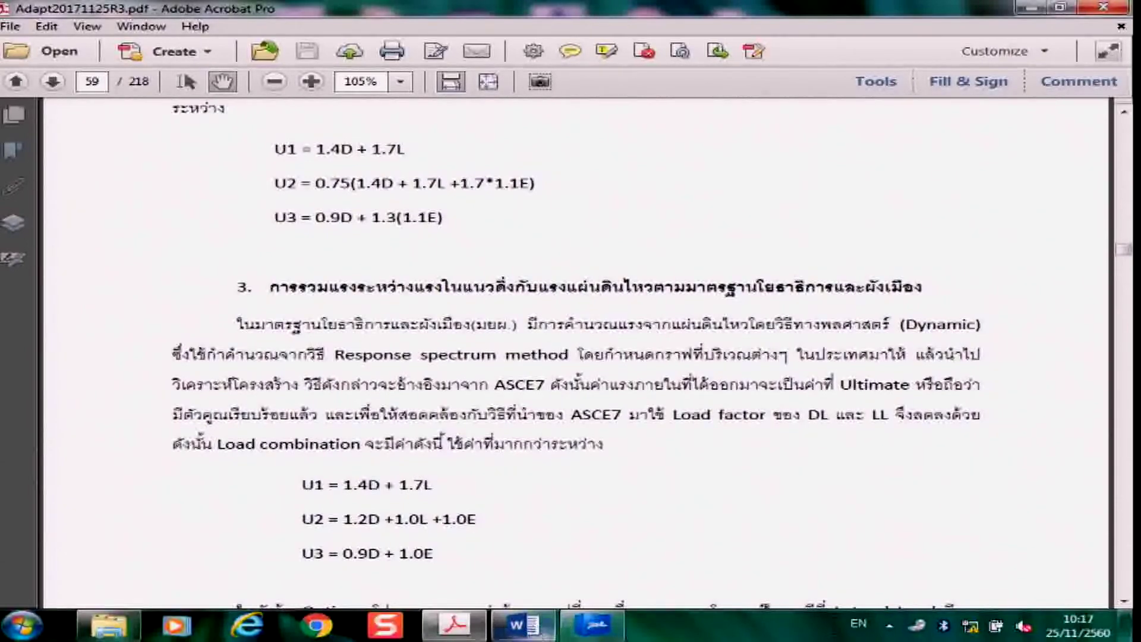
left_click(593, 623)
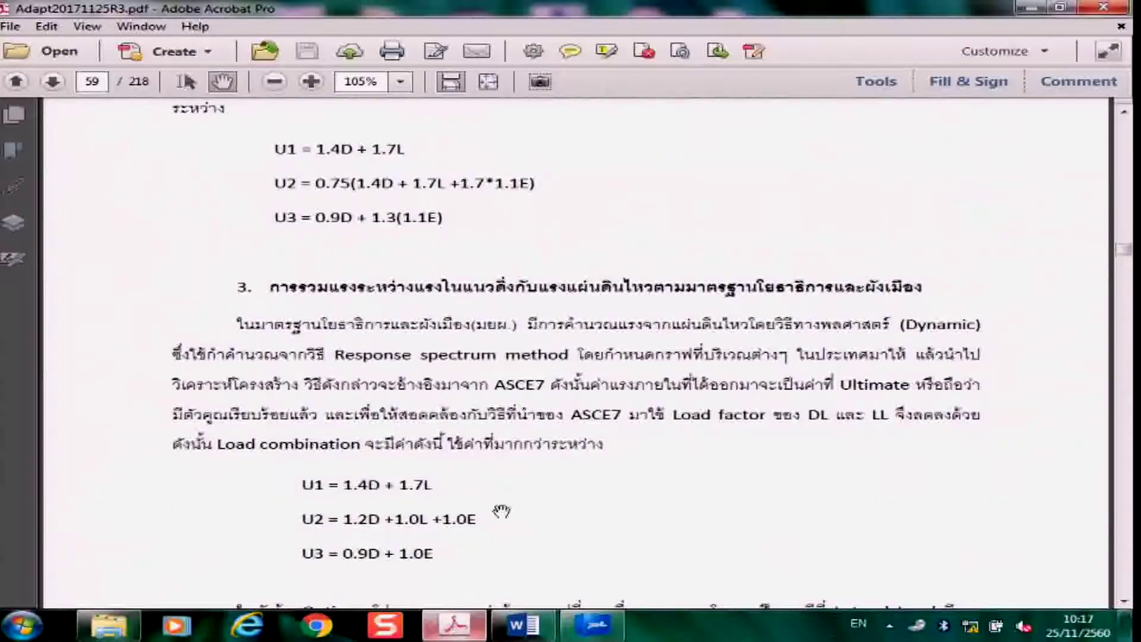
Step: Examine the manual's response-spectrum earthquake combinations and its note on lateral moments changing sign, and return to ADAPT-PTInput
left_click(456, 625)
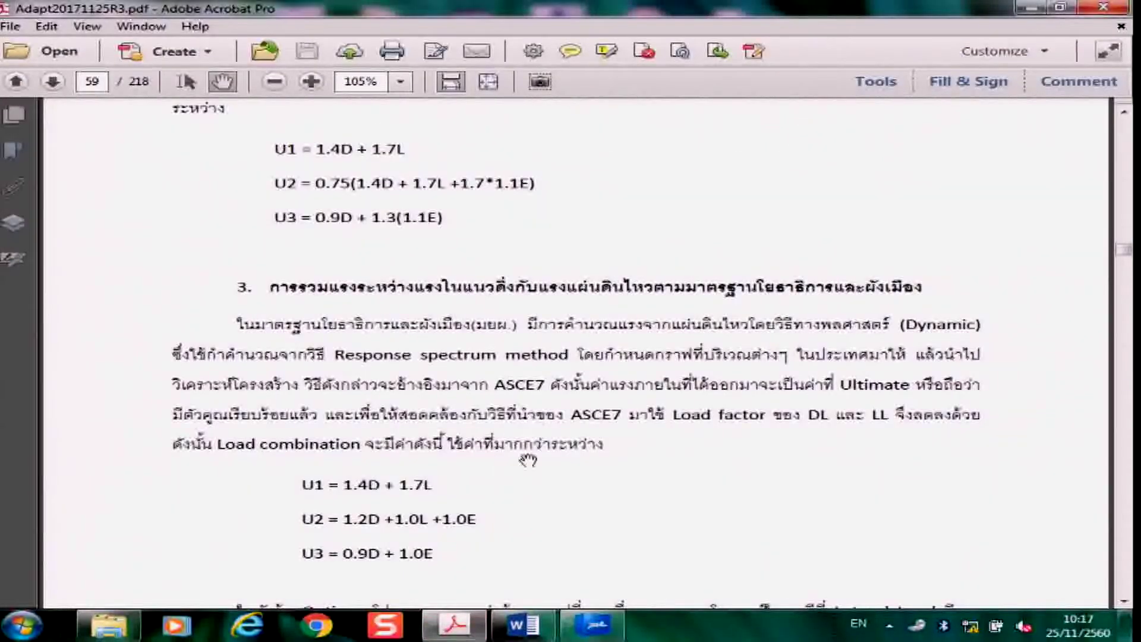
scroll(517, 487, "down", 5)
scroll(517, 488, "up", 2)
scroll(515, 475, "up", 1)
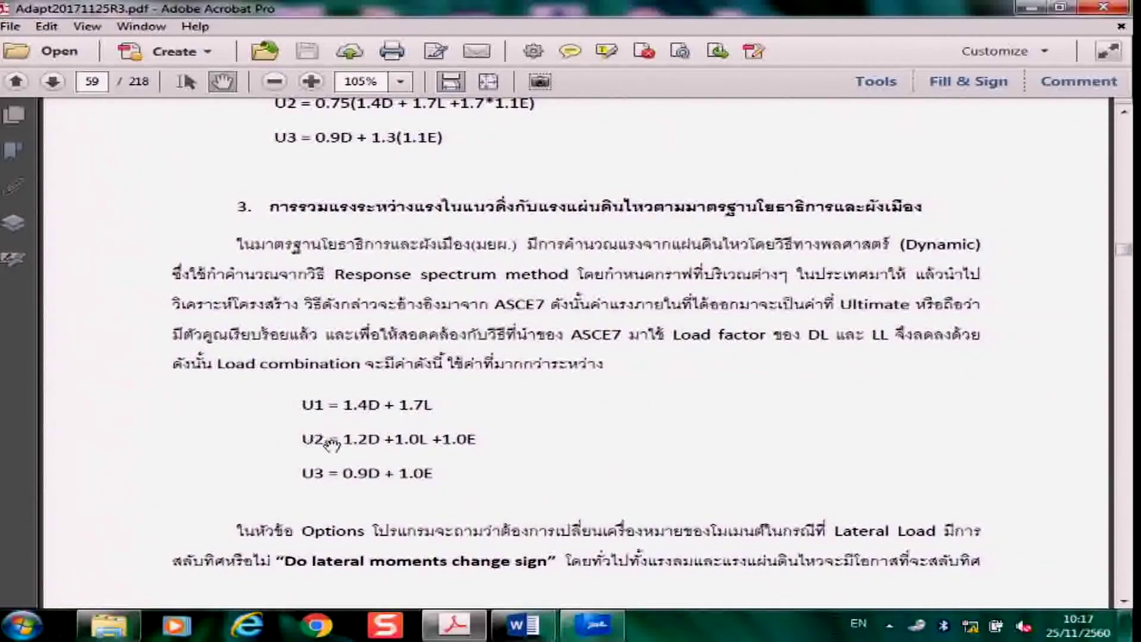
left_click(472, 632)
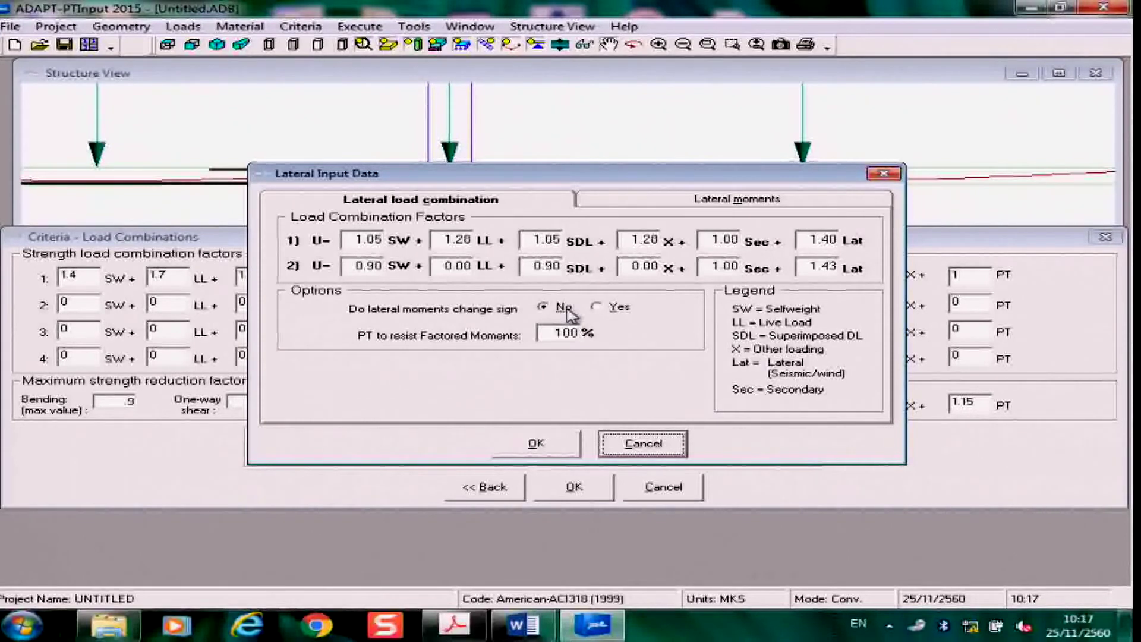
Step: Let the lateral moments change sign and set the PT to resist factored moments to 20%
left_click(609, 307)
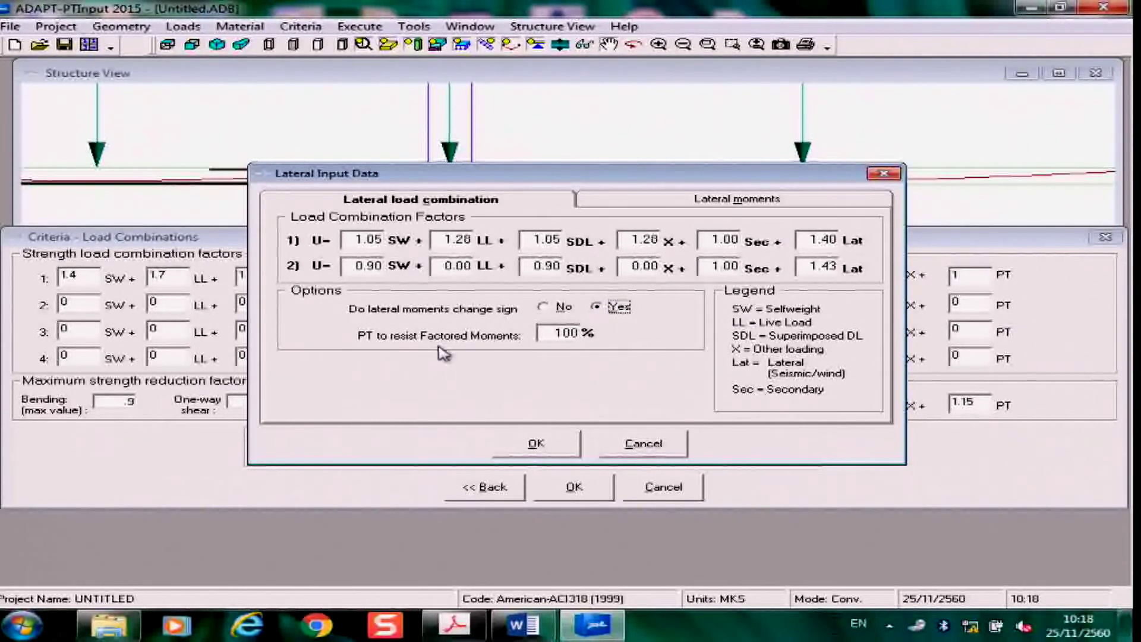
double_click(548, 336)
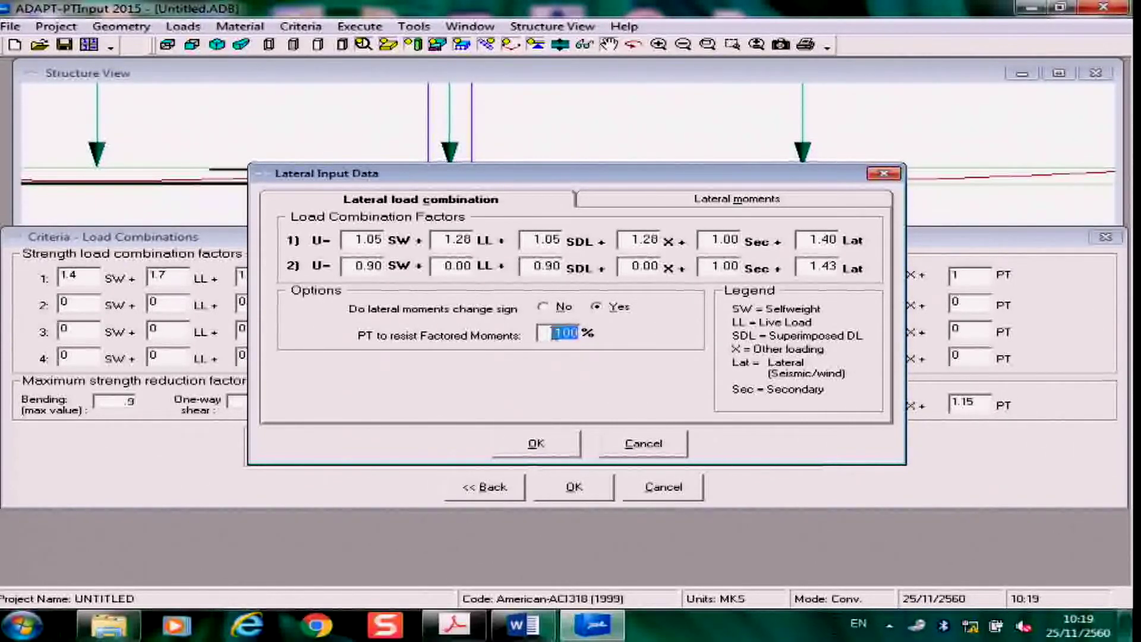
type("20")
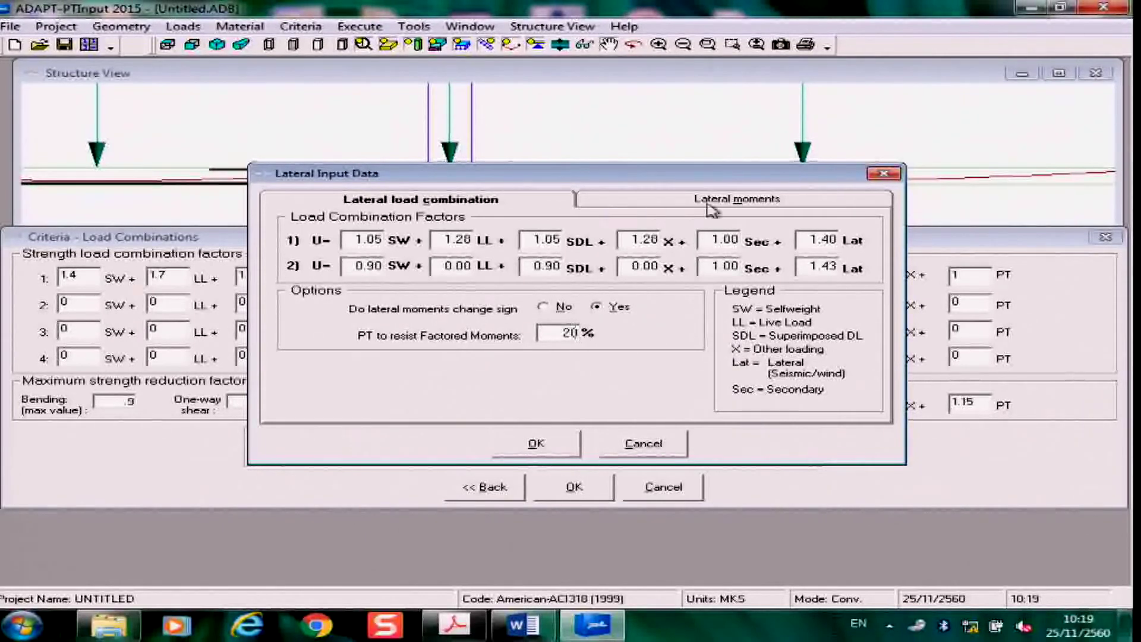
Step: Set the lateral moments of span 1 to 10 Tm at its left end and -10 Tm at its right end
left_click(734, 202)
left_click(501, 291)
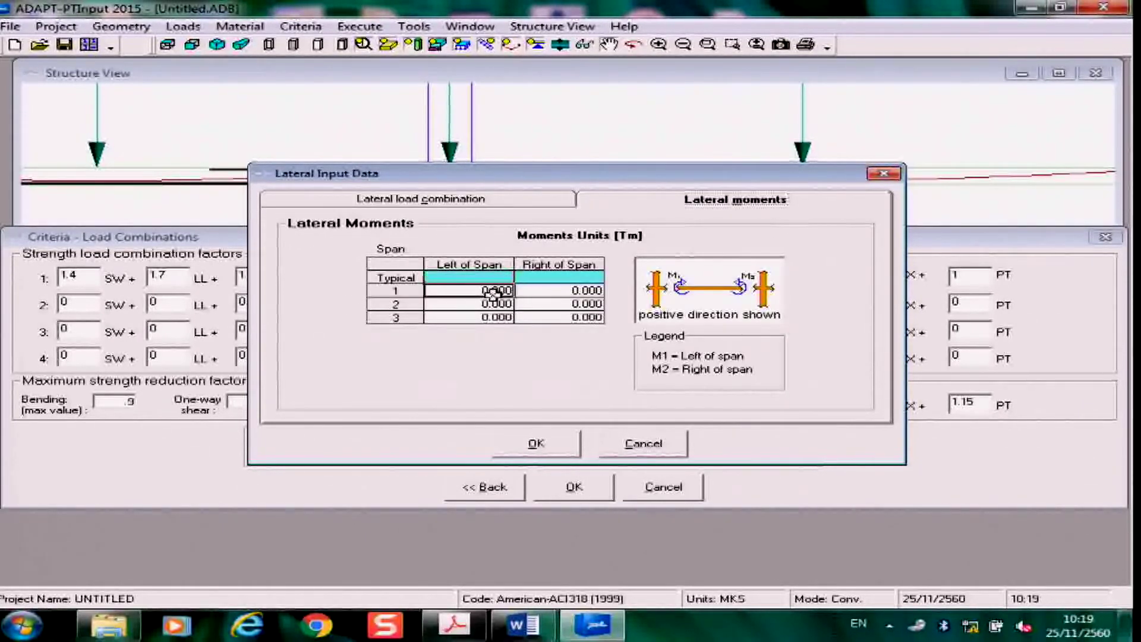
left_click(544, 292)
key("Left")
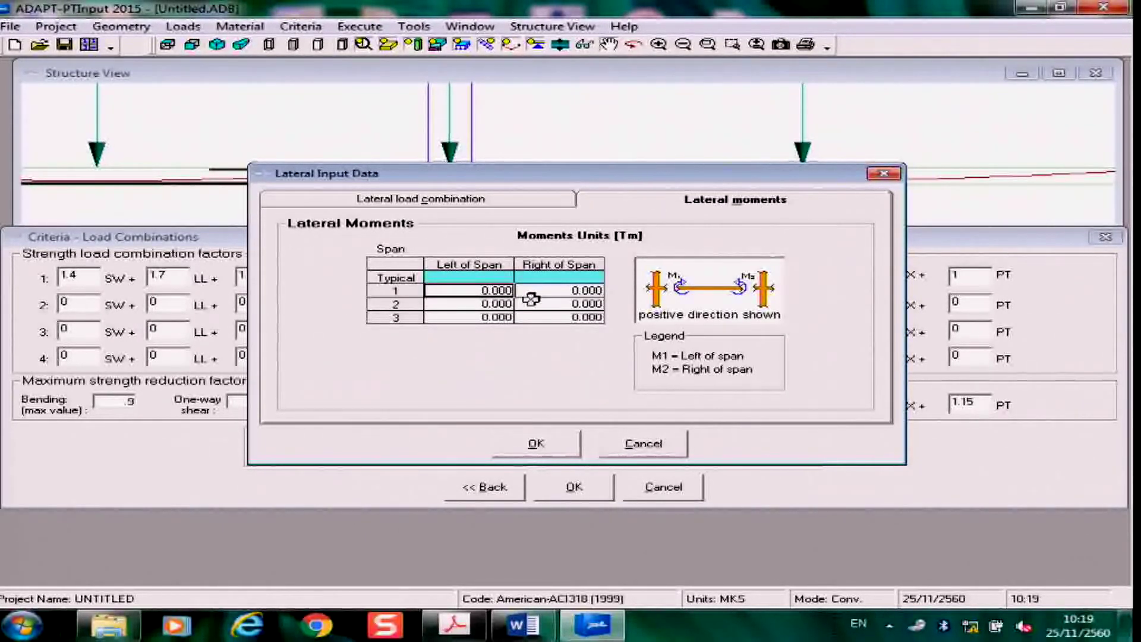
type("10")
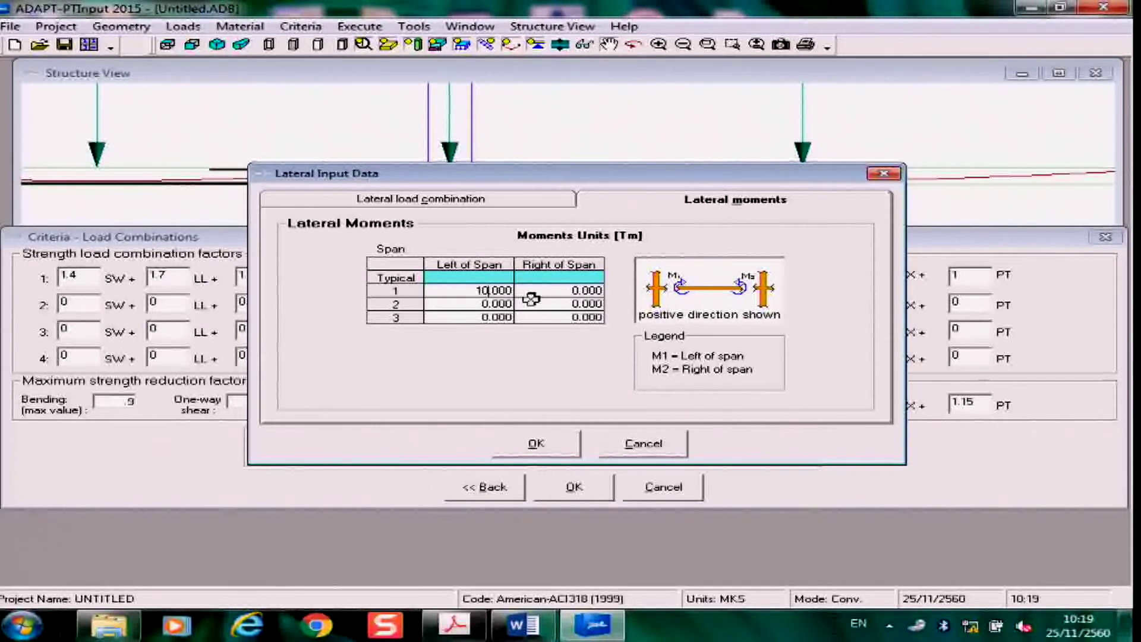
left_click(574, 290)
type("-1")
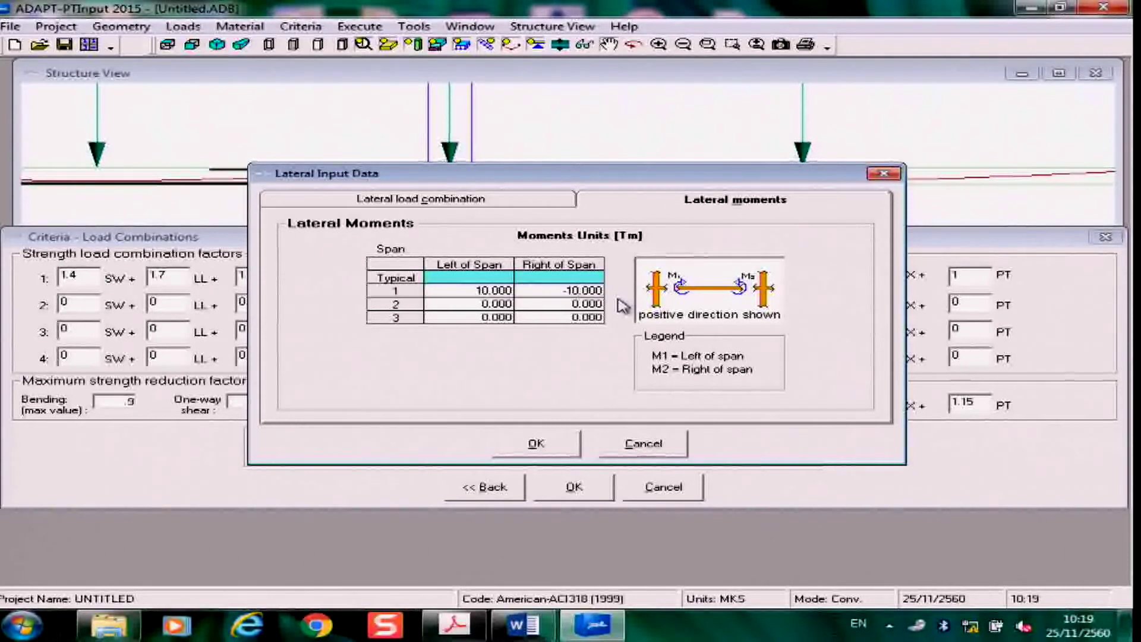
type("0")
key("Return")
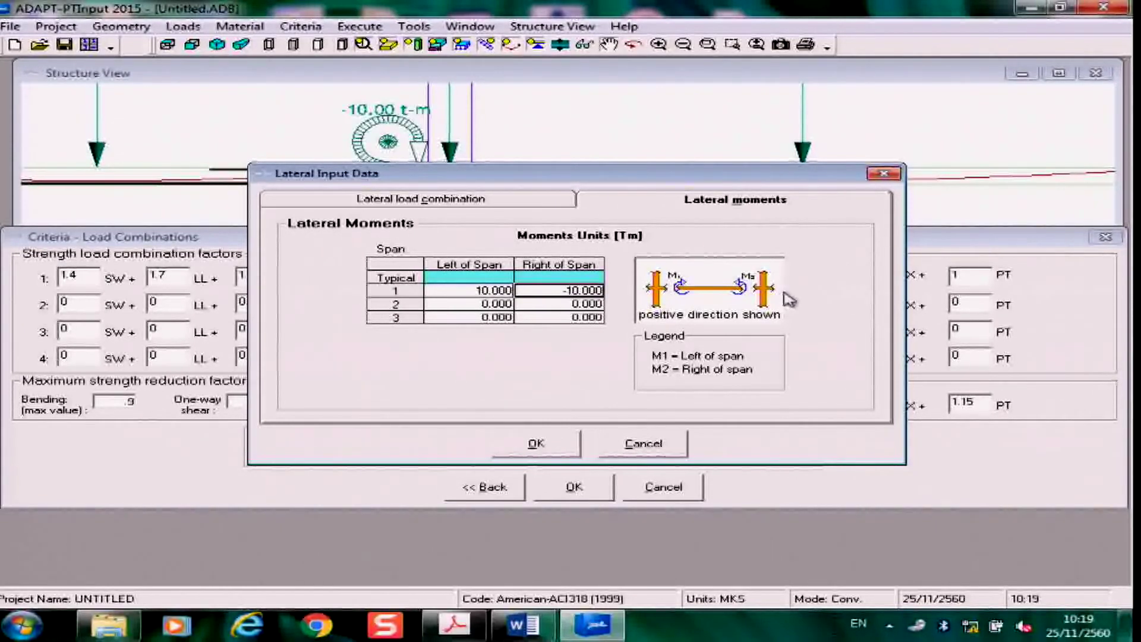
Step: Check the span 1 moments in the structure view, and set span 2's lateral moments to 10 Tm left and -10 Tm right
left_click(588, 113)
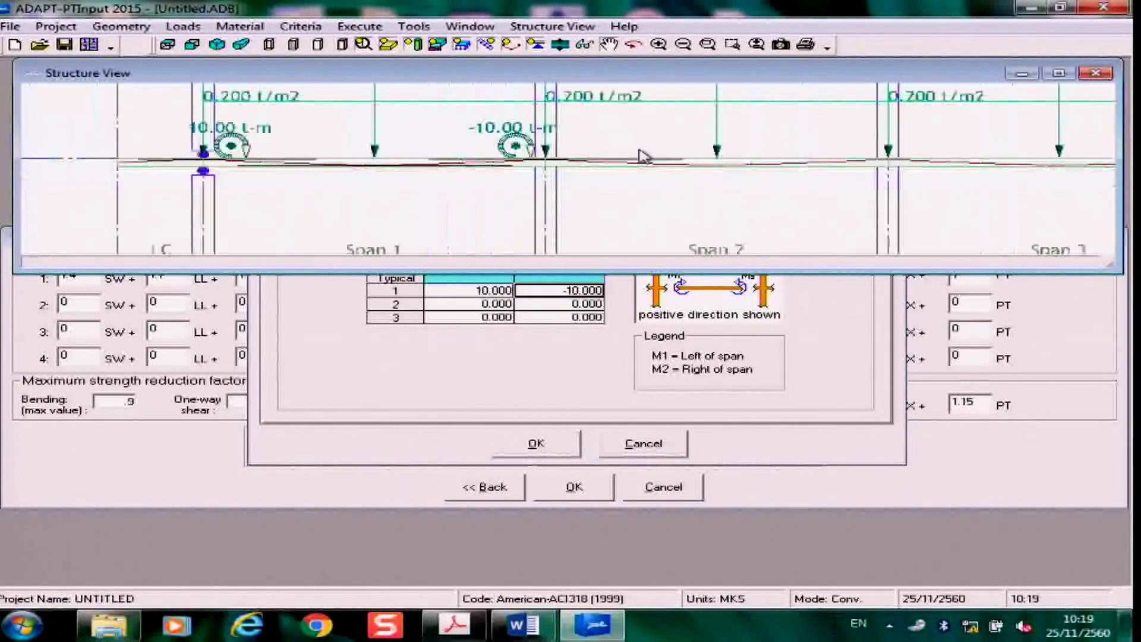
scroll(645, 156, "down", 2)
scroll(393, 166, "up", 2)
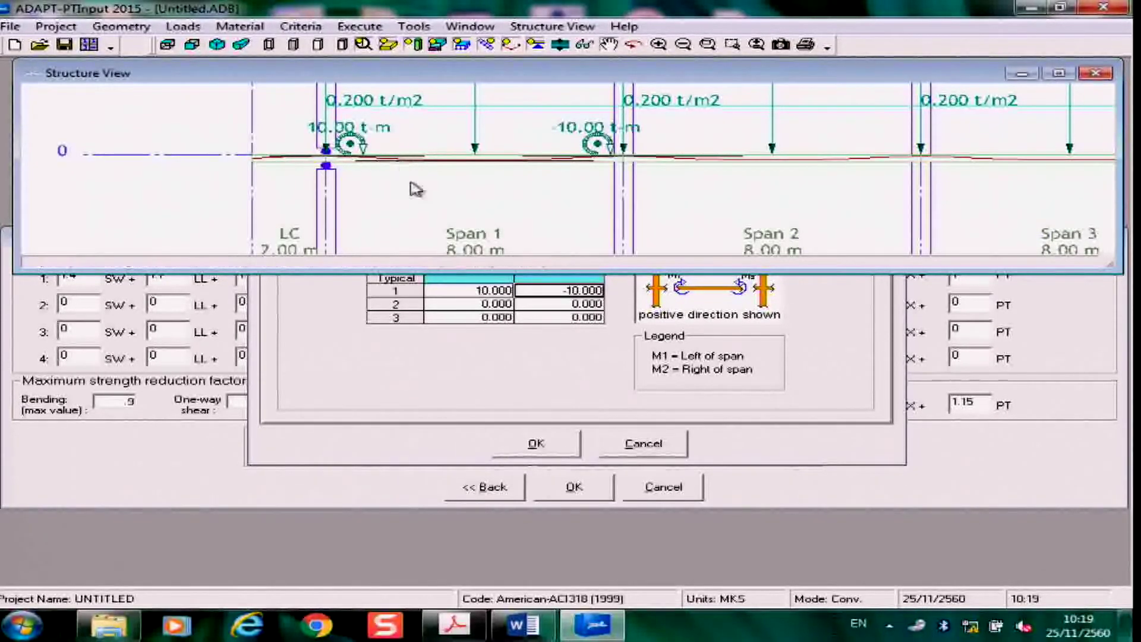
left_click(520, 375)
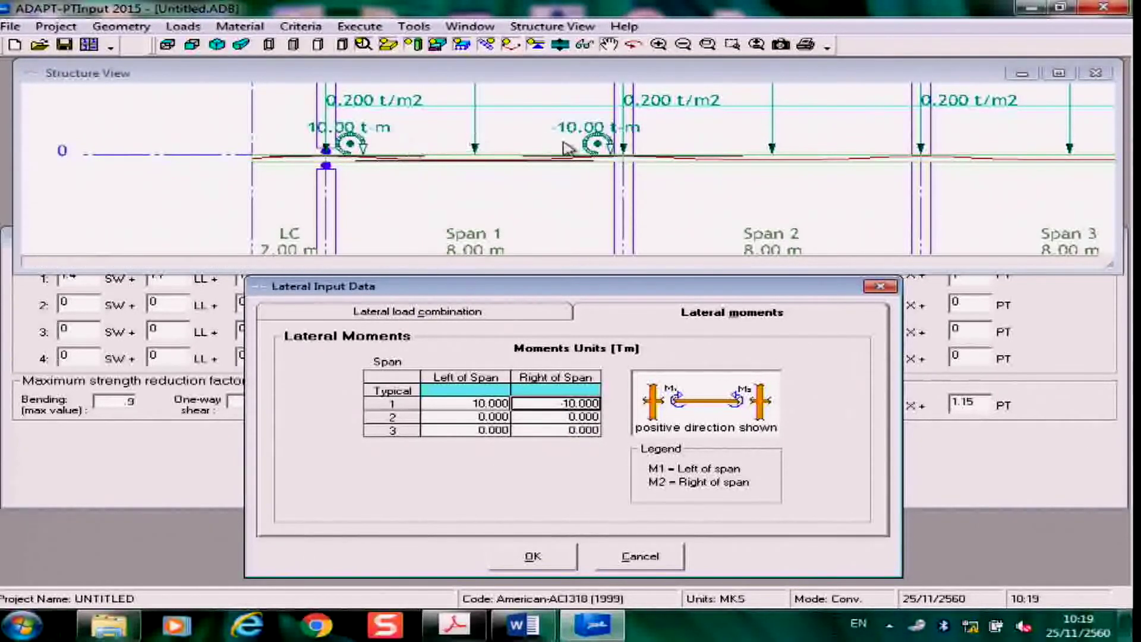
left_click(483, 413)
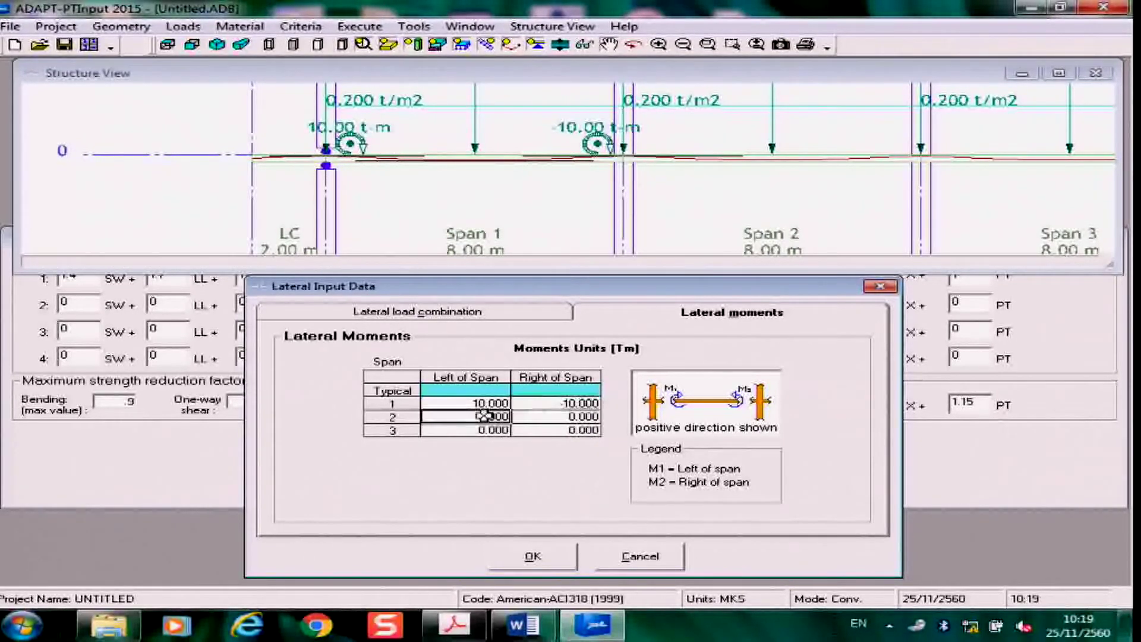
type("10")
key("Return")
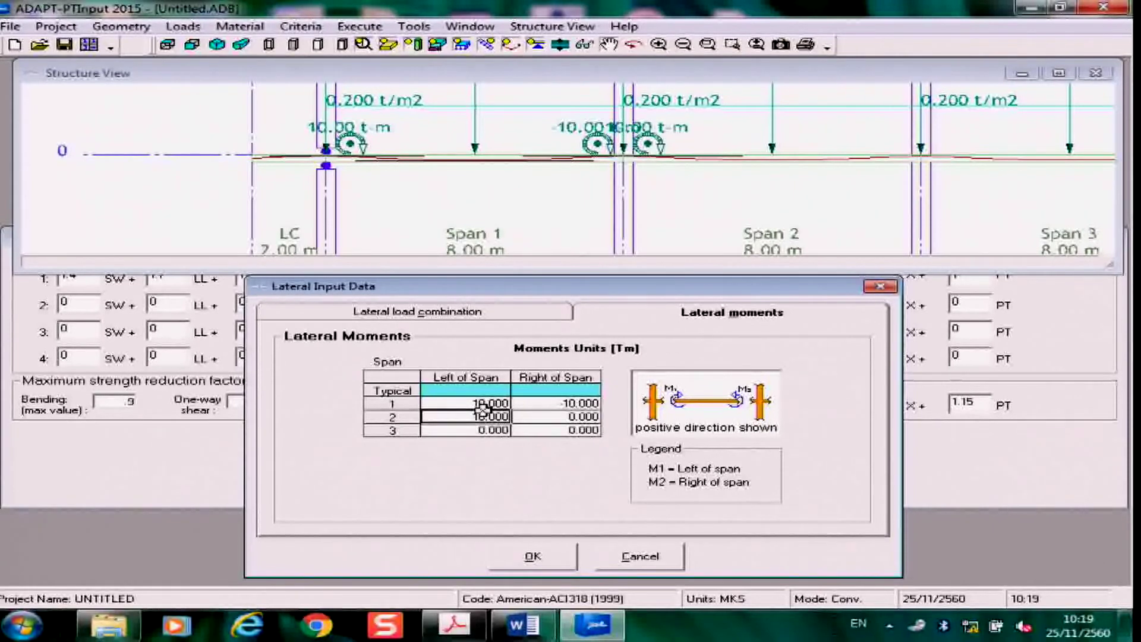
left_click(566, 416)
type("-10")
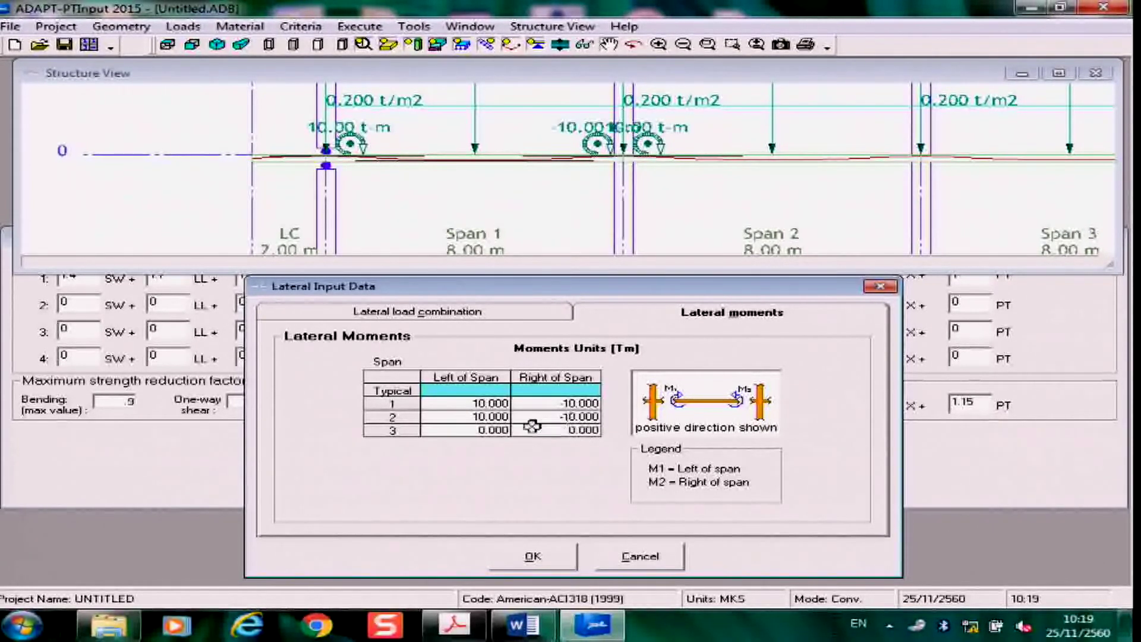
Step: Set span 3's lateral moments to 10 Tm left and -10 Tm right, and accept the lateral input data after reviewing the combination factors
left_click(483, 428)
type("10")
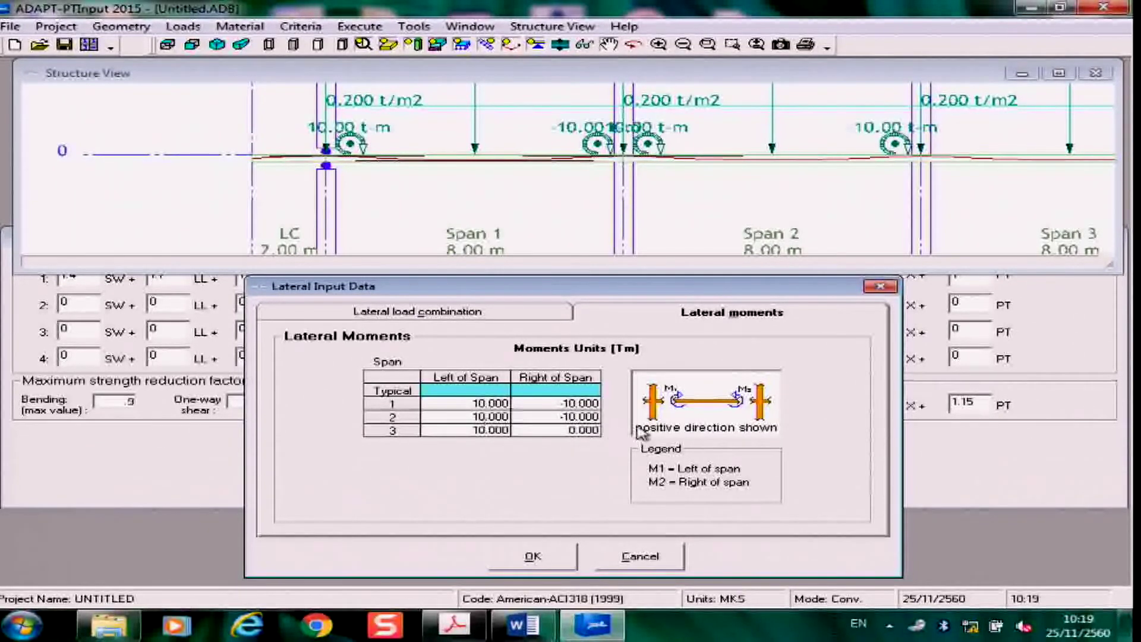
left_click(557, 435)
type("-1")
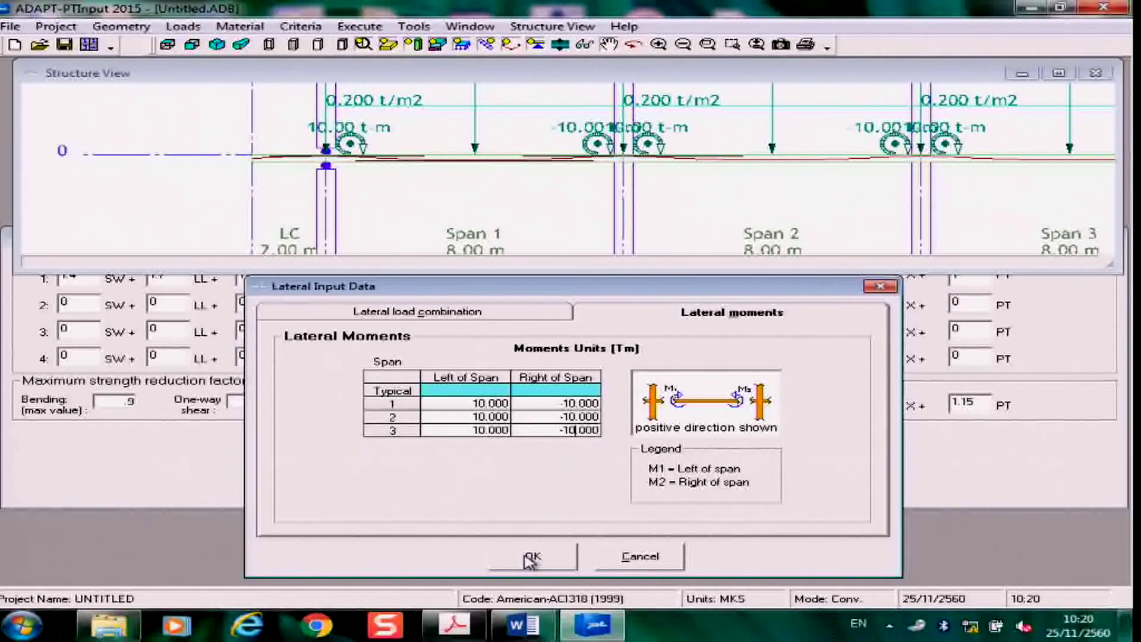
left_click(515, 315)
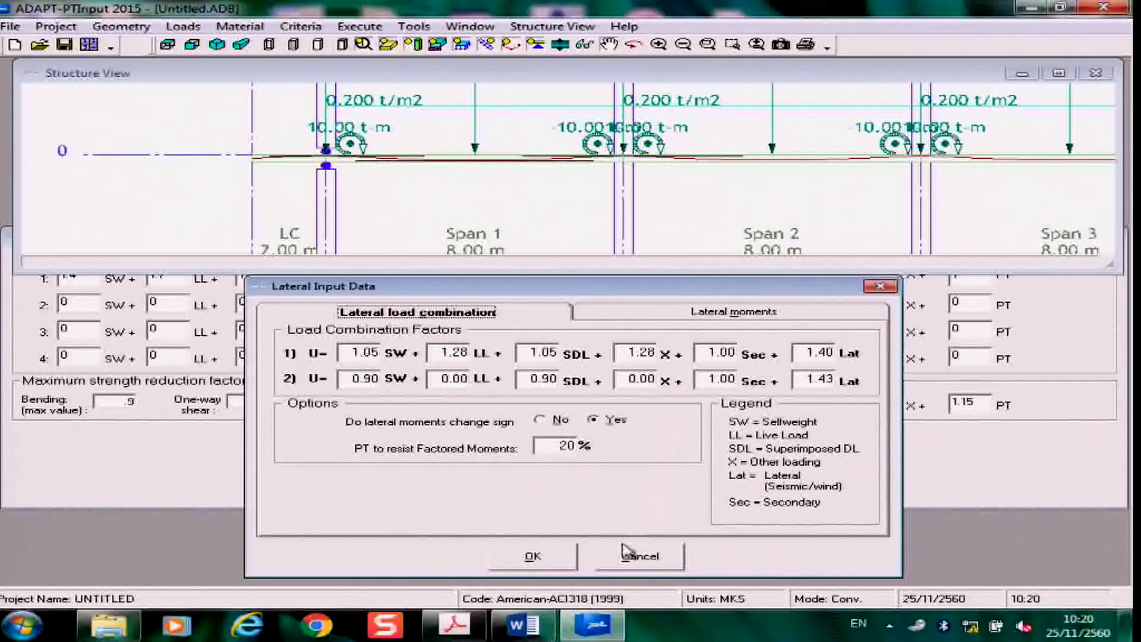
left_click(541, 556)
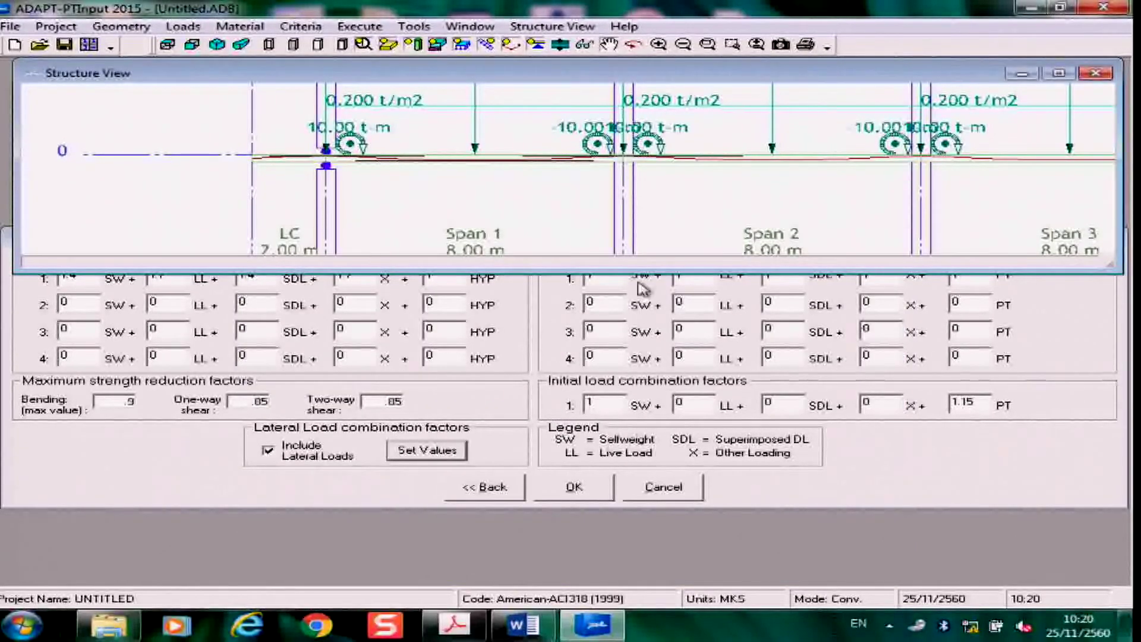
Step: Review the PT factor of the initial load combination and open the recent workbook "initial" in Excel
left_click(931, 479)
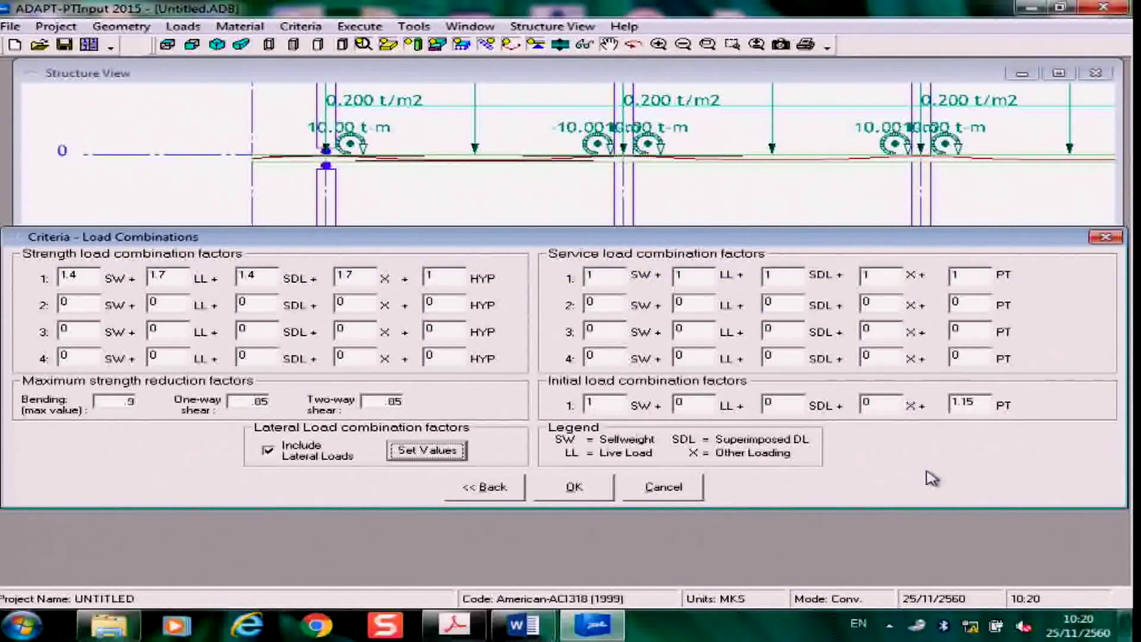
left_click_drag(868, 242, 802, 237)
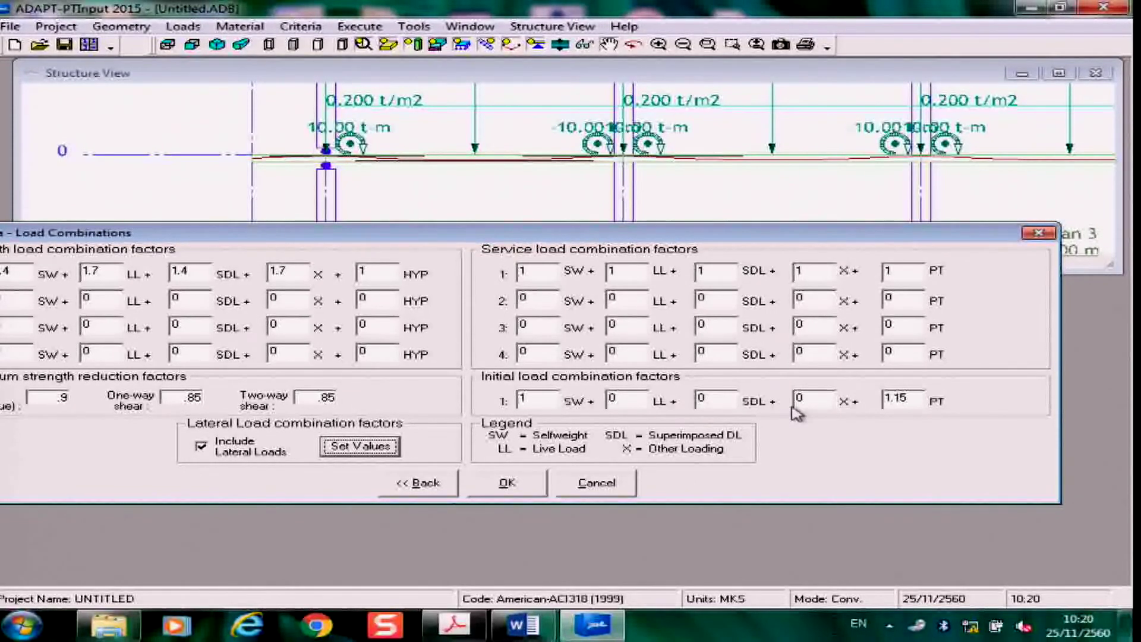
left_click(916, 402)
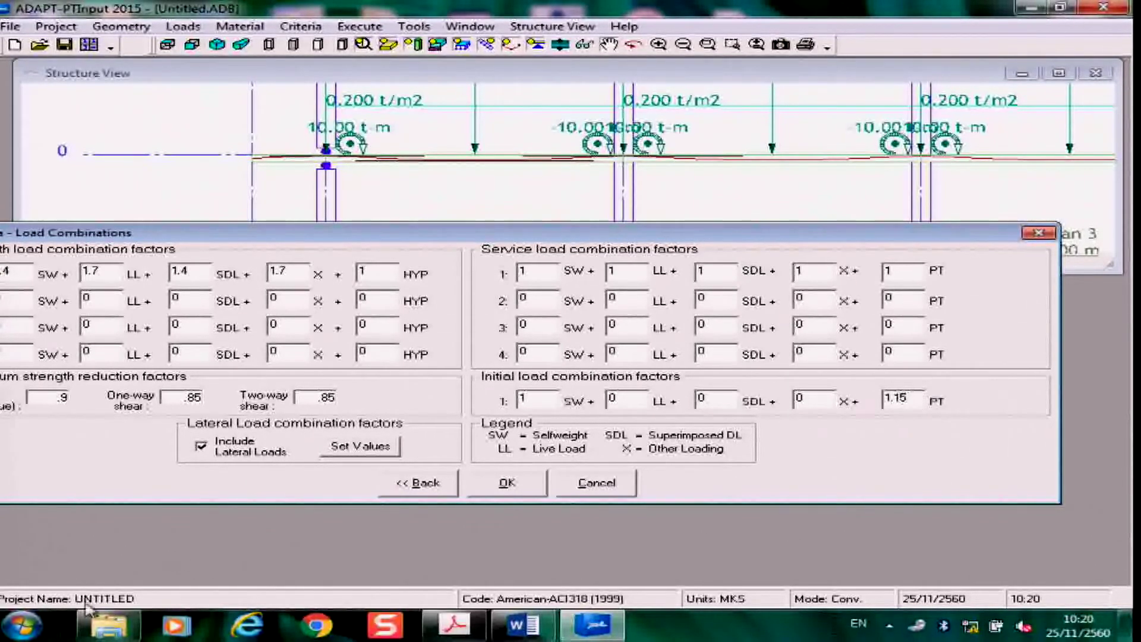
left_click(22, 625)
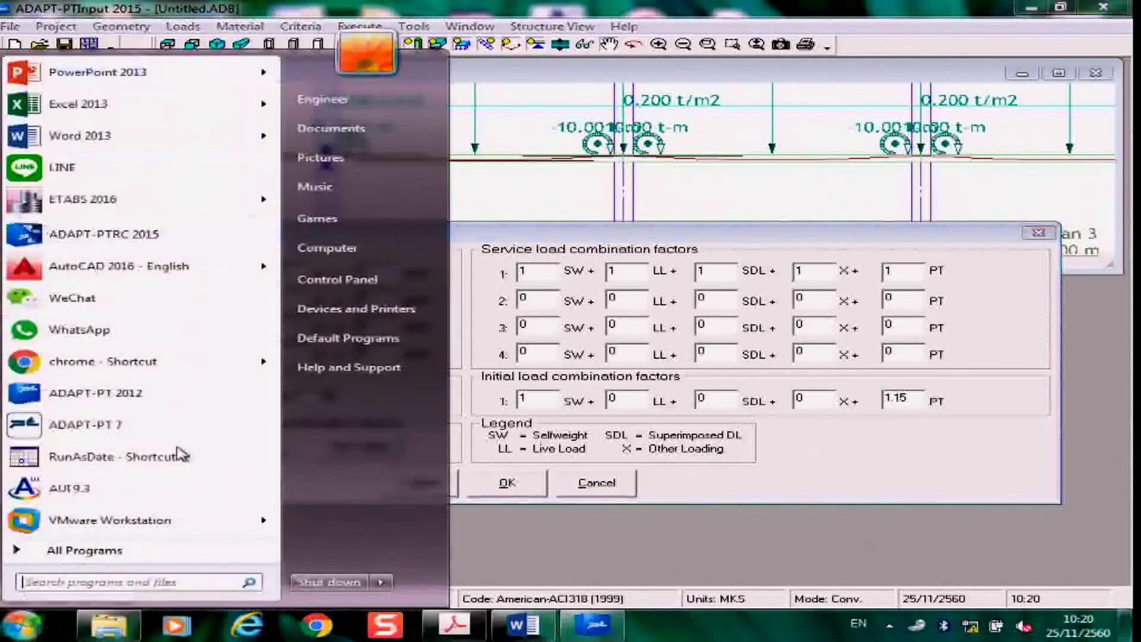
left_click(112, 116)
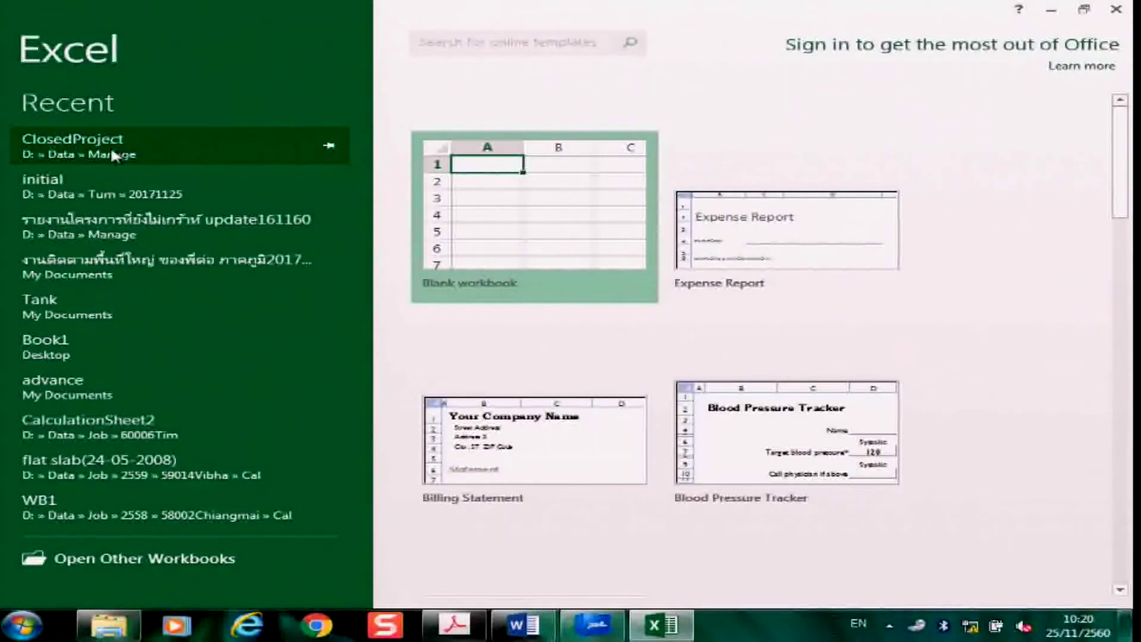
left_click(69, 189)
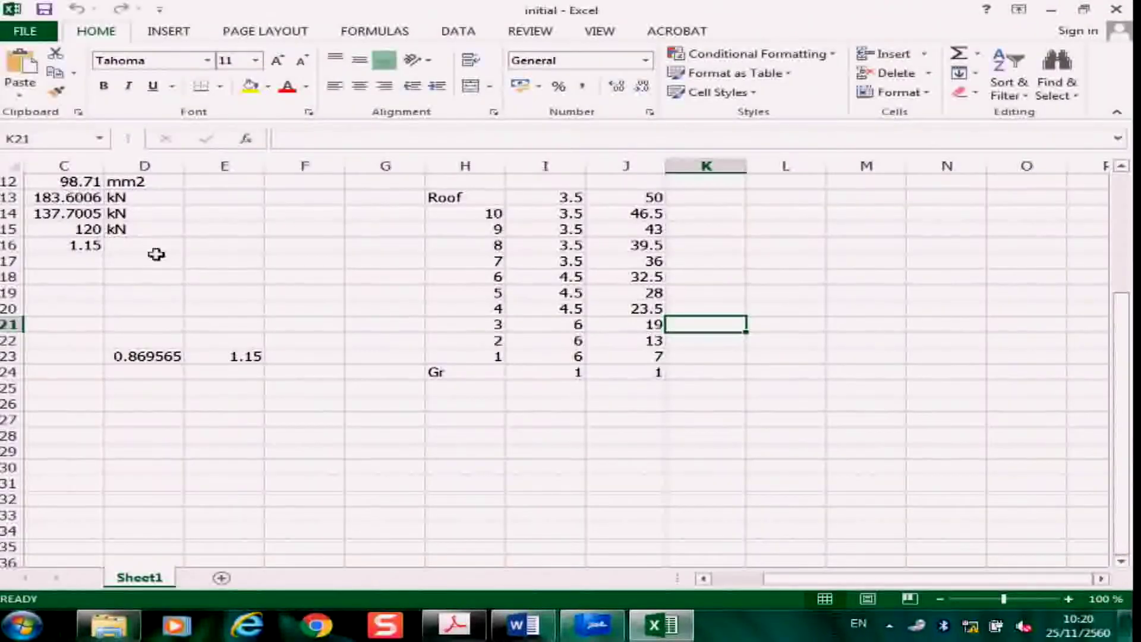
Step: Find the strand force calculation in the sheet and inspect the formula of the ratio beneath the recommended effective force
left_click(153, 284)
key("Down")
key("Left")
key("Left")
key("Left")
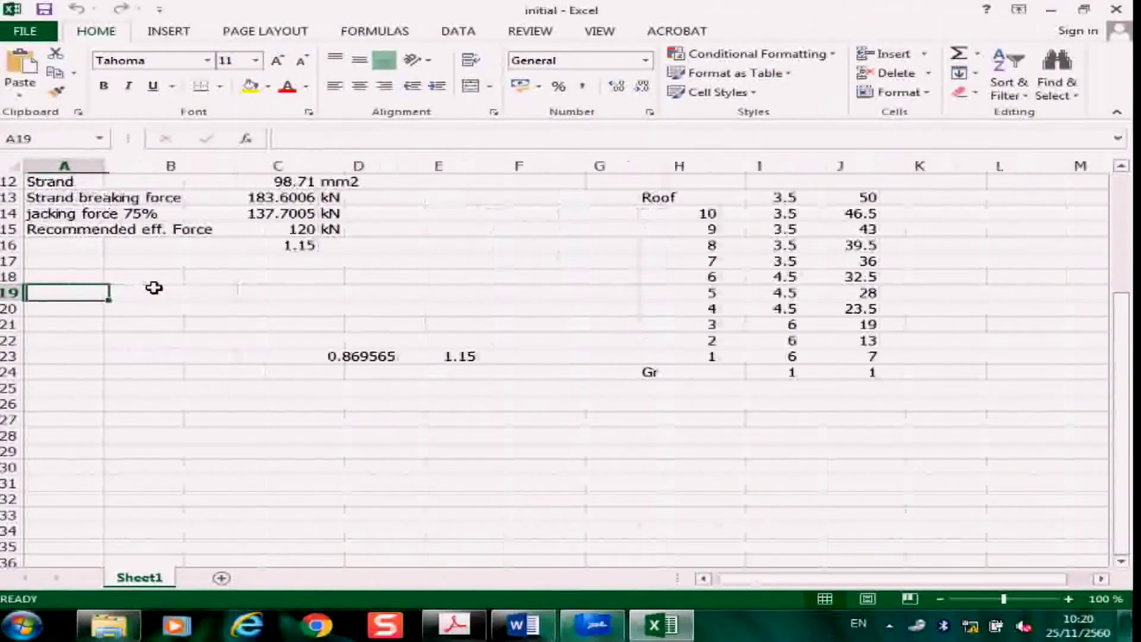
left_click(193, 282)
scroll(194, 288, "up", 3)
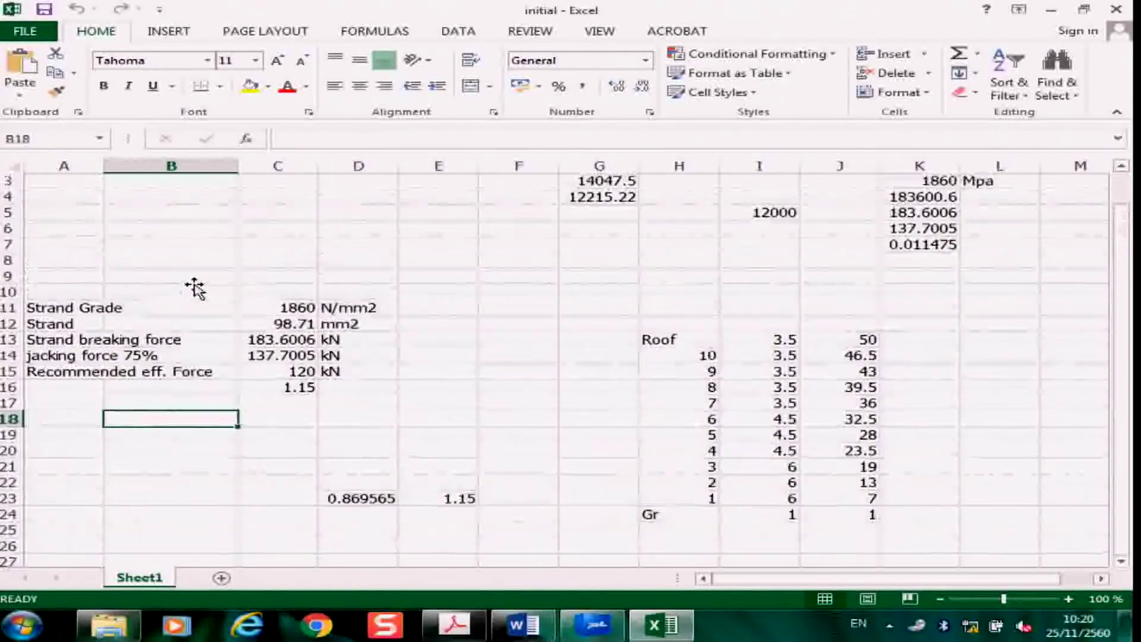
scroll(210, 303, "down", 1)
left_click(286, 294)
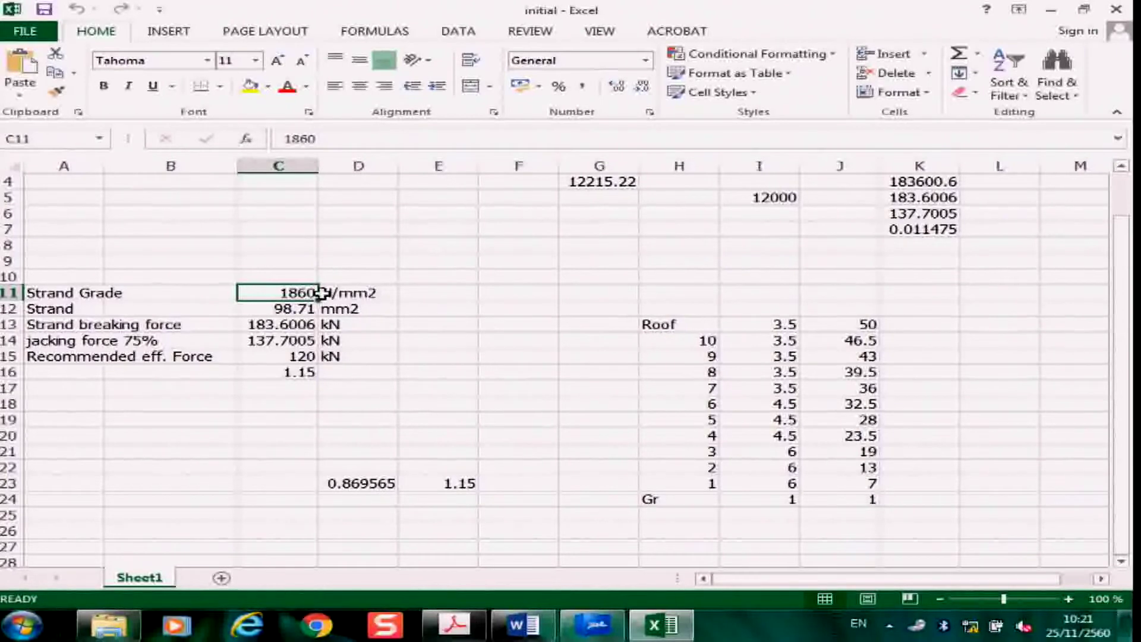
left_click(270, 371)
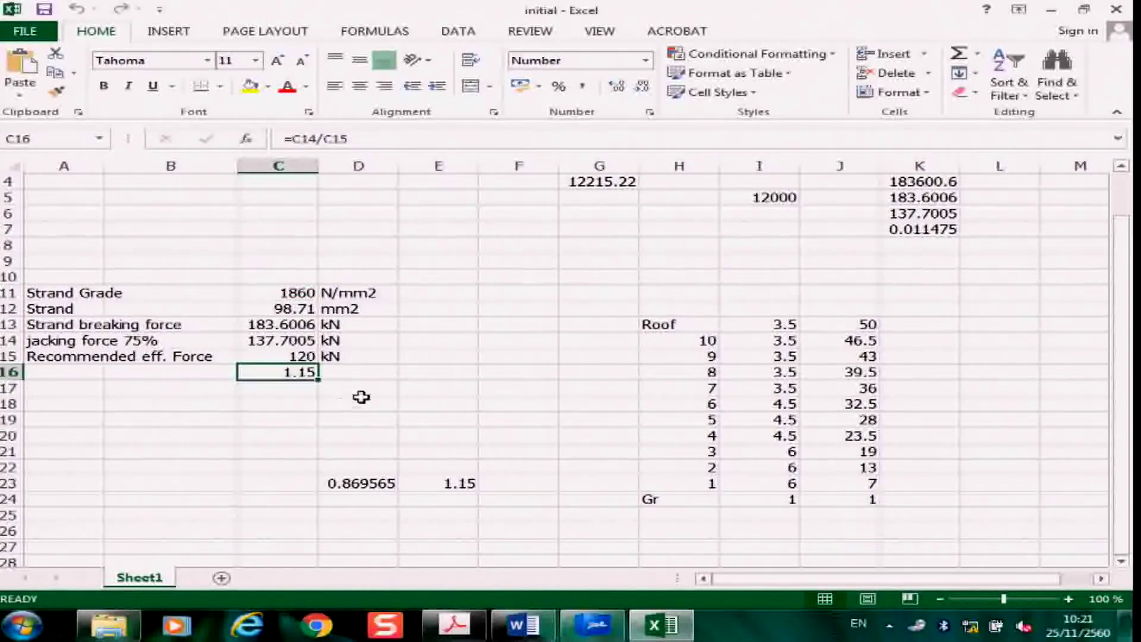
Step: Examine the strand grade, area, breaking force, 75% jacking force, effective force and their ratio, and return to ADAPT-PTInput
left_click(373, 290)
left_click(275, 293)
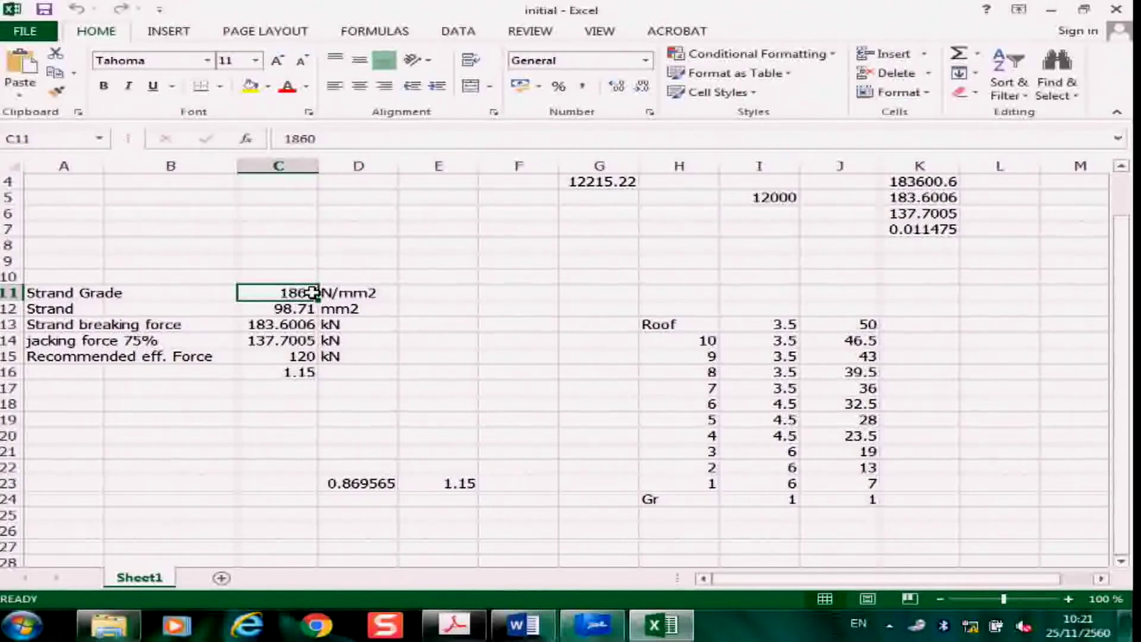
left_click(286, 307)
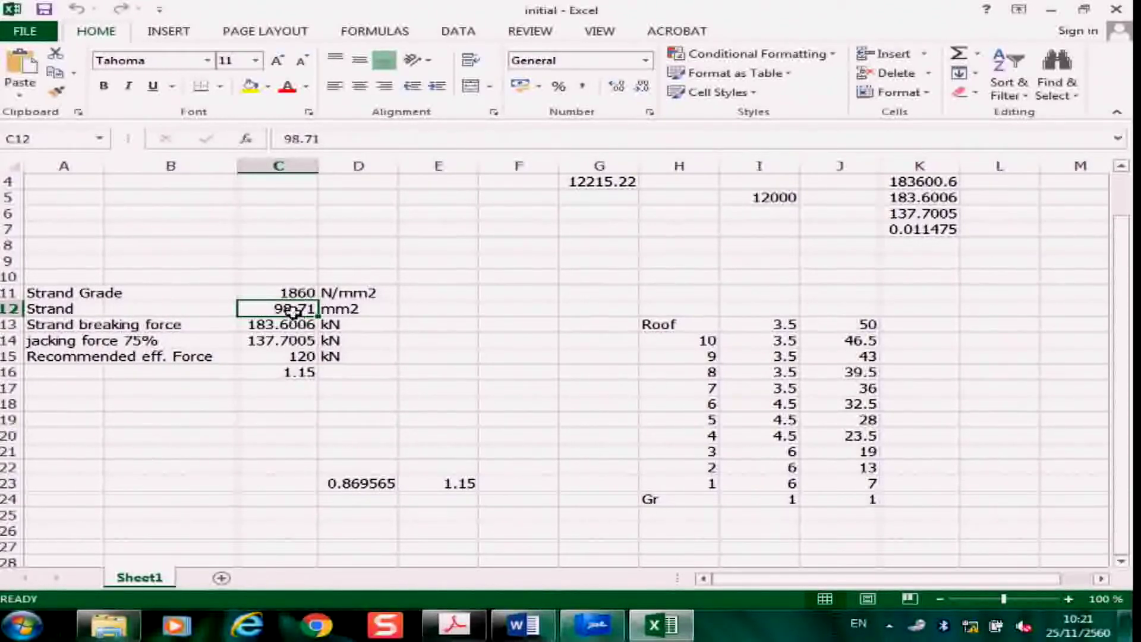
left_click(267, 323)
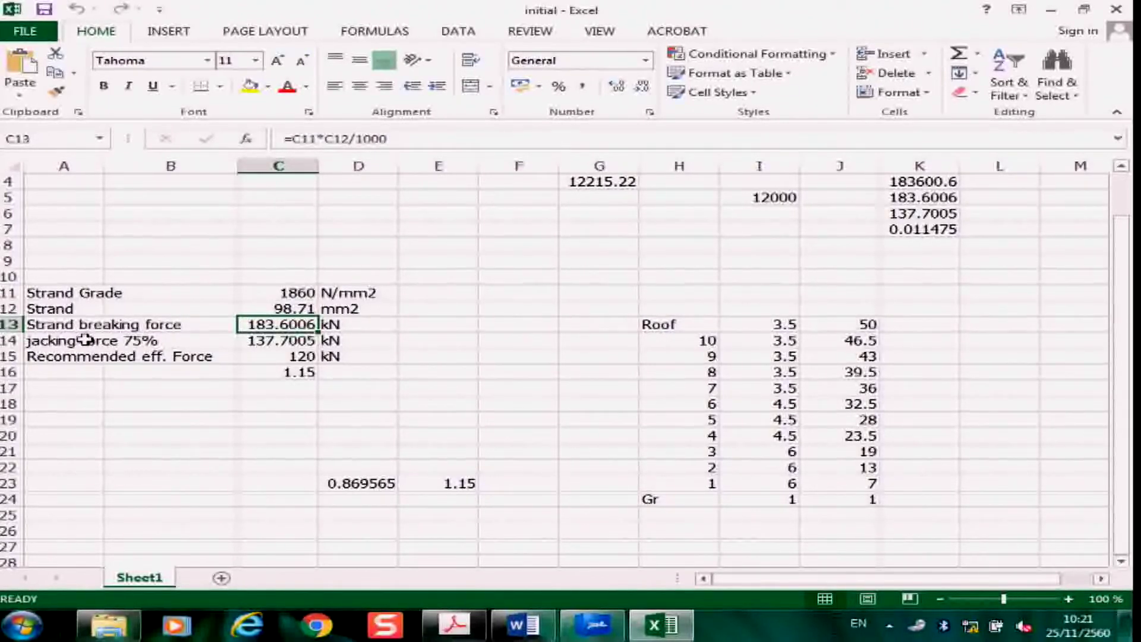
left_click(284, 340)
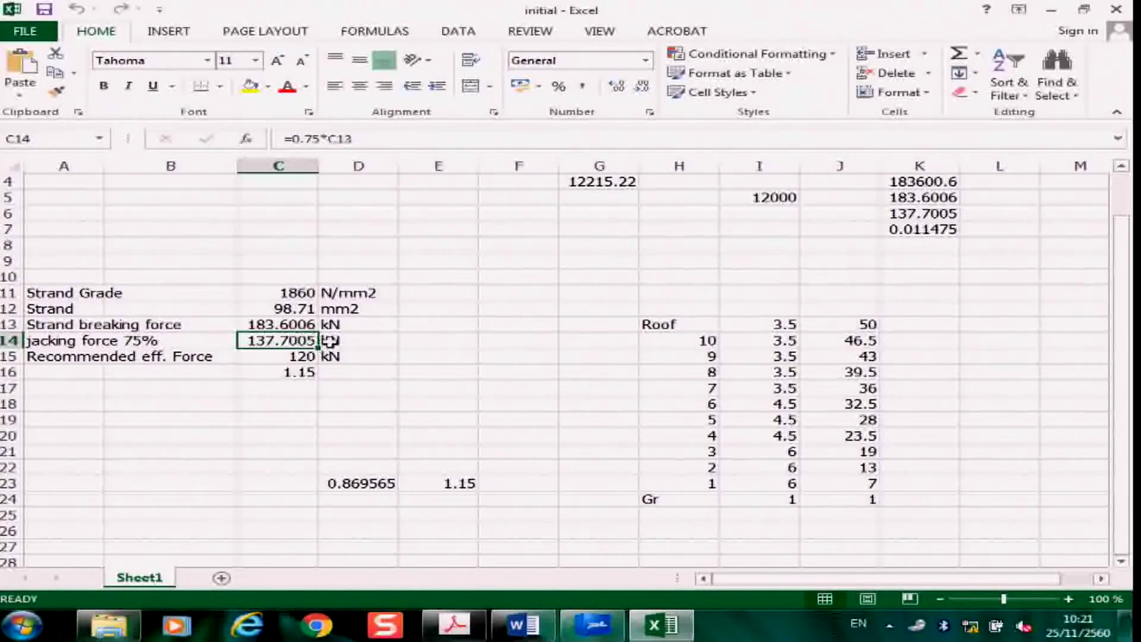
left_click(282, 357)
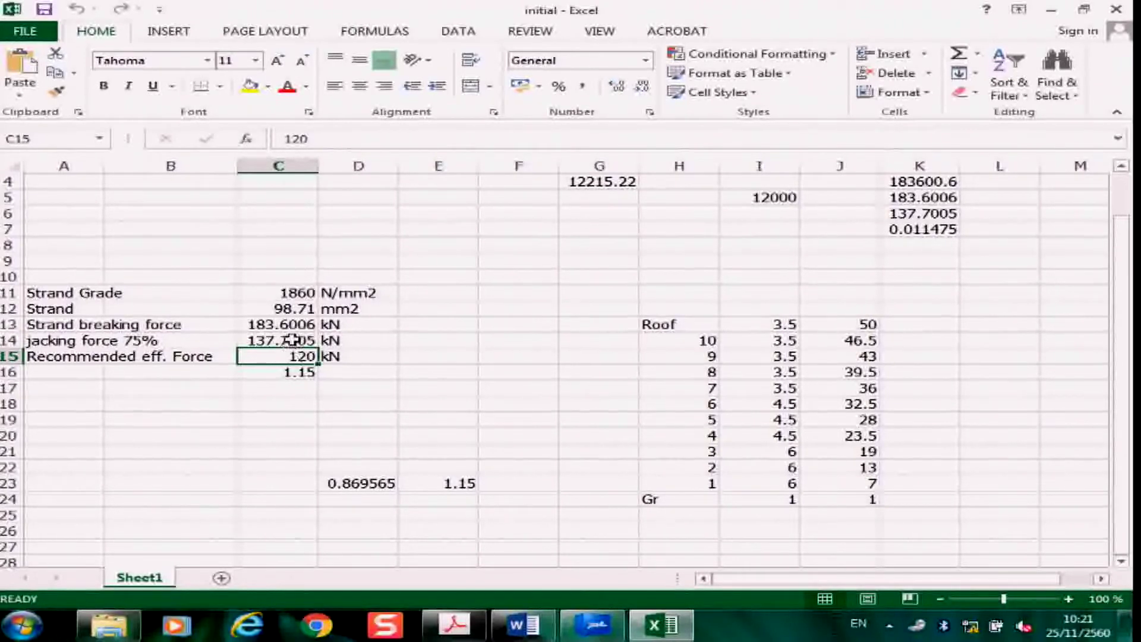
left_click(291, 343)
left_click(295, 352)
left_click(297, 373)
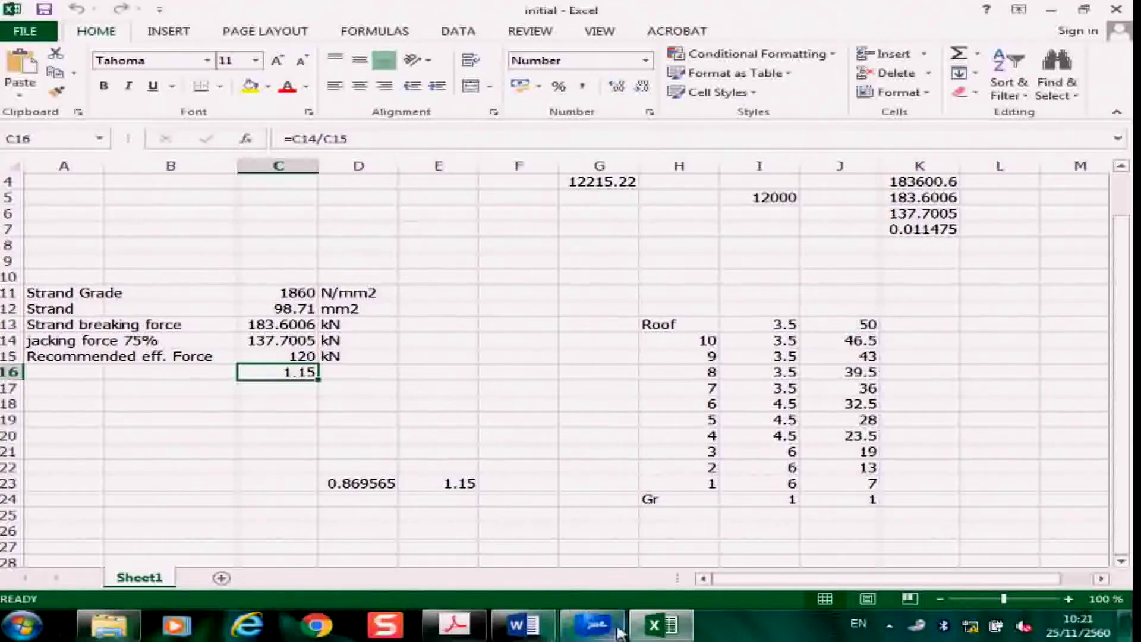
left_click(592, 623)
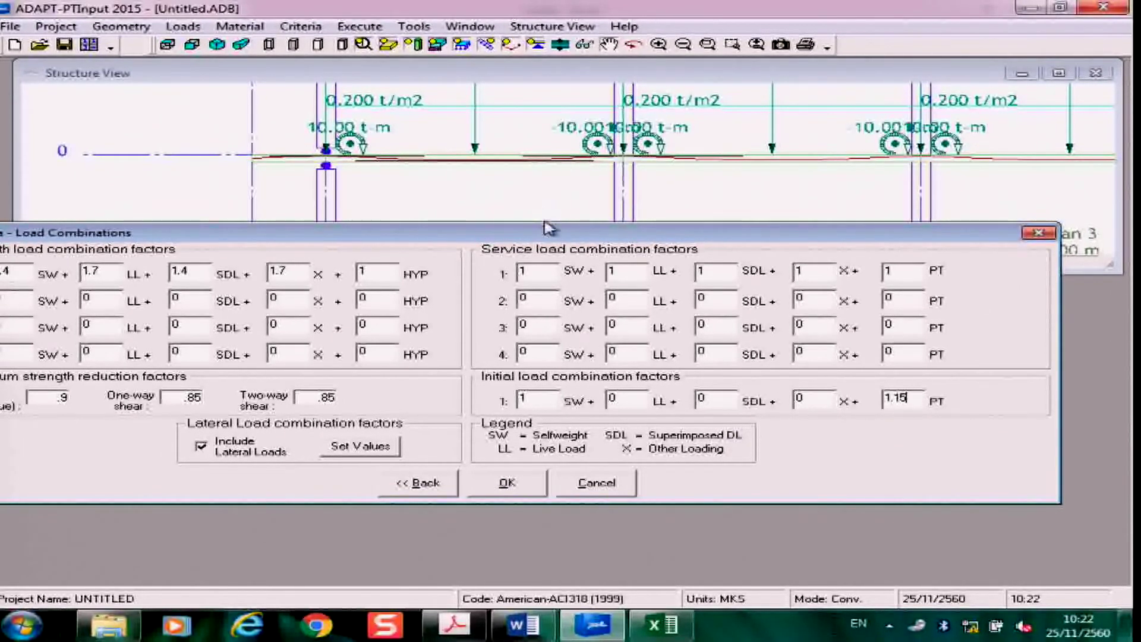
Step: Accept the strength, service and initial load combination factors of the design criteria
left_click_drag(566, 236, 680, 220)
left_click(622, 476)
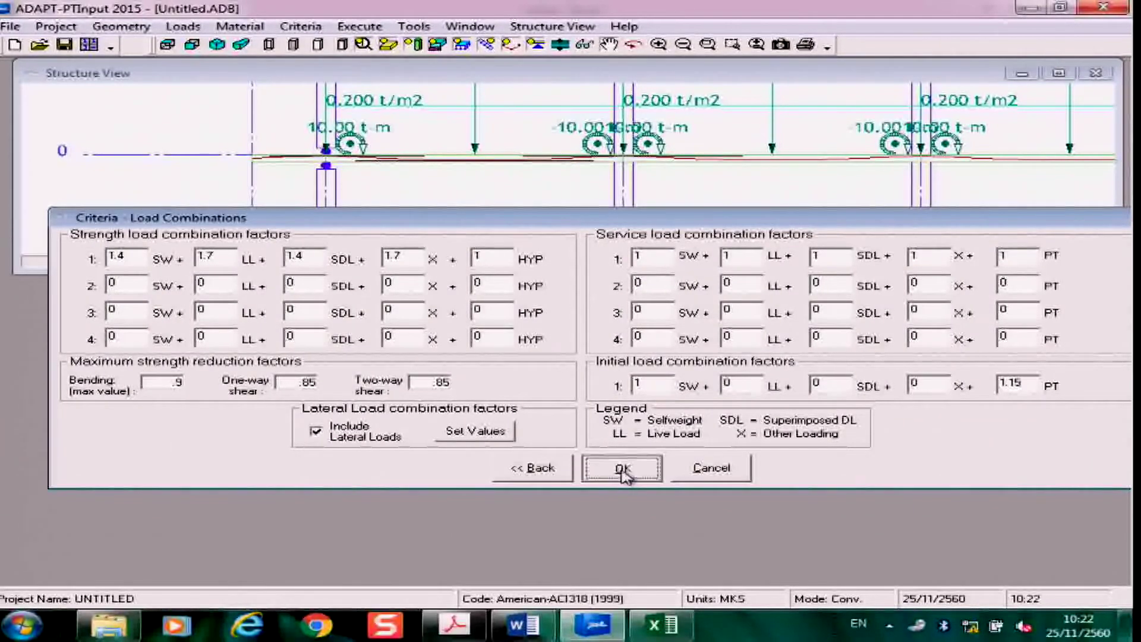
scroll(534, 202, "down", 3)
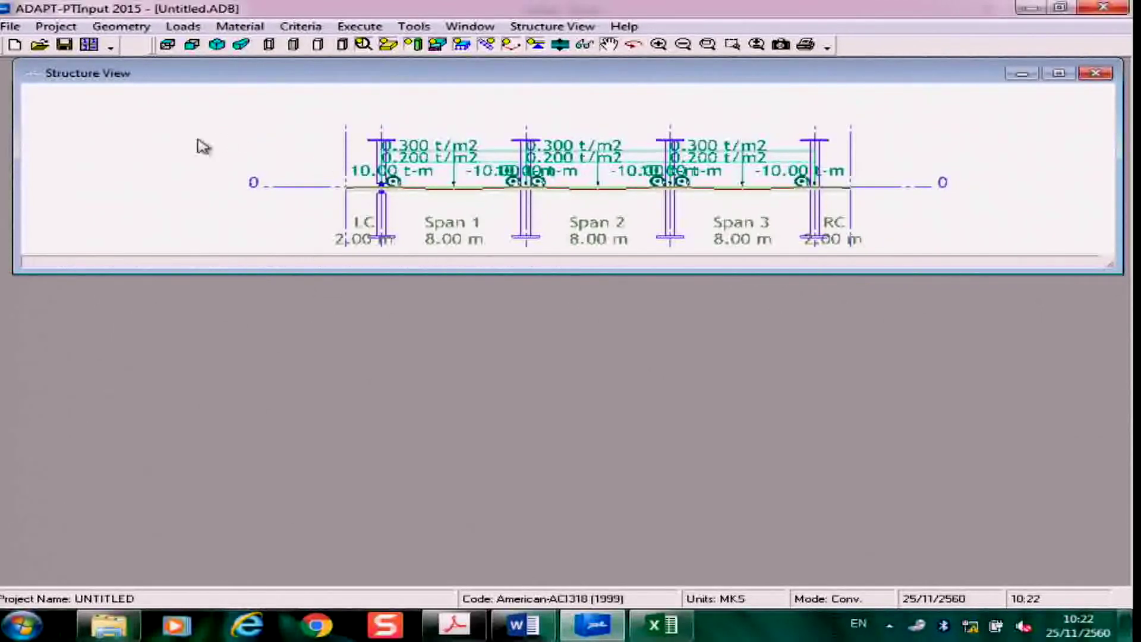
left_click_drag(395, 73, 384, 87)
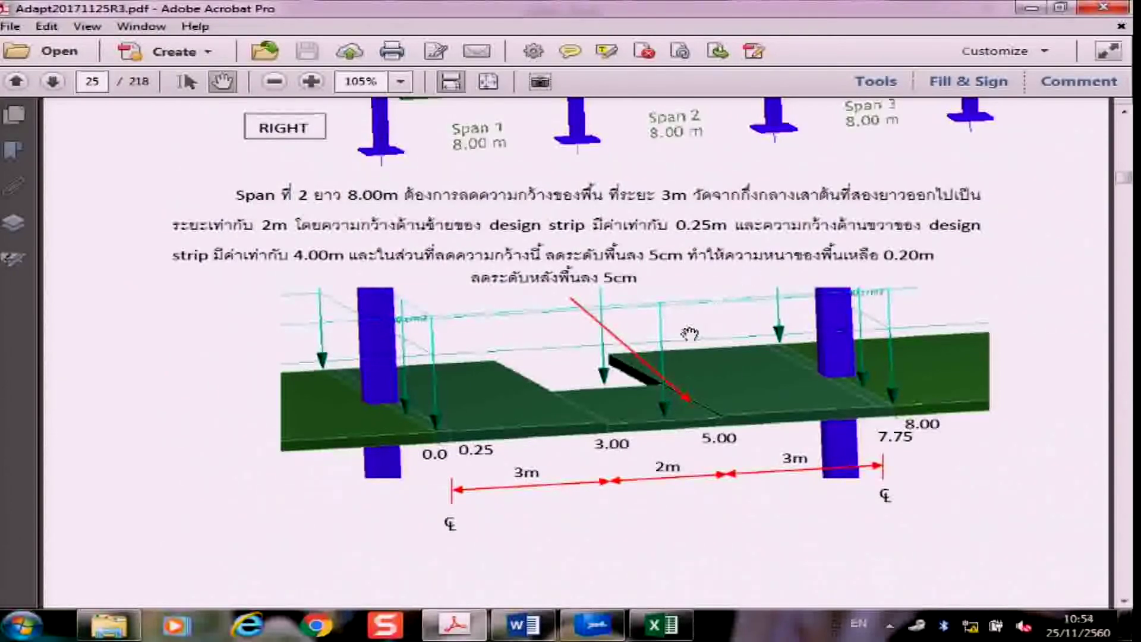
Step: Return to ADAPT-PTInput and start a new project, choosing to save the changed data of the current one
left_click(594, 624)
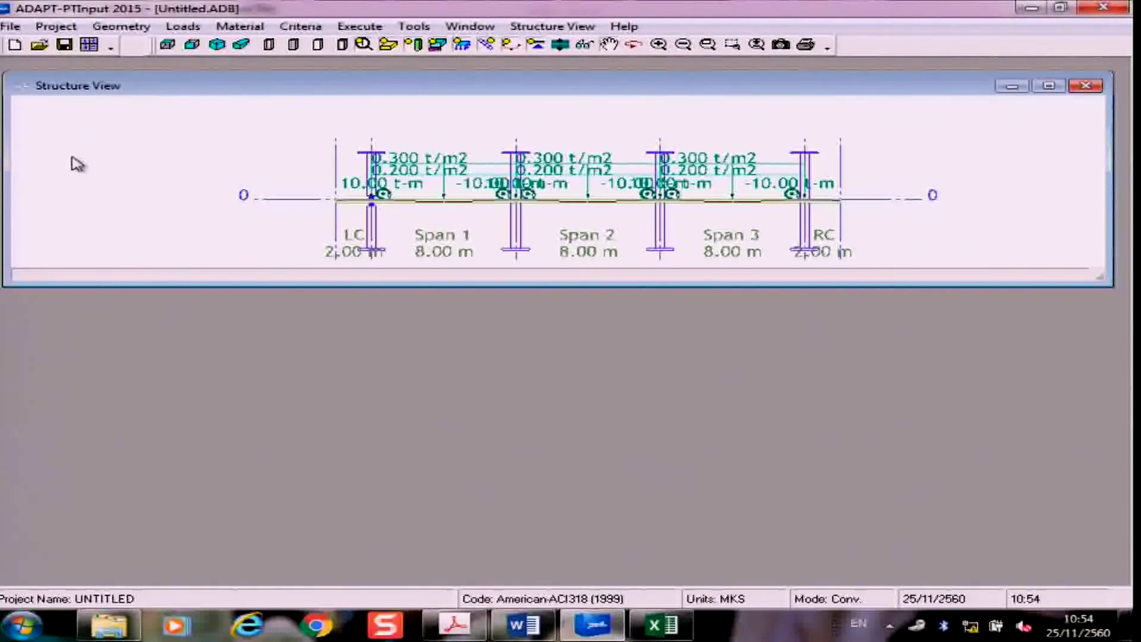
left_click(12, 26)
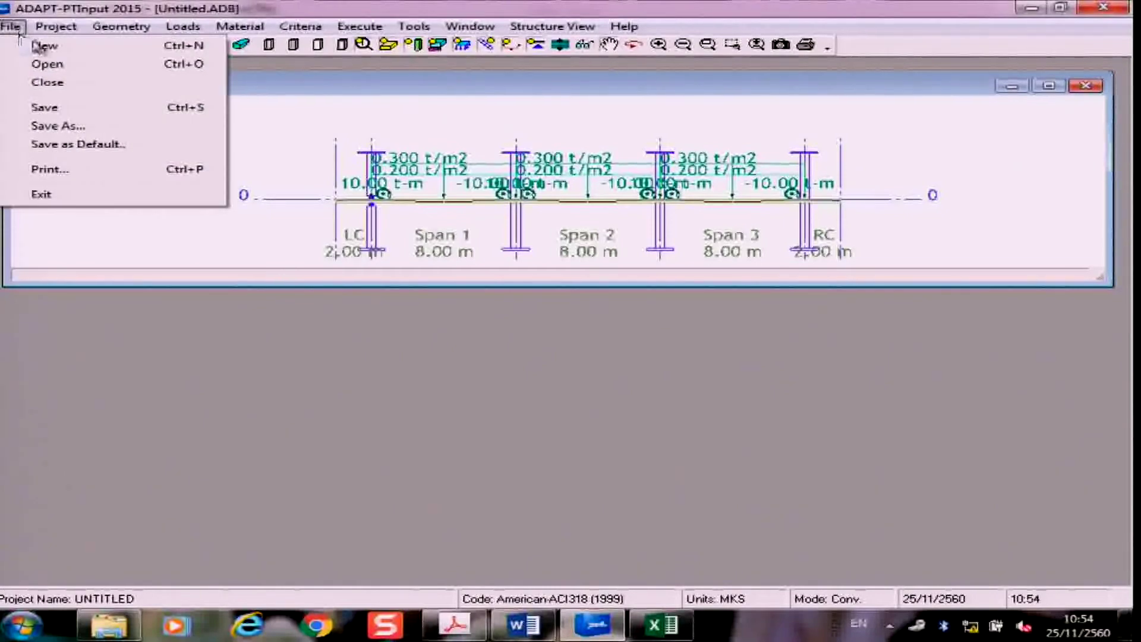
left_click(43, 45)
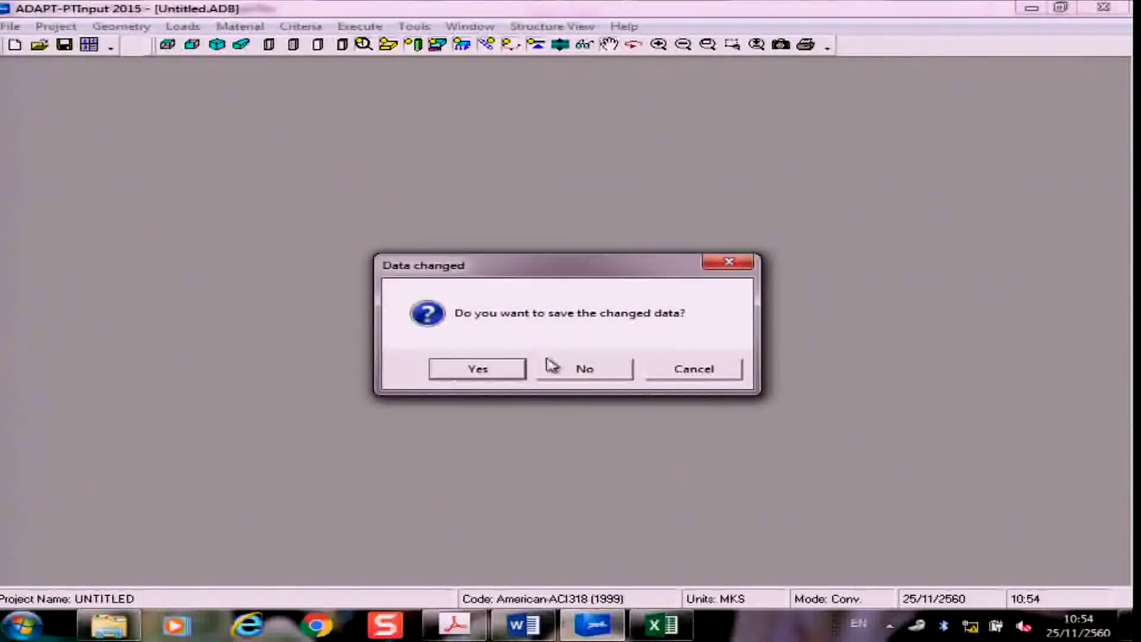
left_click(507, 372)
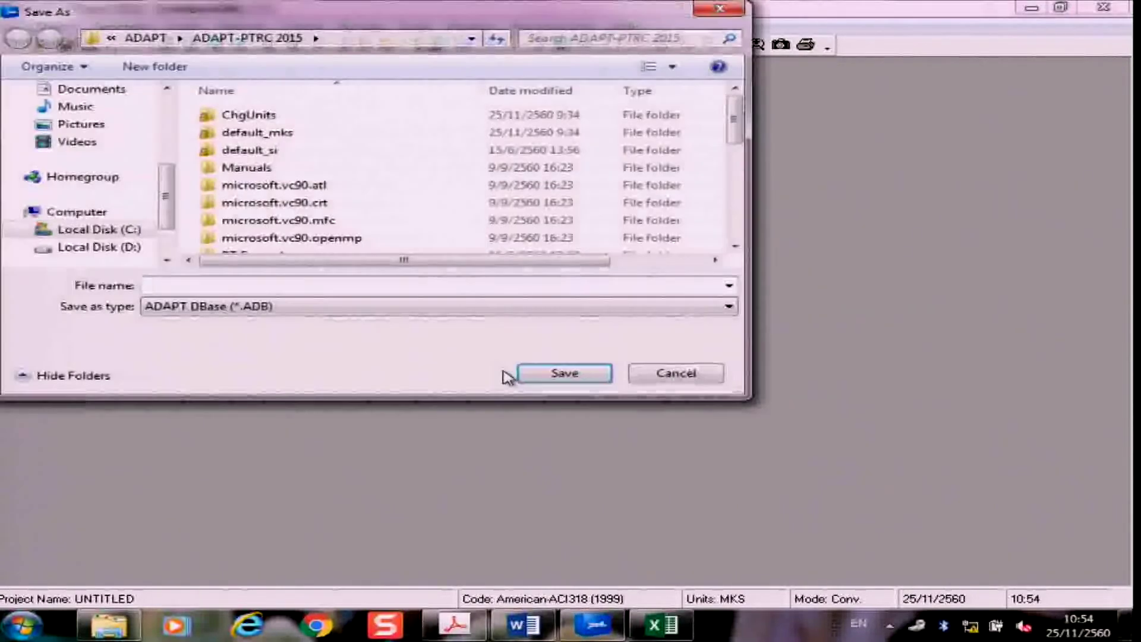
Step: Browse to the 20171125\Example folder under Data on Local Disk (D:) as the save location
scroll(171, 217, "down", 1)
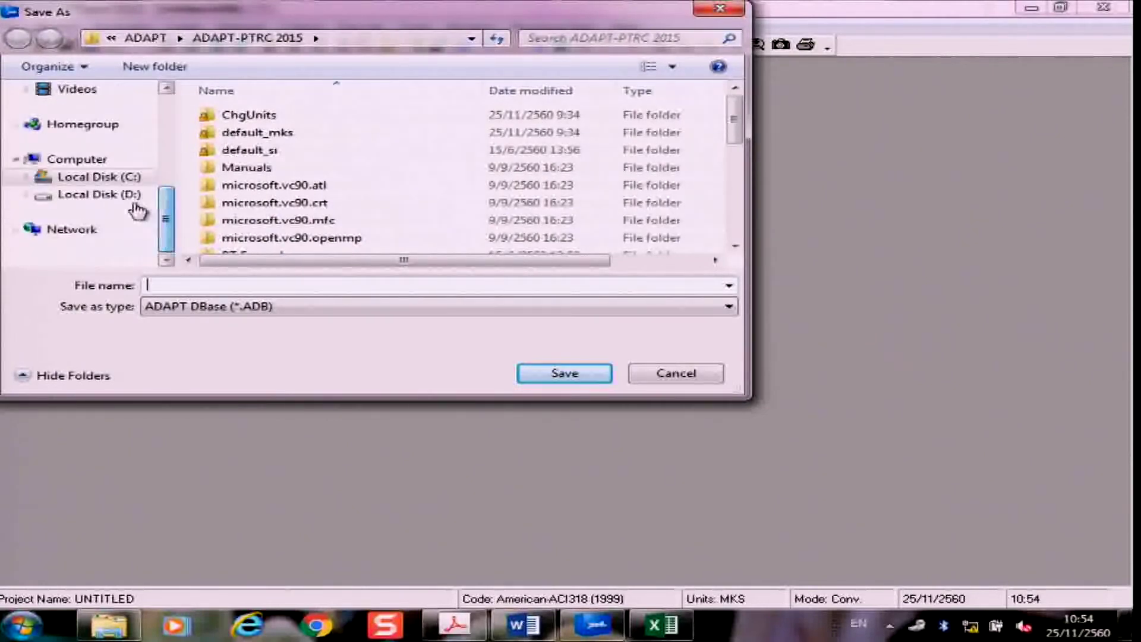
left_click(132, 196)
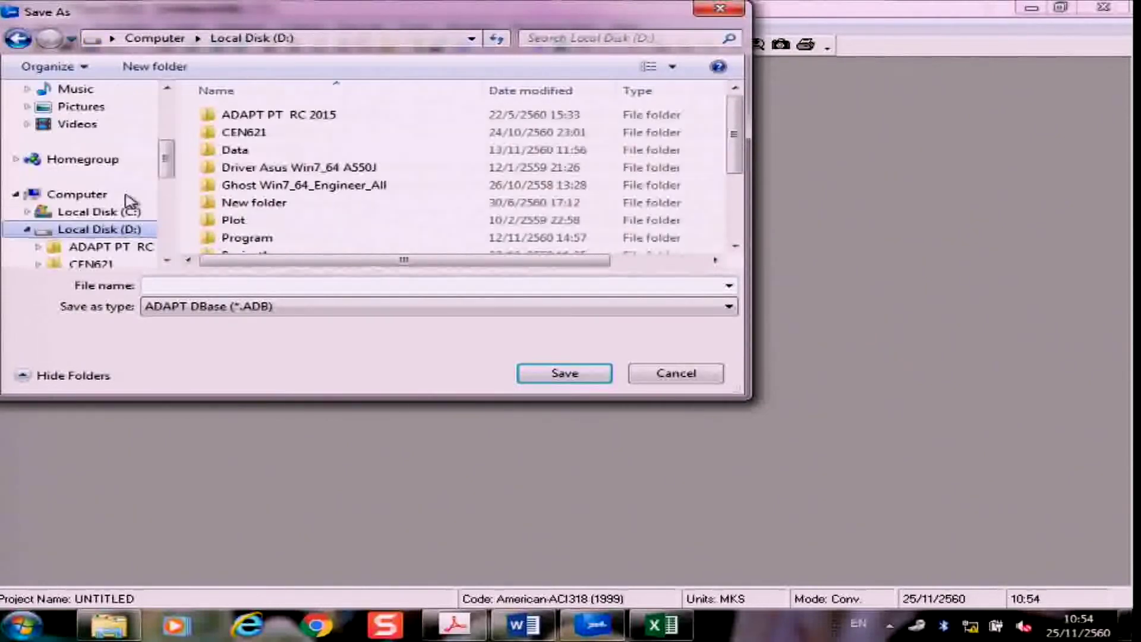
double_click(248, 153)
left_click(254, 166)
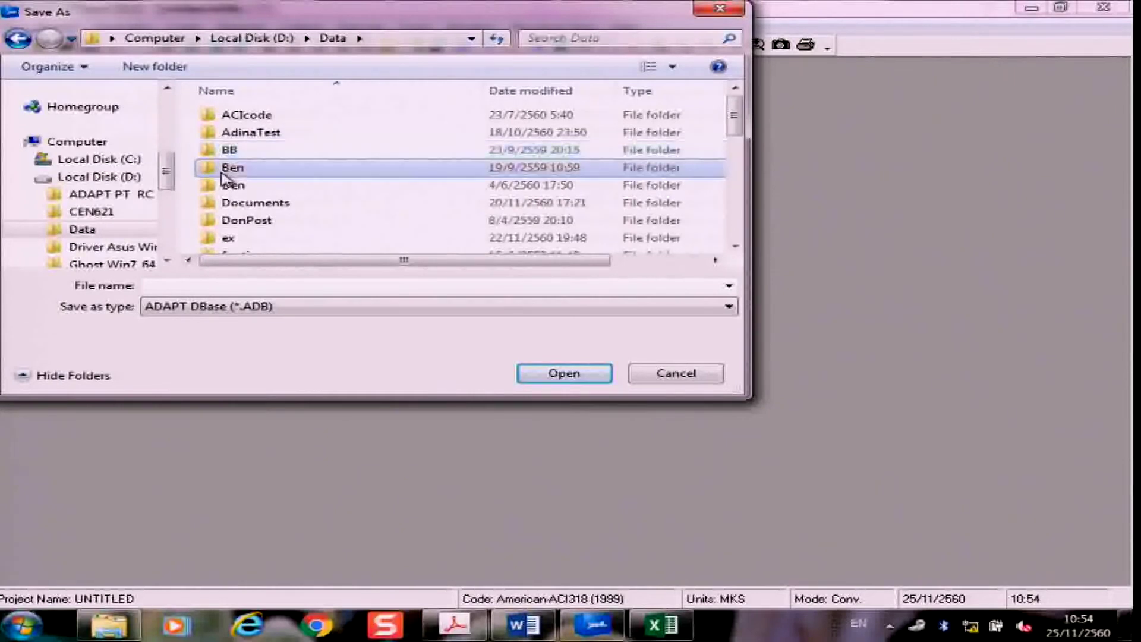
scroll(233, 178, "down", 5)
double_click(241, 209)
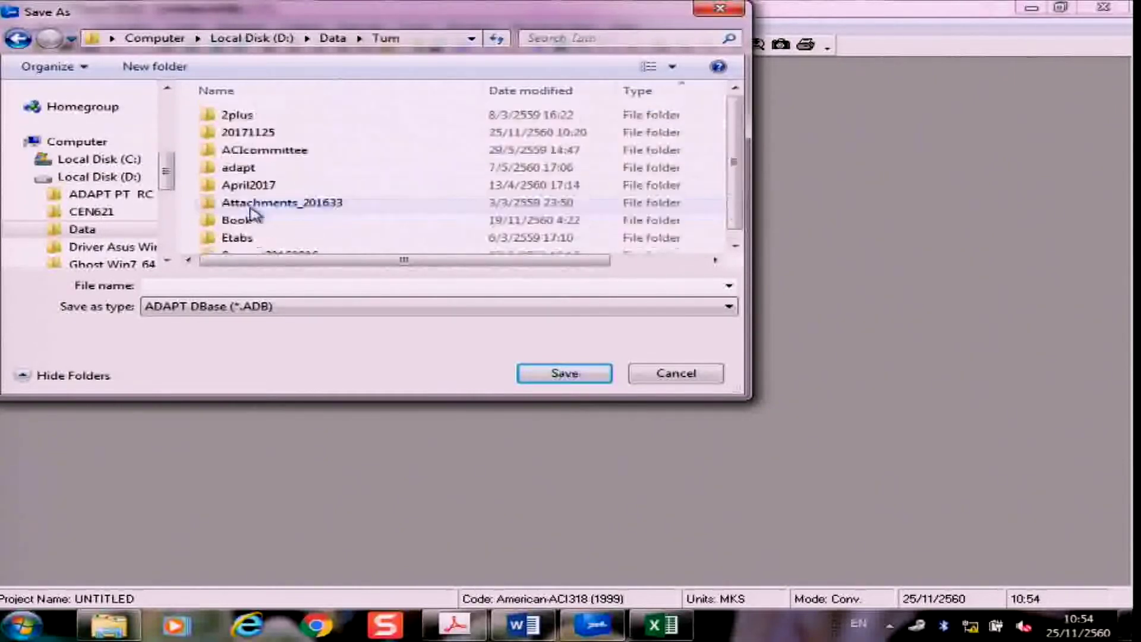
double_click(255, 127)
double_click(254, 132)
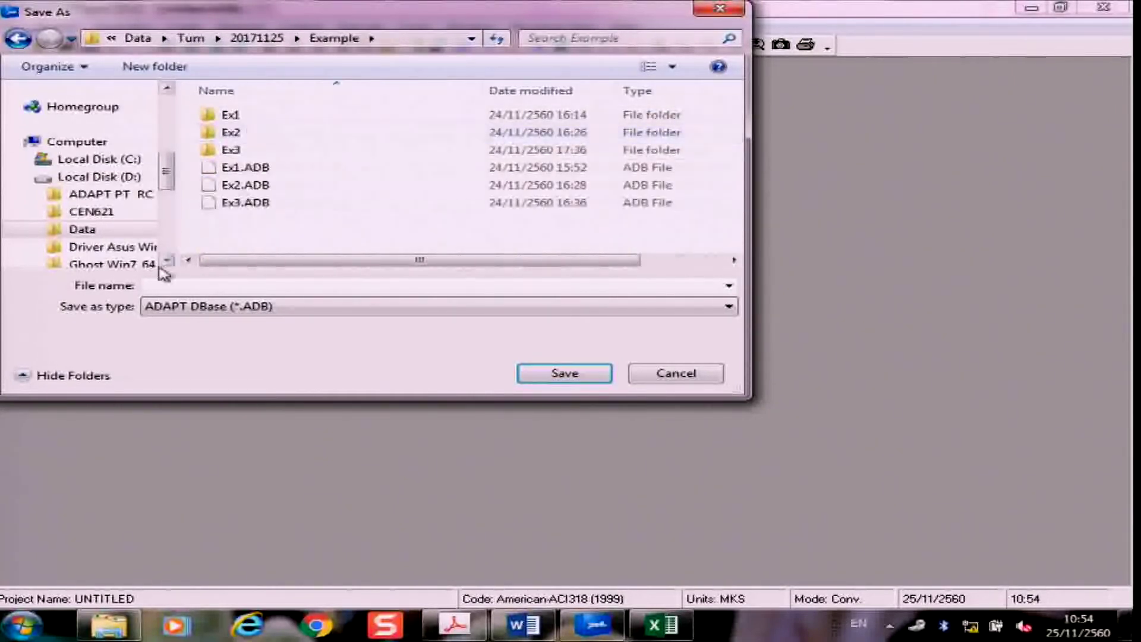
Step: Save the current project there as an ADAPT DBase file named ext1
left_click(168, 285)
type("e")
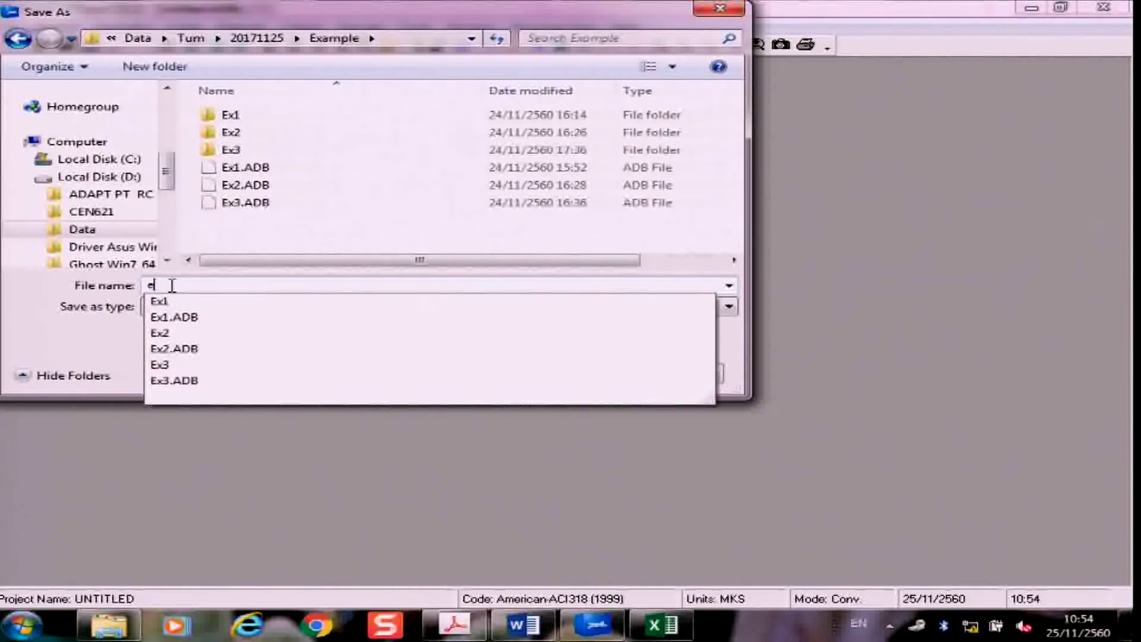
type("xt1")
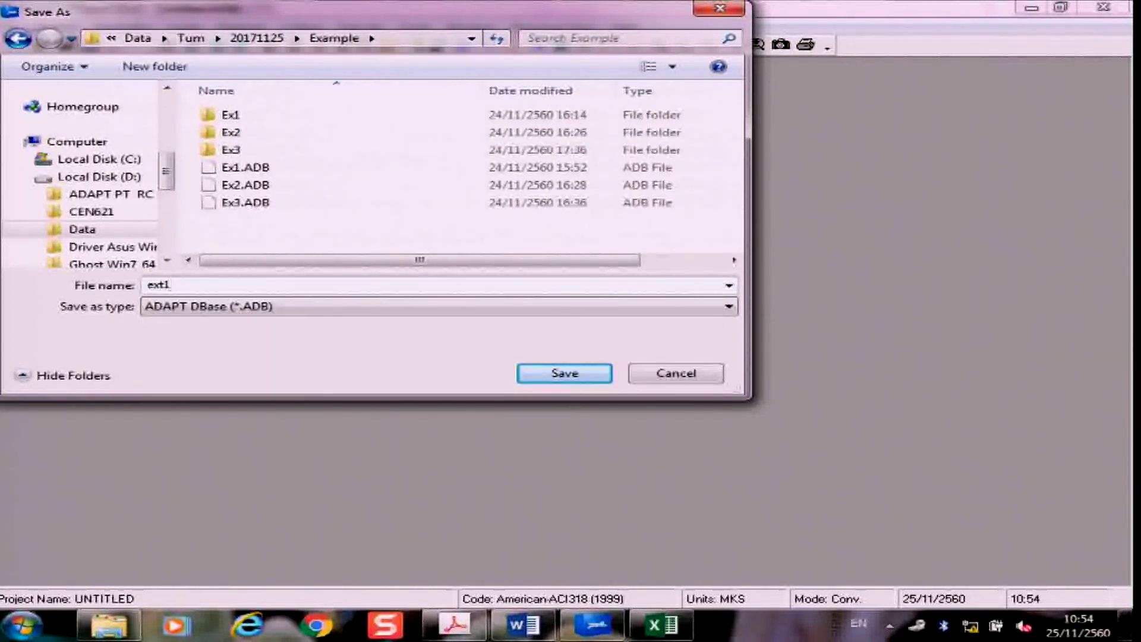
key("Return")
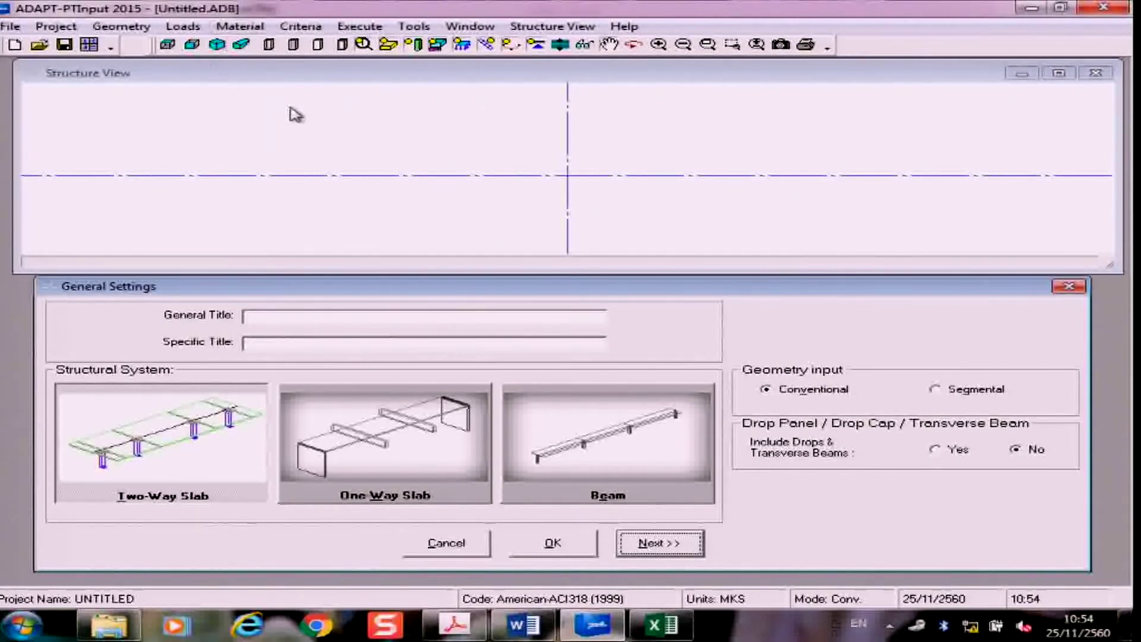
Step: Set the new project's general title to Project1 and its specific title to Floor 2 Line 1
left_click(148, 450)
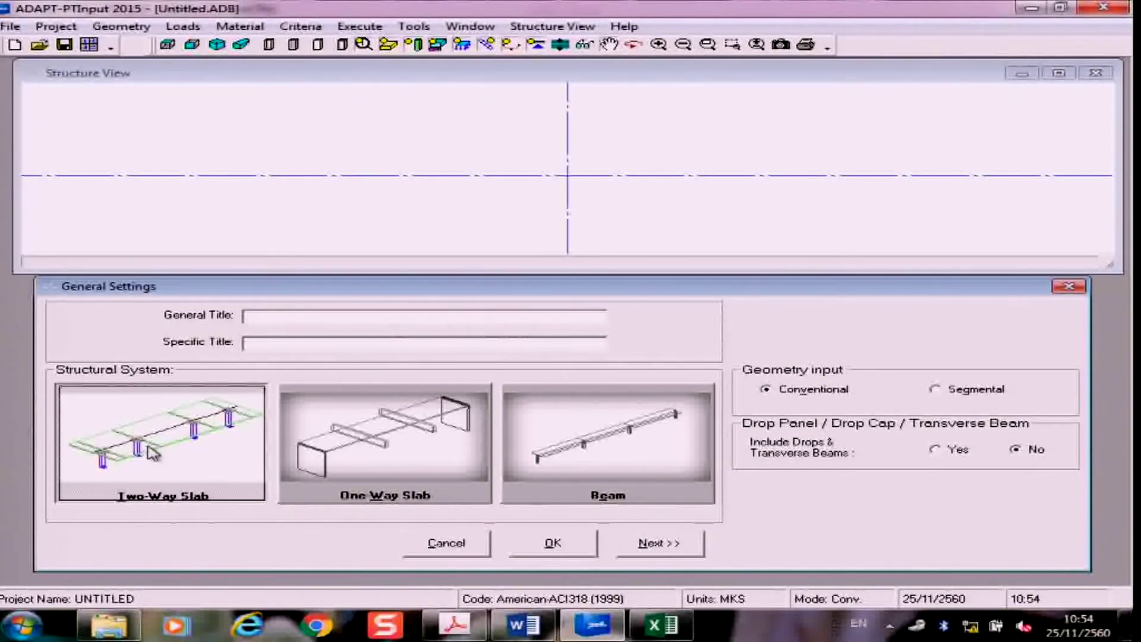
left_click(339, 315)
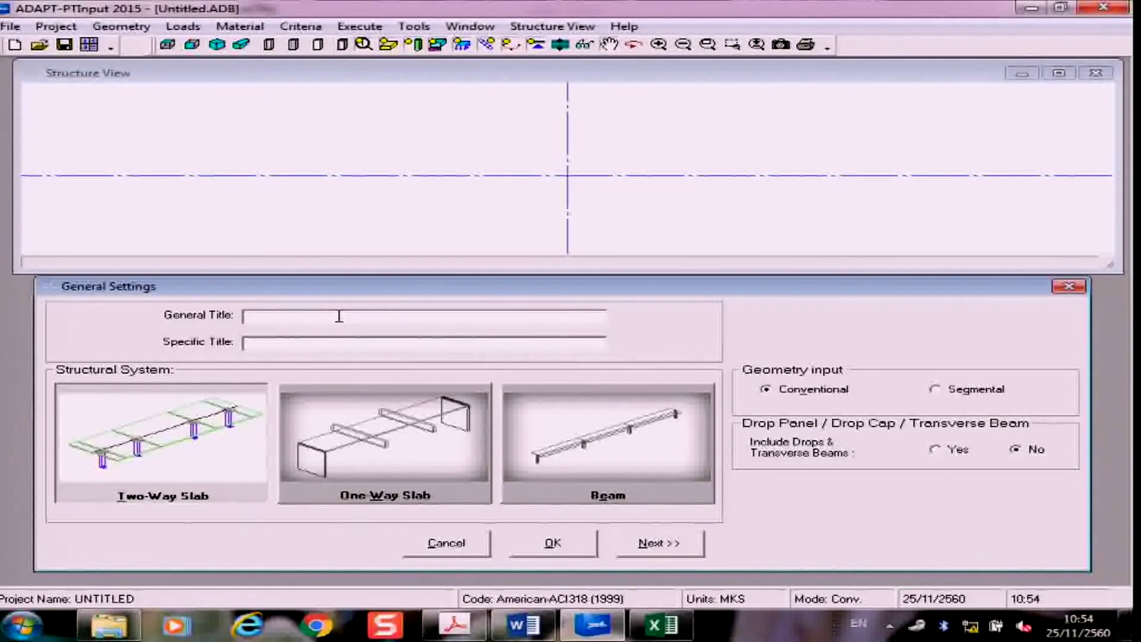
type("project1")
left_click(333, 346)
type("P")
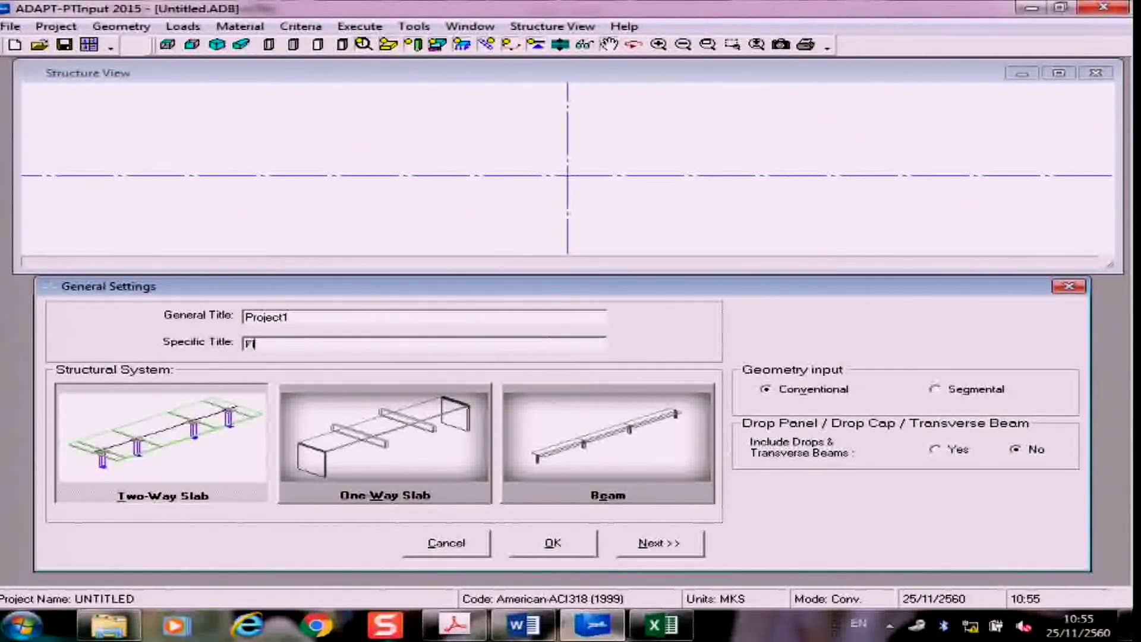
type("loor 2 Line 1")
Step: Select the Two-Way Slab structural system with Segmental geometry input and proceed to the design code criteria
left_click(160, 460)
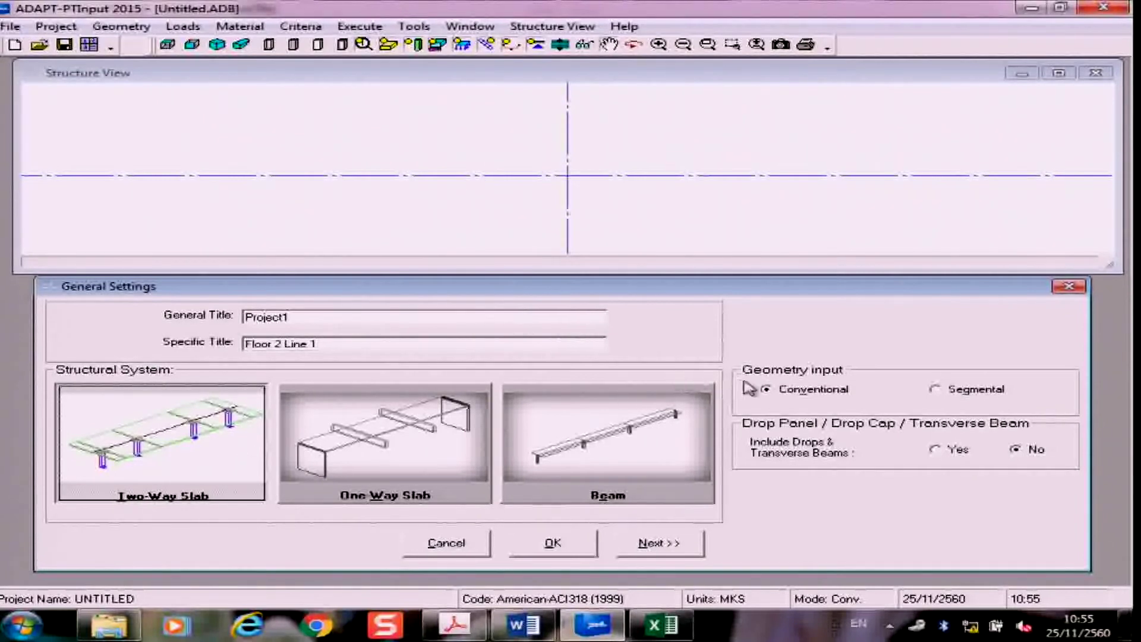
left_click(953, 392)
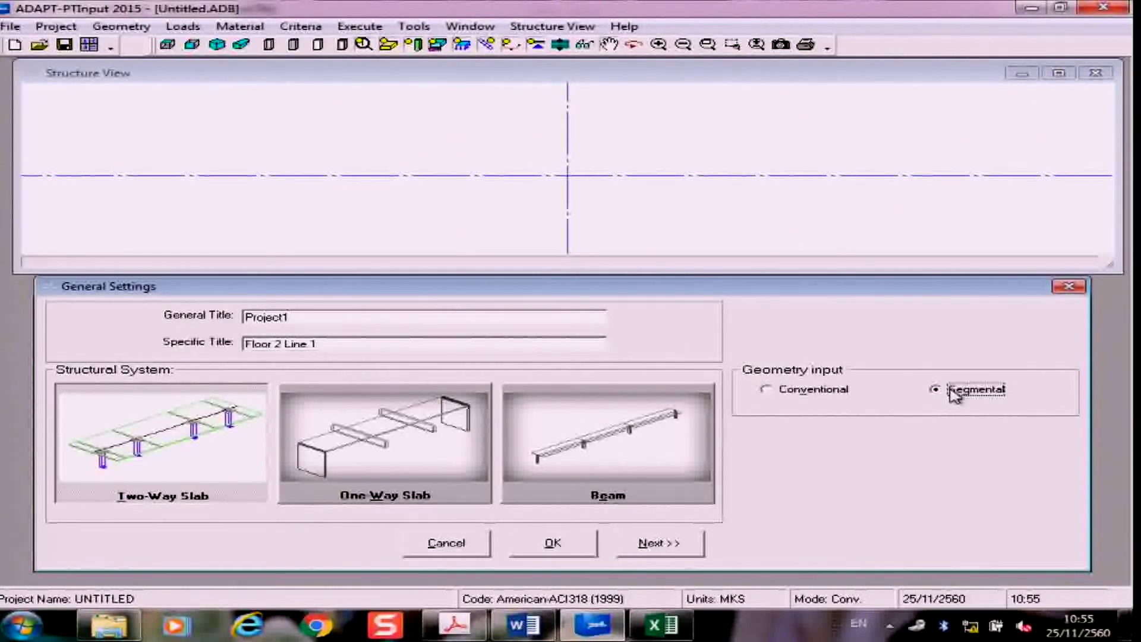
left_click(686, 543)
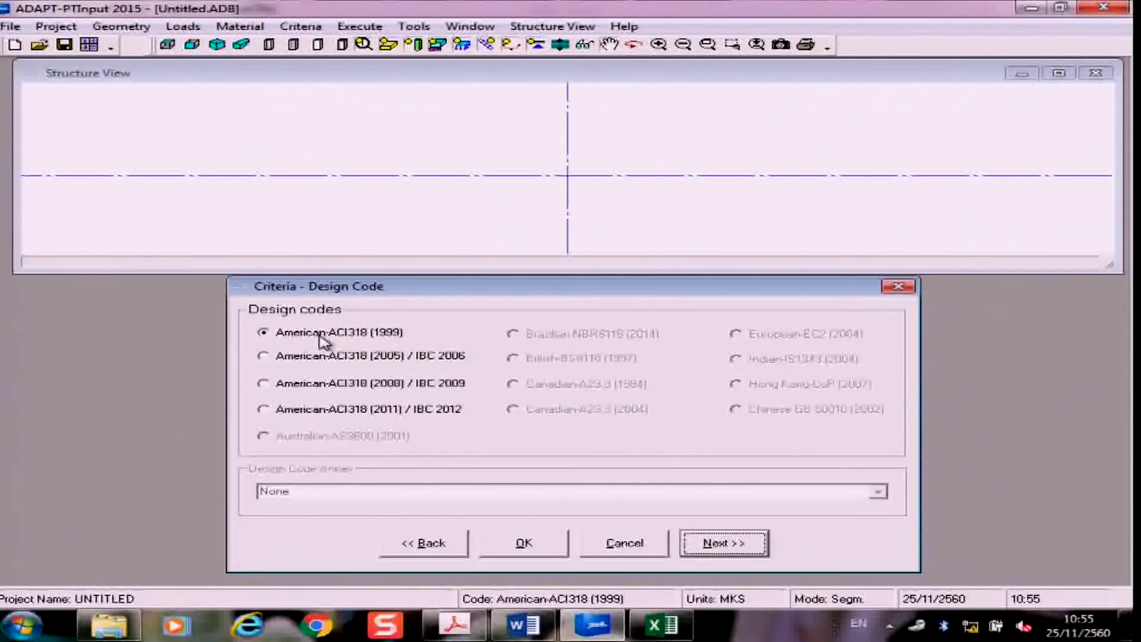
Step: Keep the American-ACI318 (1999) design code, accept the default design settings and proceed to the span geometry
left_click(742, 545)
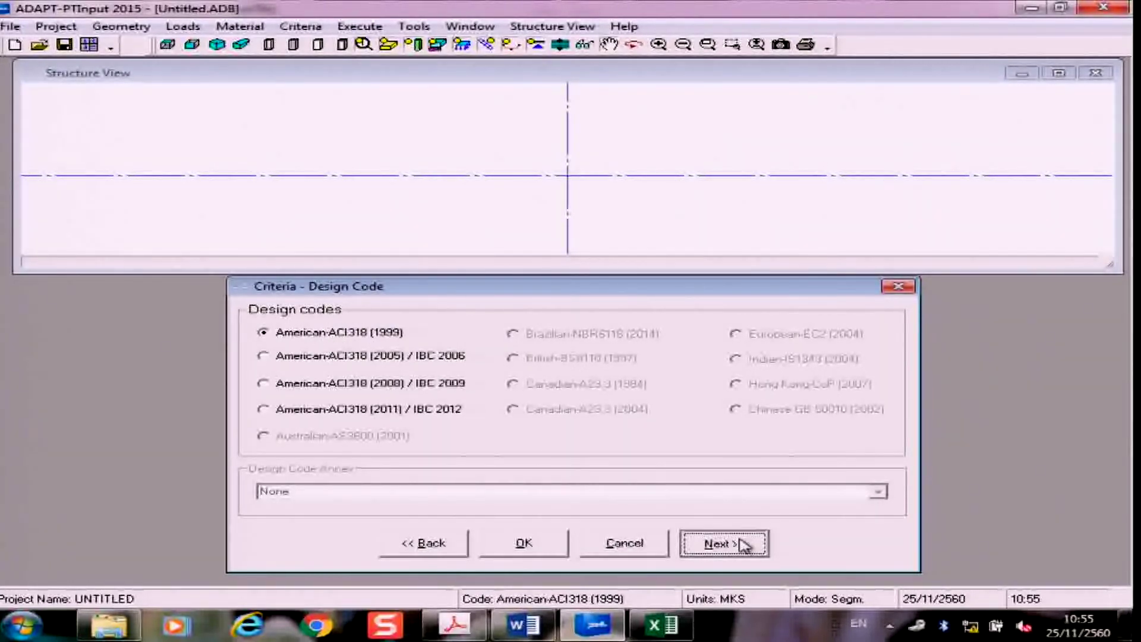
left_click_drag(686, 283, 689, 179)
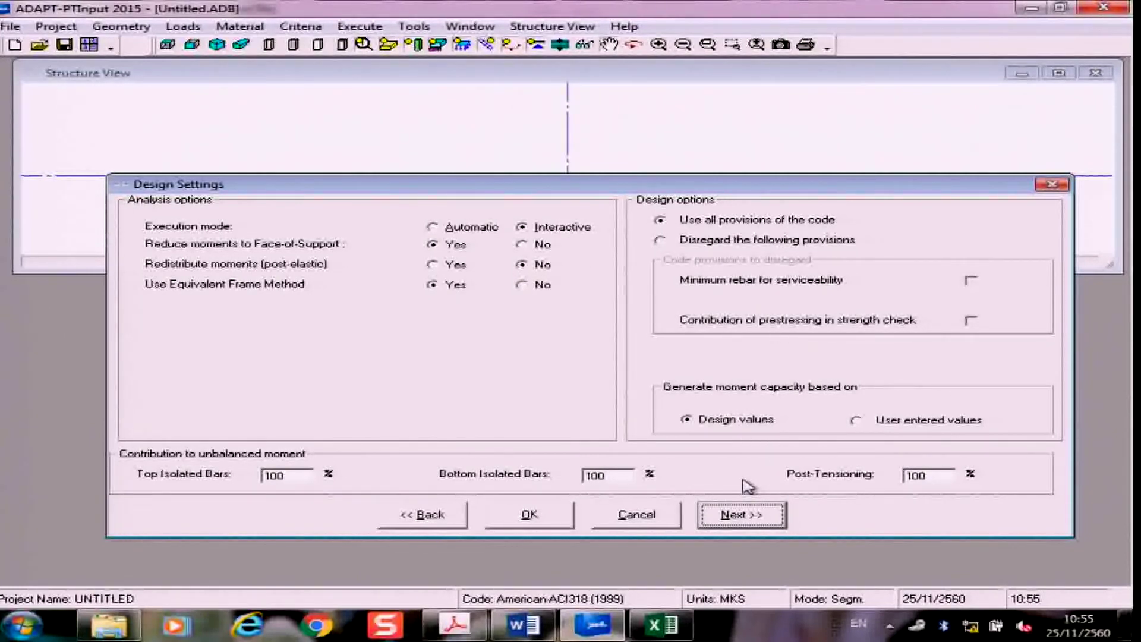
left_click(776, 524)
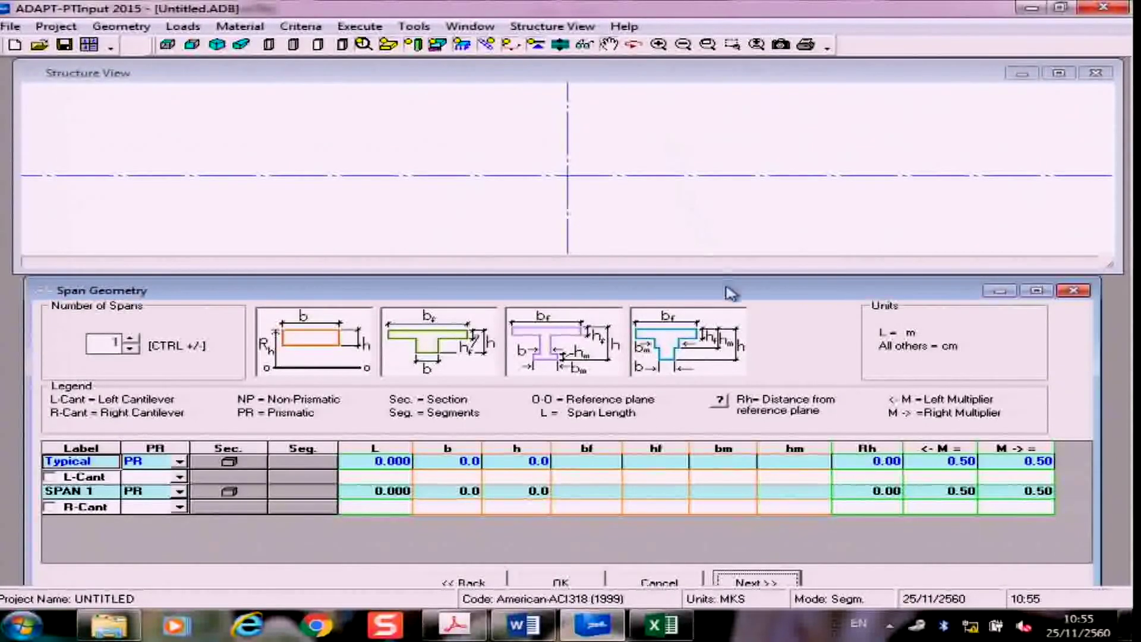
Step: Set the number of spans to 3 and the typical span length L to 8 m
left_click_drag(730, 292, 747, 165)
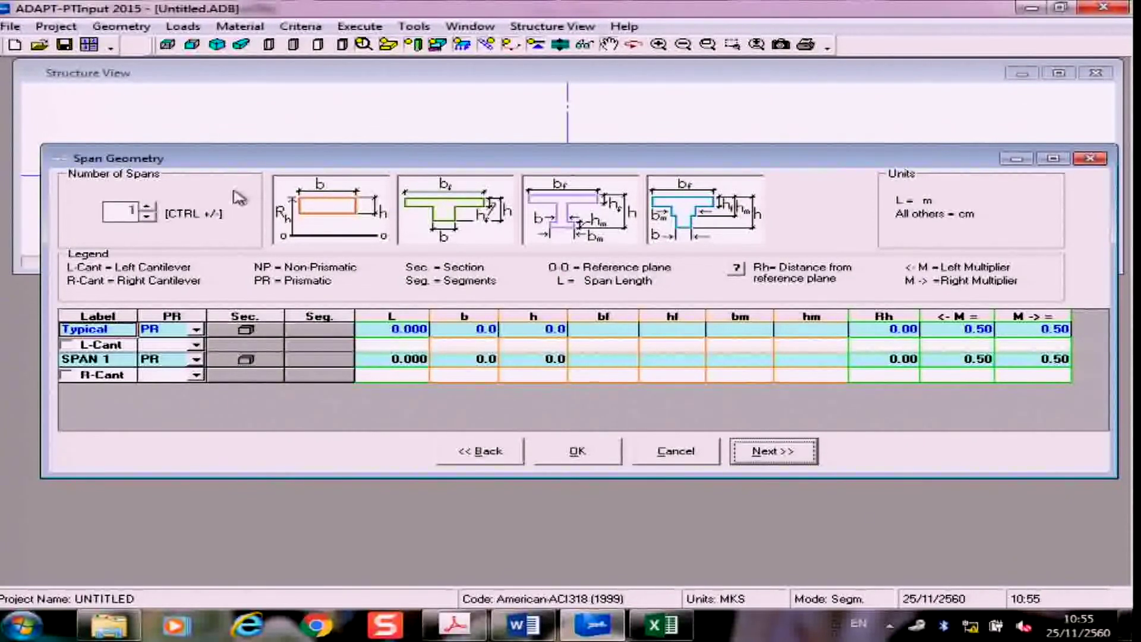
left_click(147, 206)
left_click(147, 206)
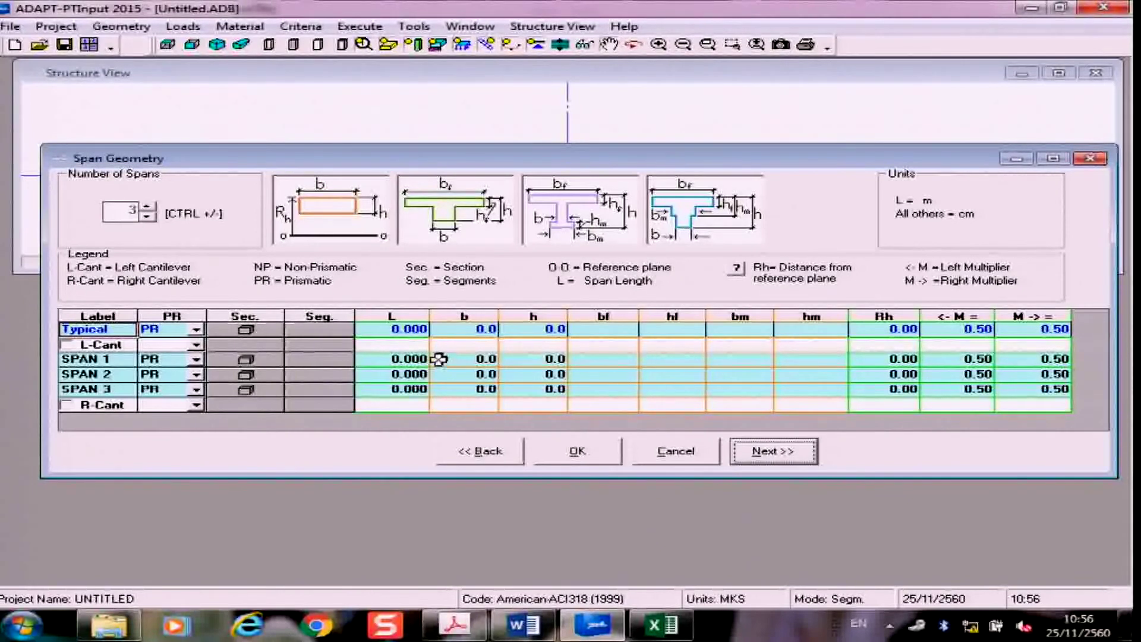
left_click(412, 328)
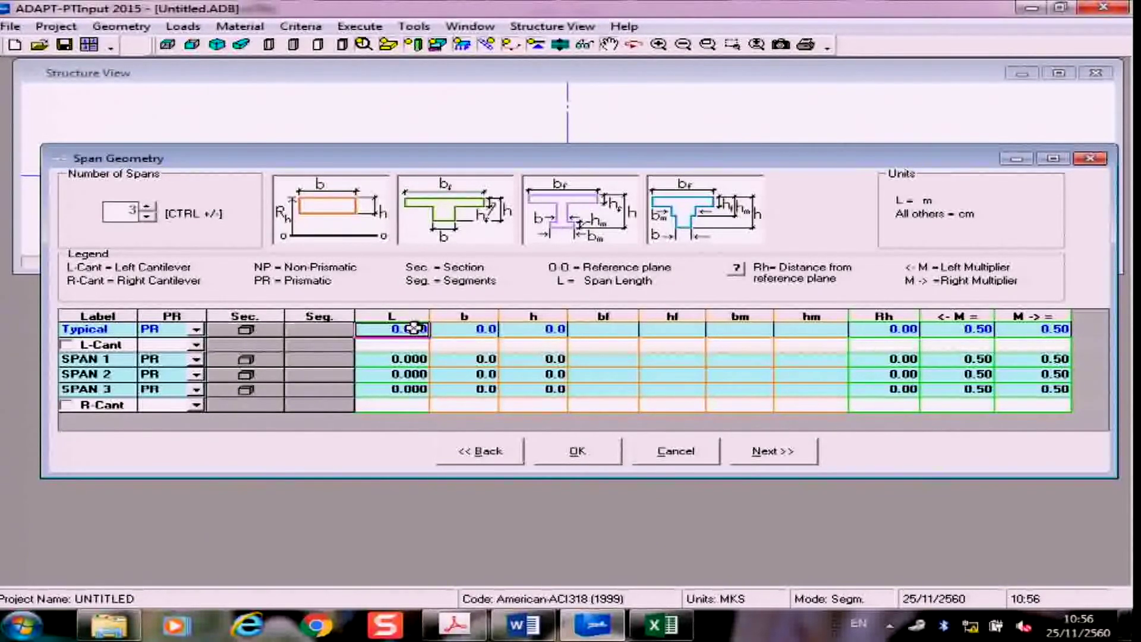
type("8")
key("Return")
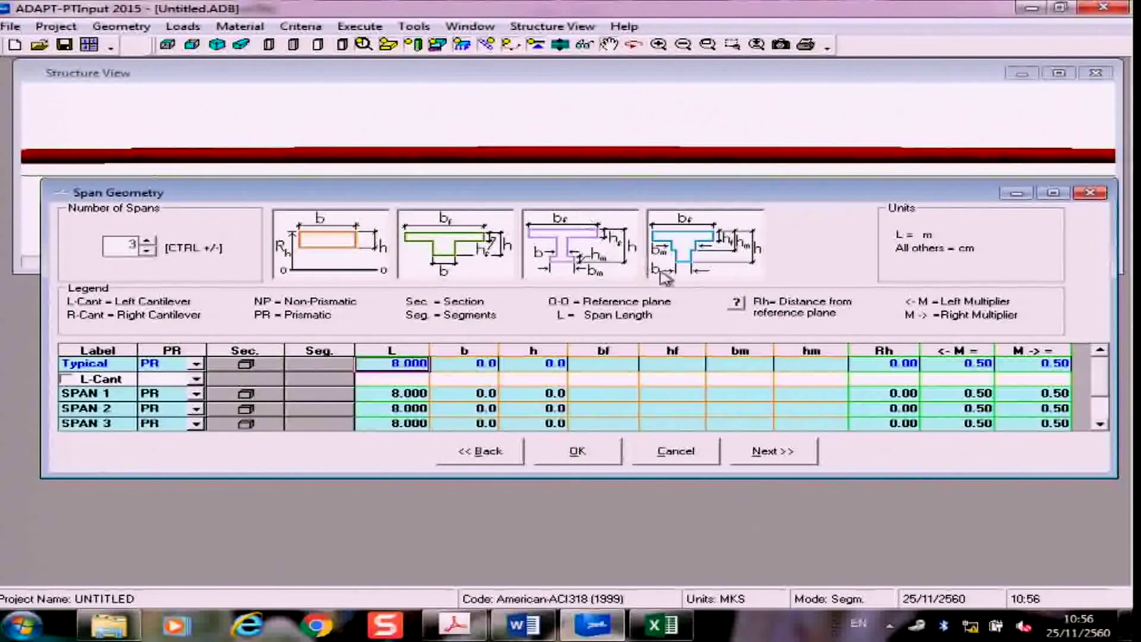
Step: Set the typical section's width b to 100 cm and depth h to 25 cm for all spans
left_click_drag(687, 478, 687, 541)
left_click(483, 363)
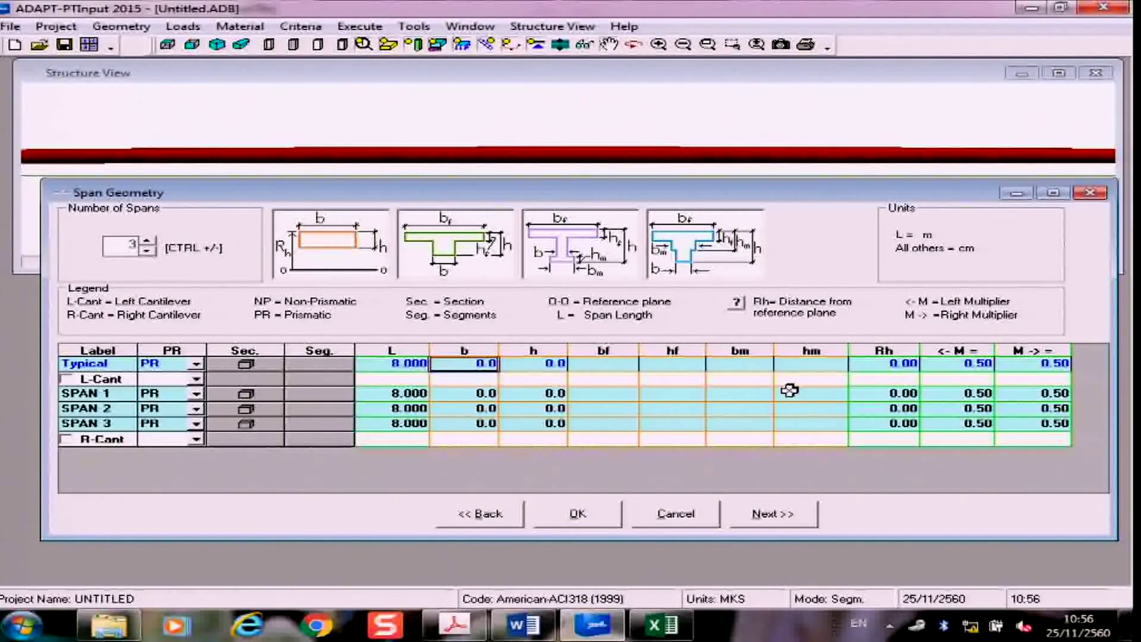
type("1")
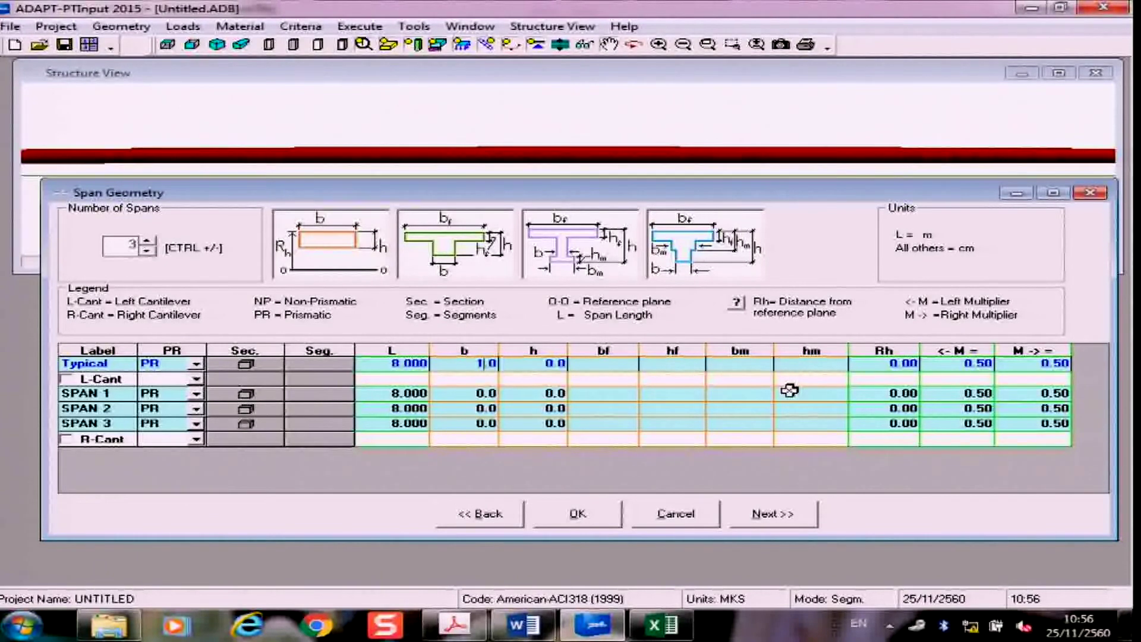
type("00")
key("Return")
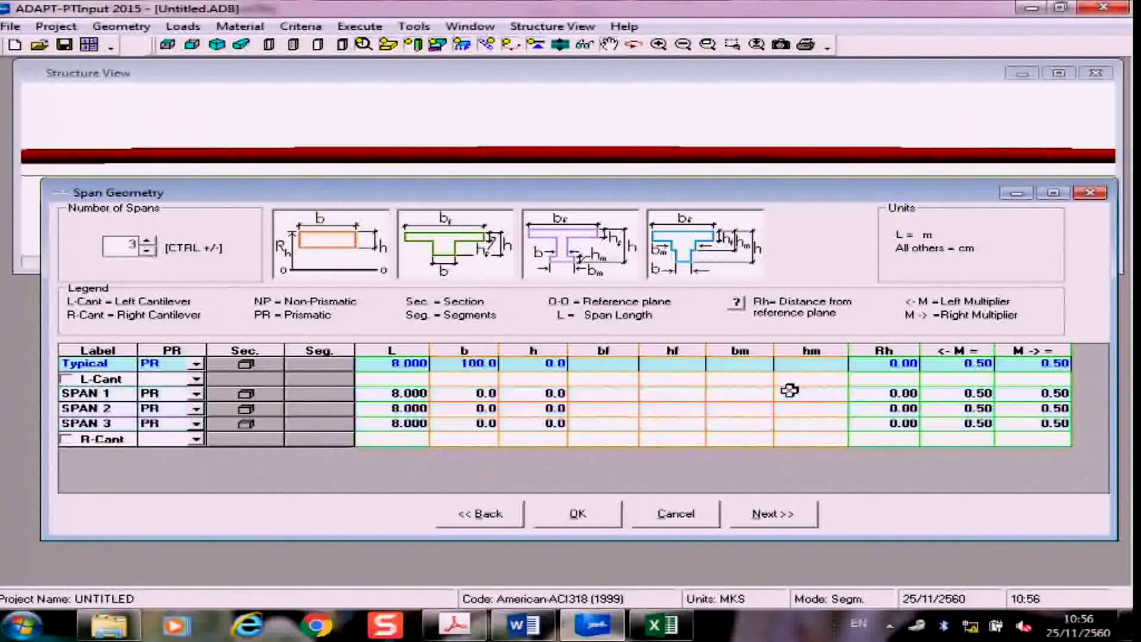
left_click(555, 360)
type("25")
key("Return")
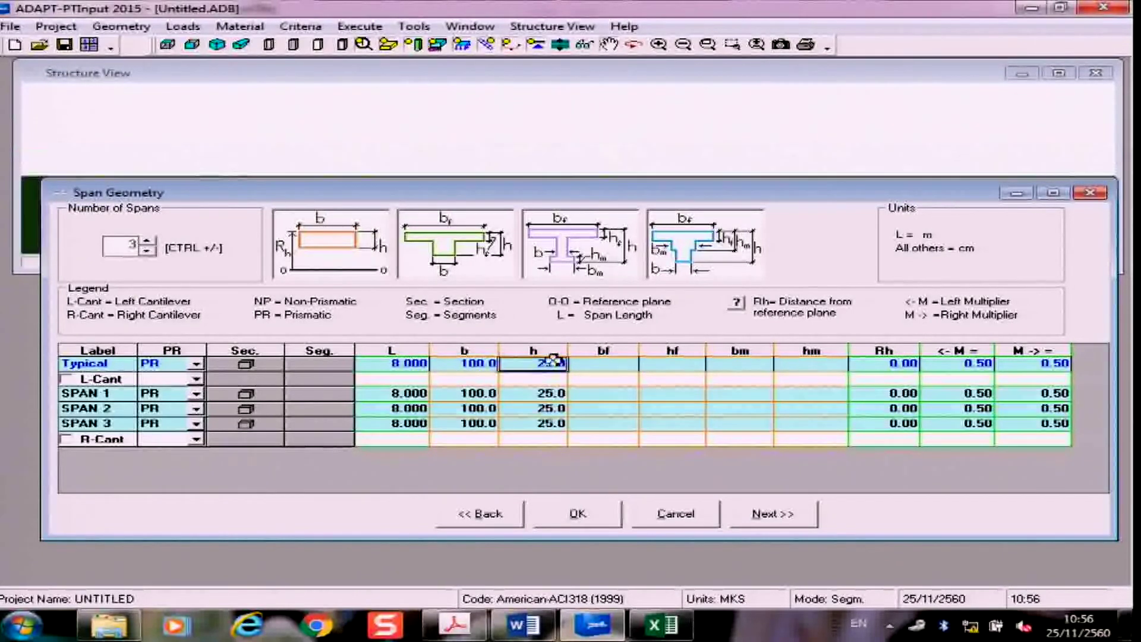
Step: Set the typical distance from the reference plane, Rh, to 25 cm for all spans
left_click(884, 364)
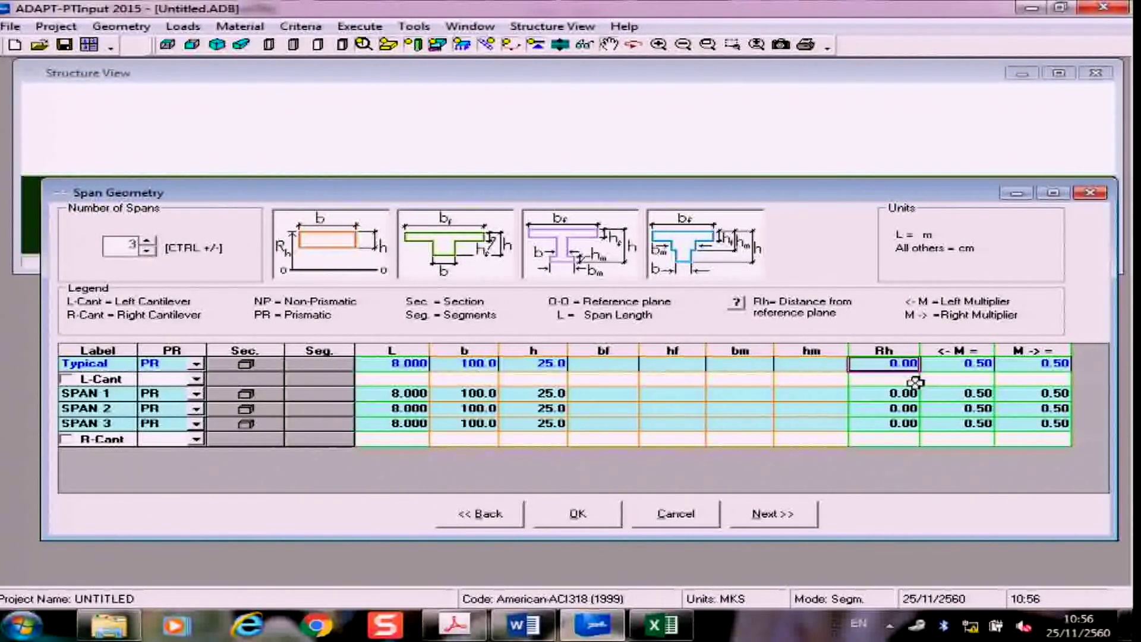
type("25")
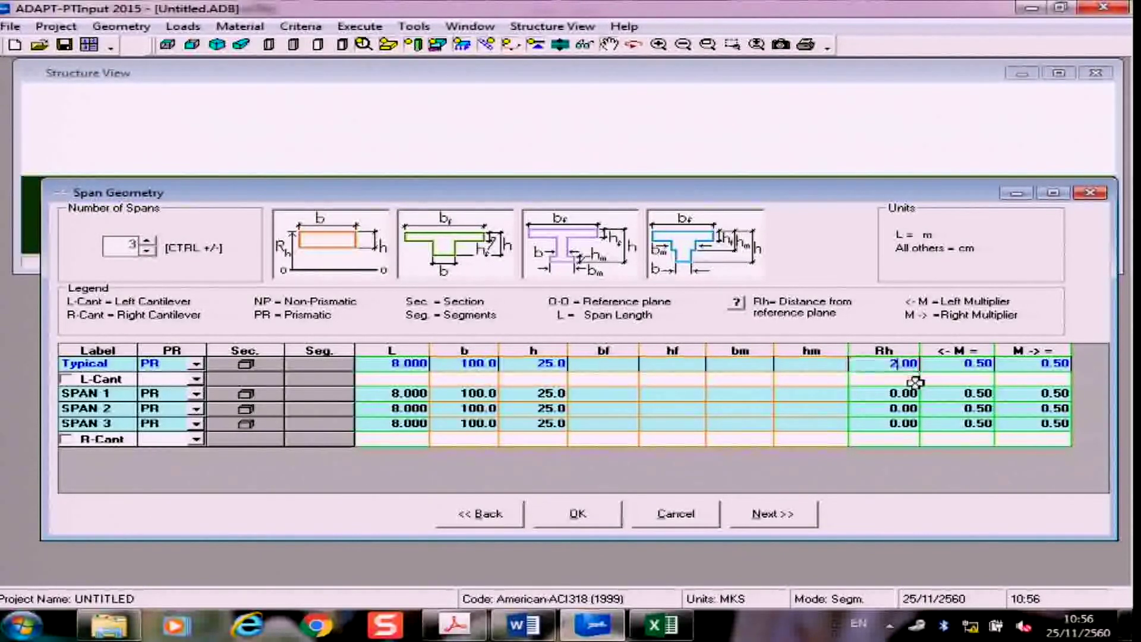
key("Return")
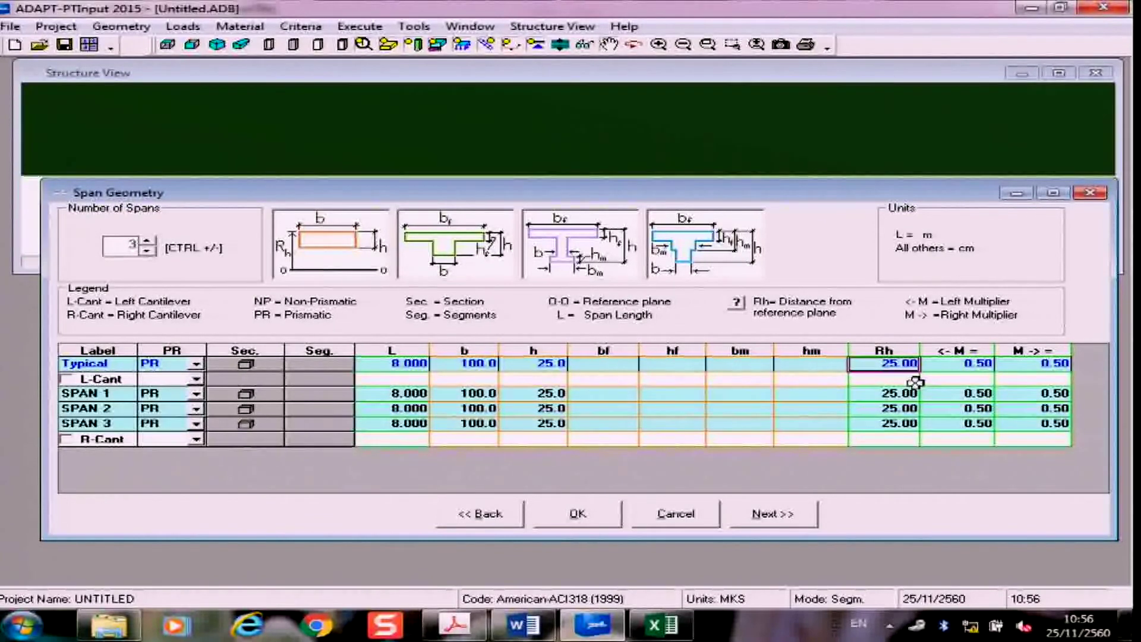
Step: Set the typical left and right multipliers (<-M and M->) to 4.00 for all spans
key("Tab")
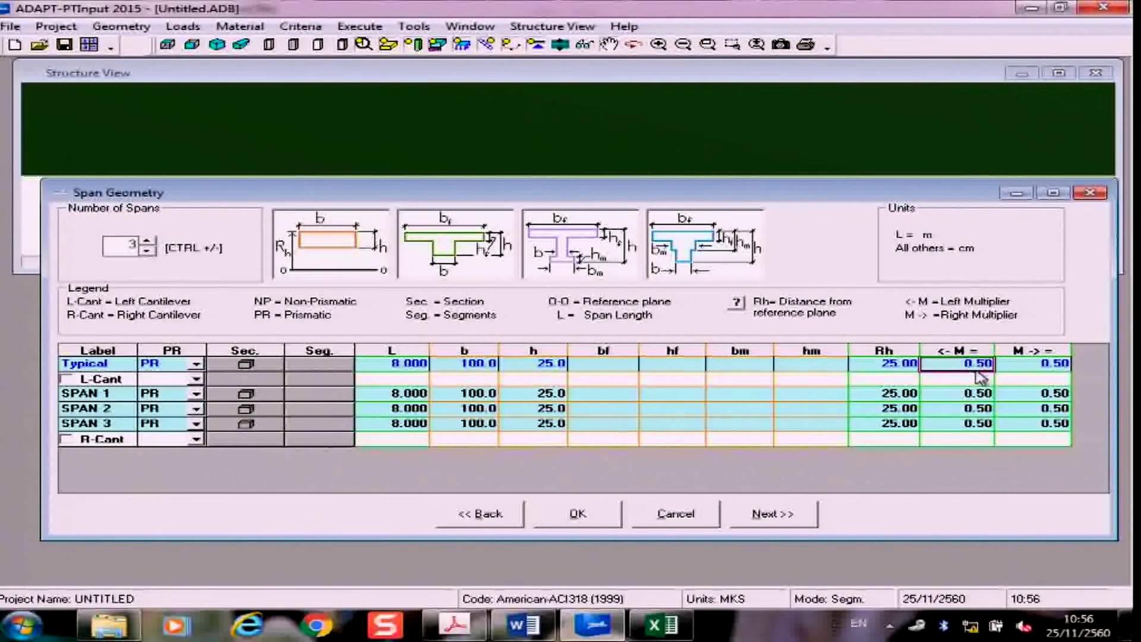
type("4.")
key("Return")
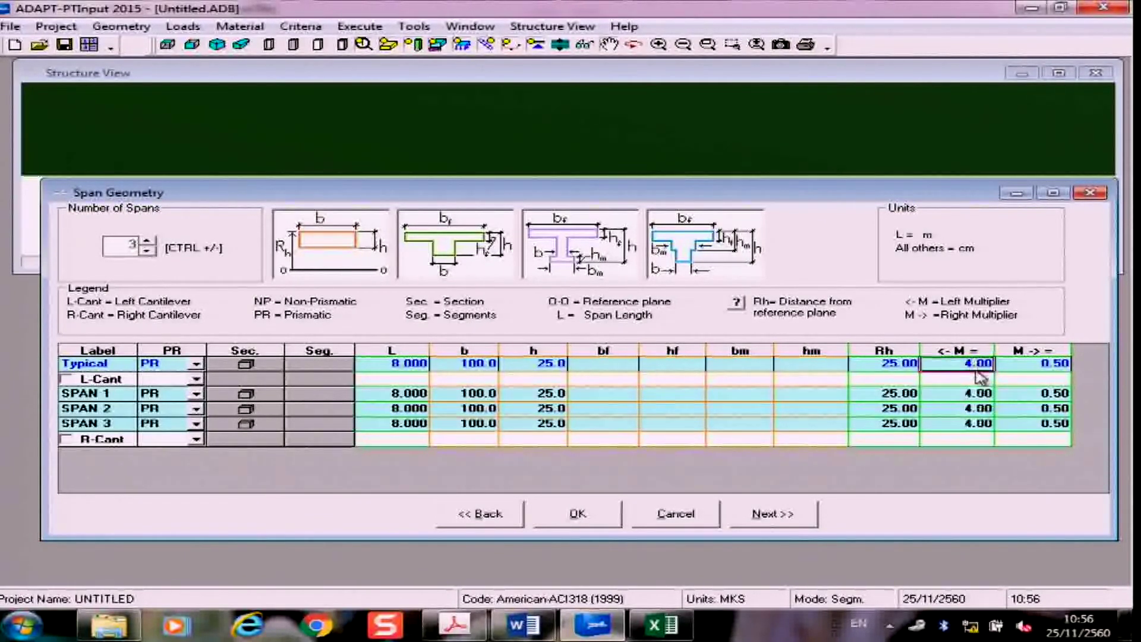
left_click(1037, 364)
type("4")
key("Return")
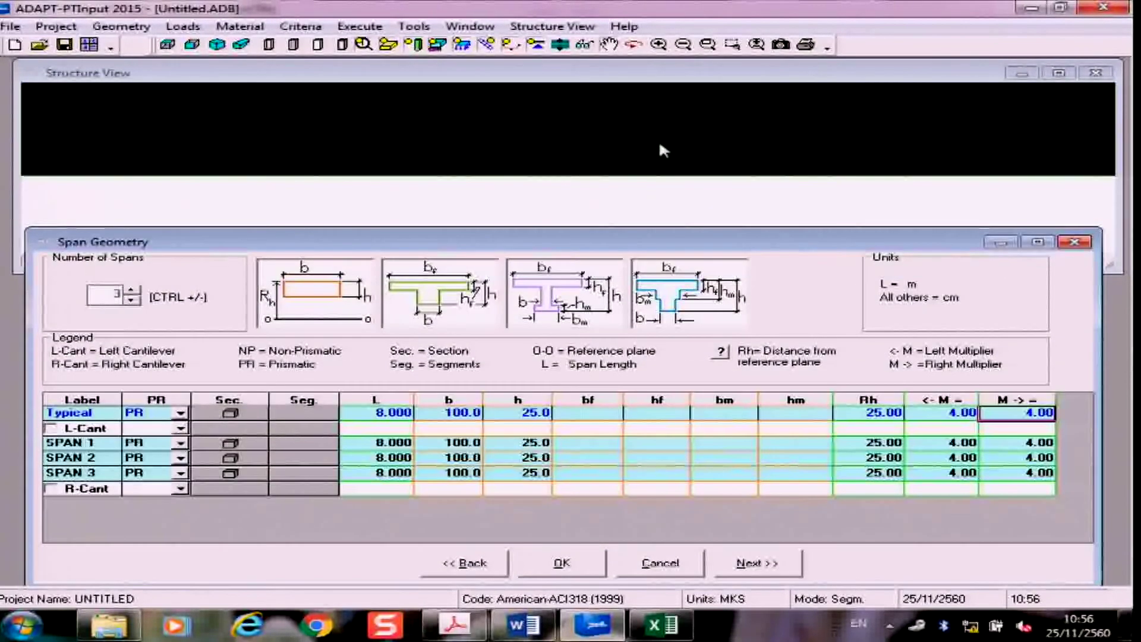
Step: Examine the slab in a tilted 3D view and consult the PDF example in Adobe Acrobat for span 2's segment layout
left_click(664, 152)
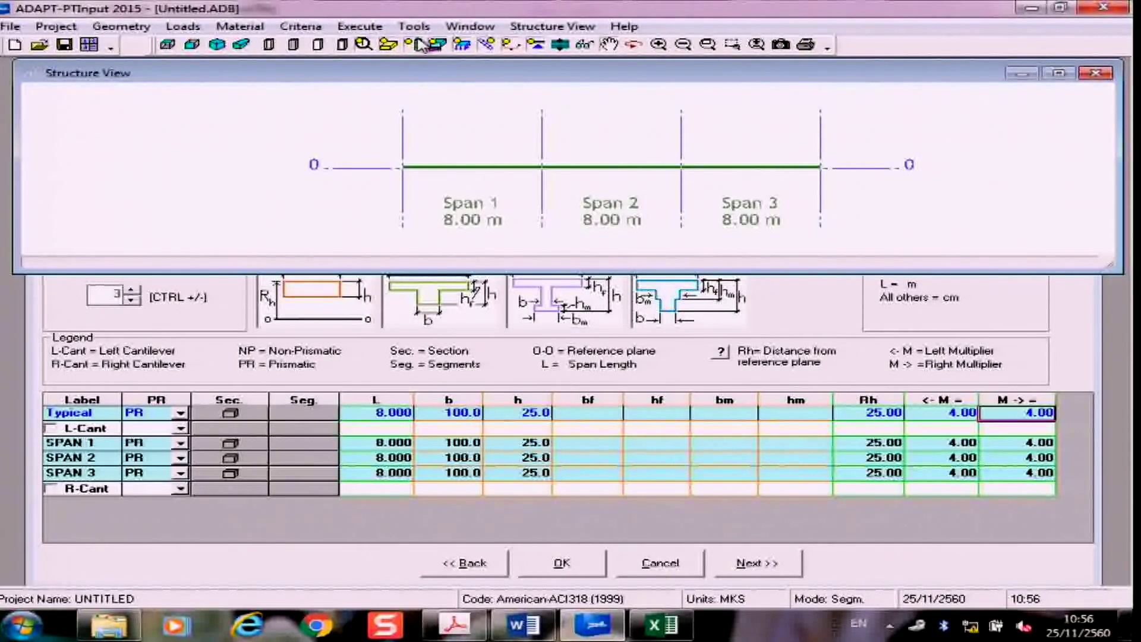
mouse_move(442, 134)
left_mouse_down()
mouse_move(479, 158)
mouse_move(433, 122)
mouse_move(409, 127)
left_mouse_up()
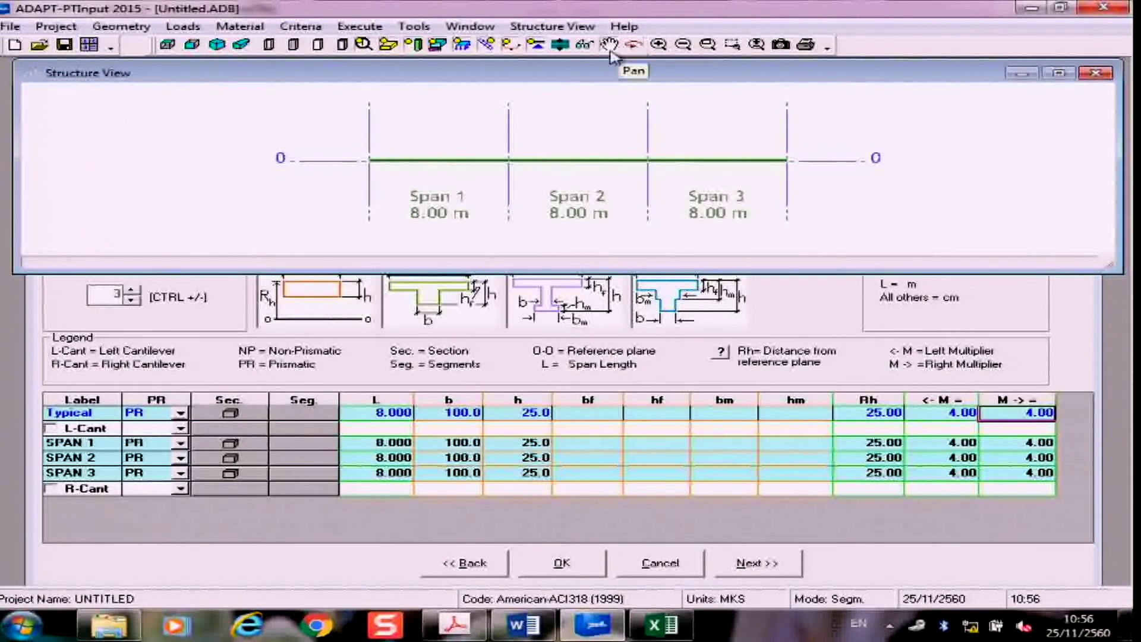
left_click_drag(578, 117, 546, 110)
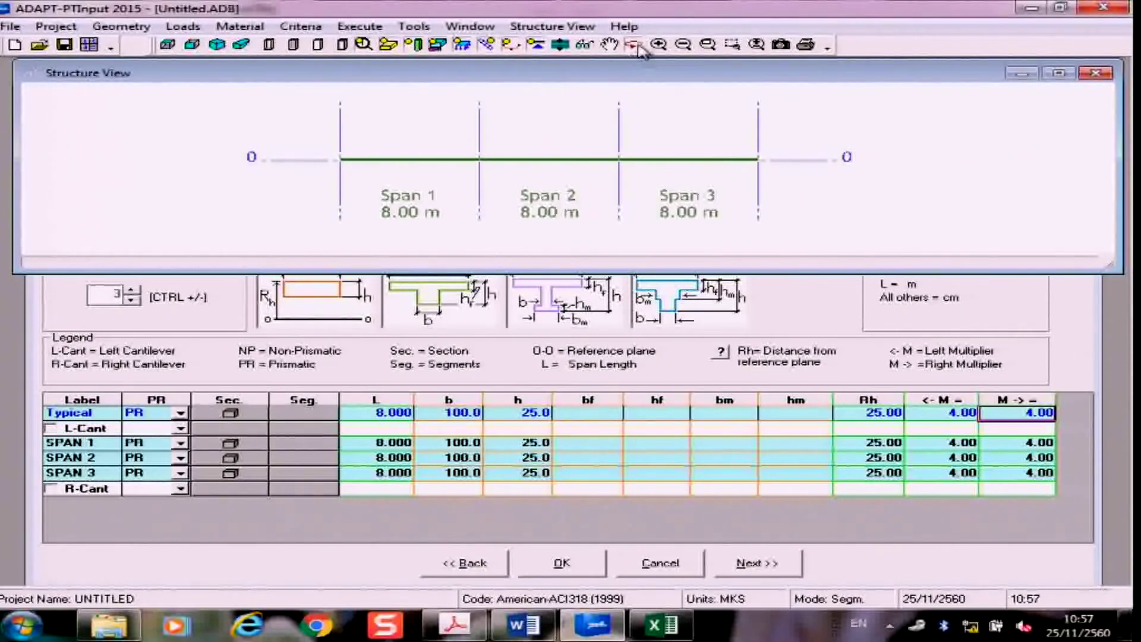
mouse_move(514, 148)
left_mouse_down()
mouse_move(517, 171)
mouse_move(461, 127)
mouse_move(489, 123)
mouse_move(496, 141)
left_mouse_up()
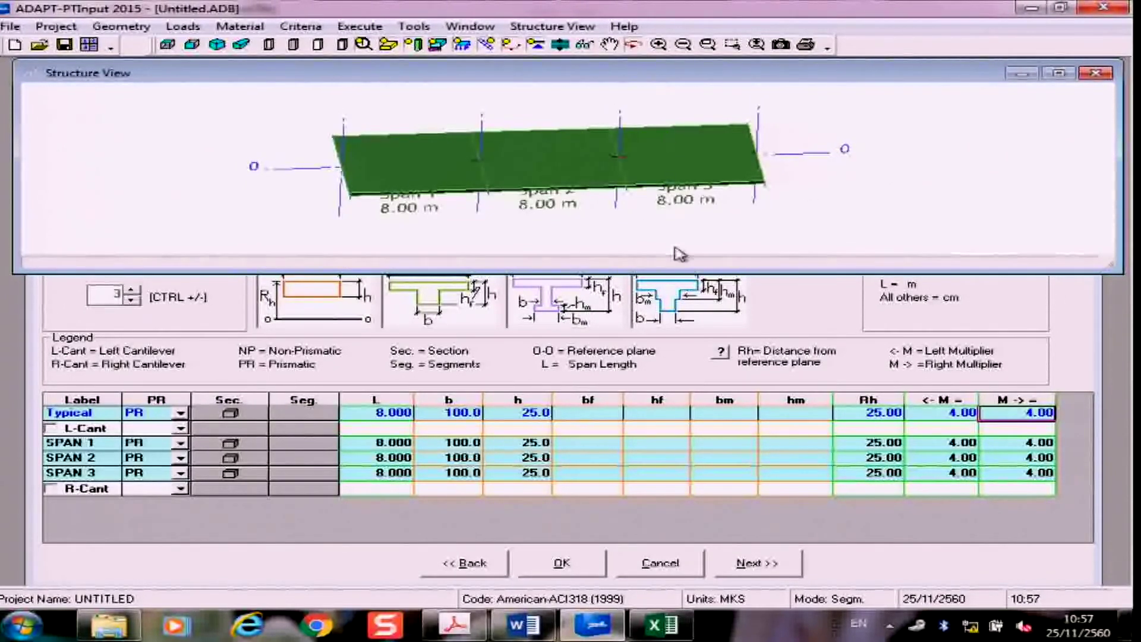
left_click(839, 321)
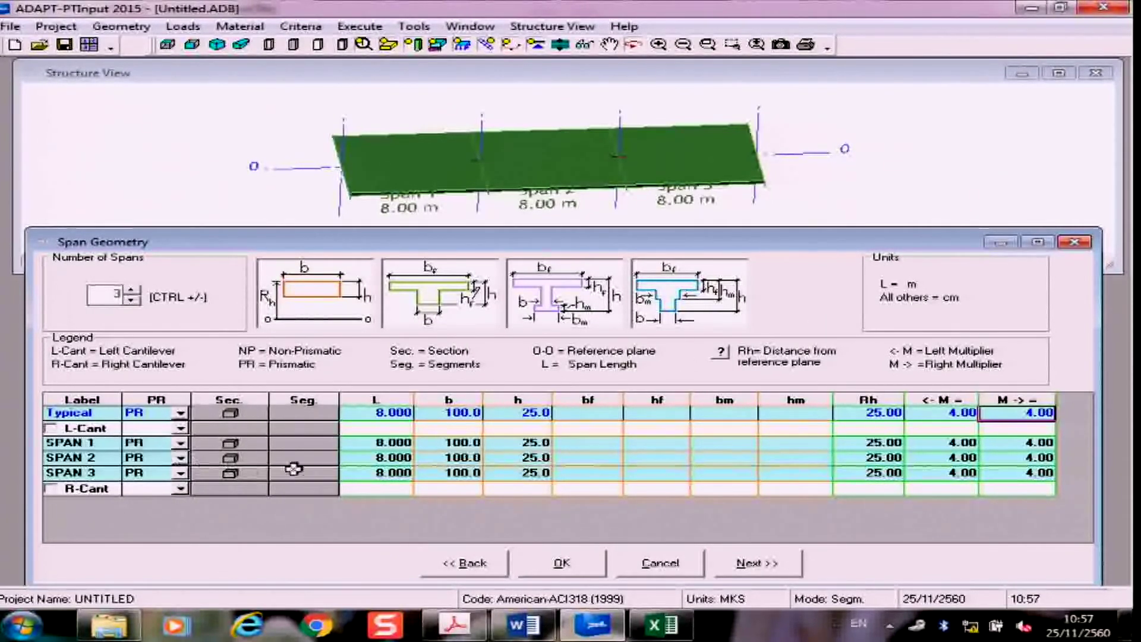
left_click(454, 624)
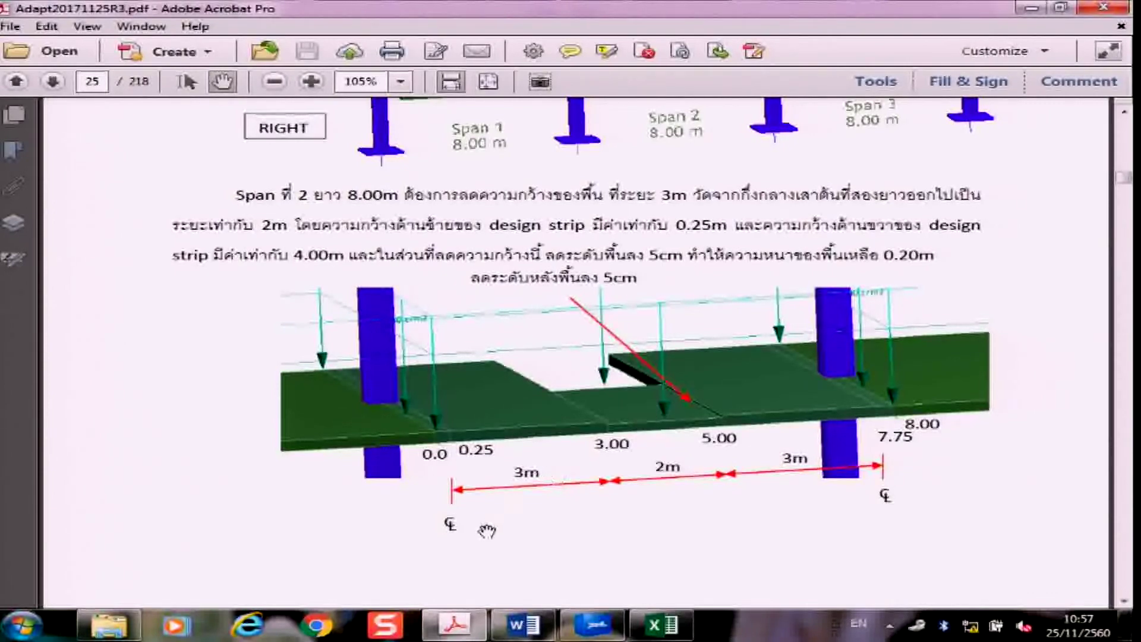
left_click(593, 627)
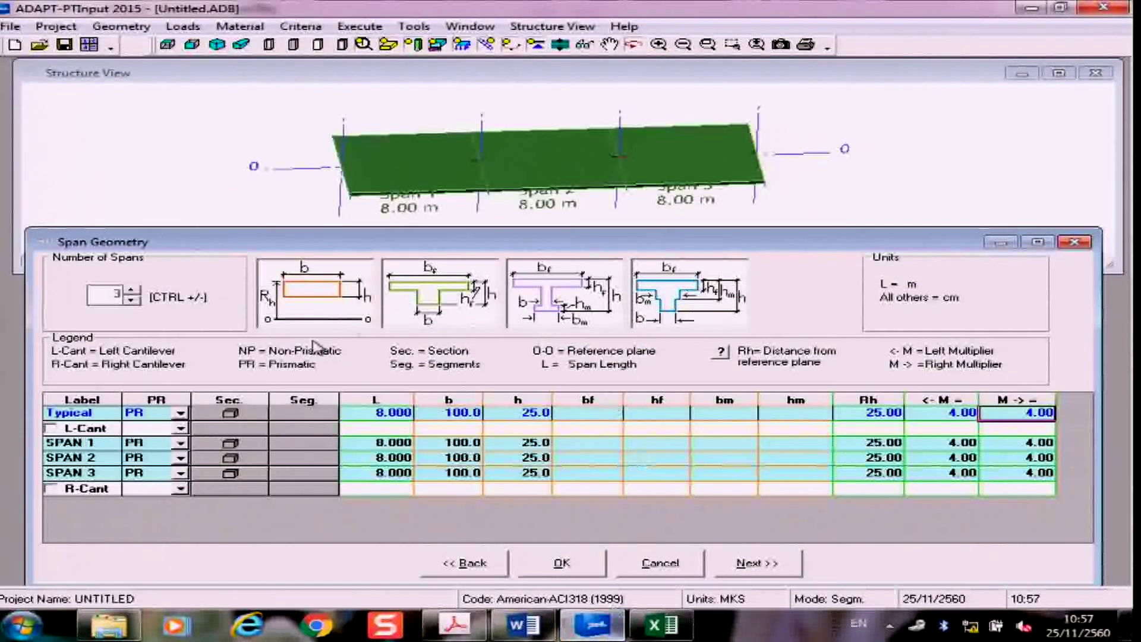
Step: Change SPAN 2 from prismatic to non-prismatic (NP) in the span geometry
left_click(112, 458)
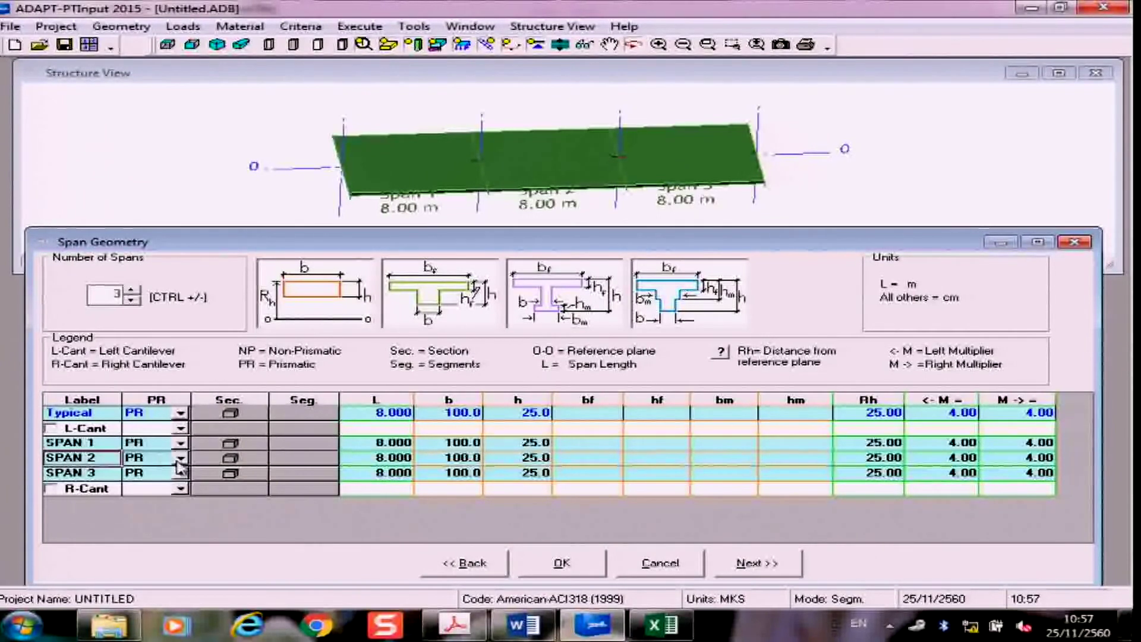
left_click(178, 459)
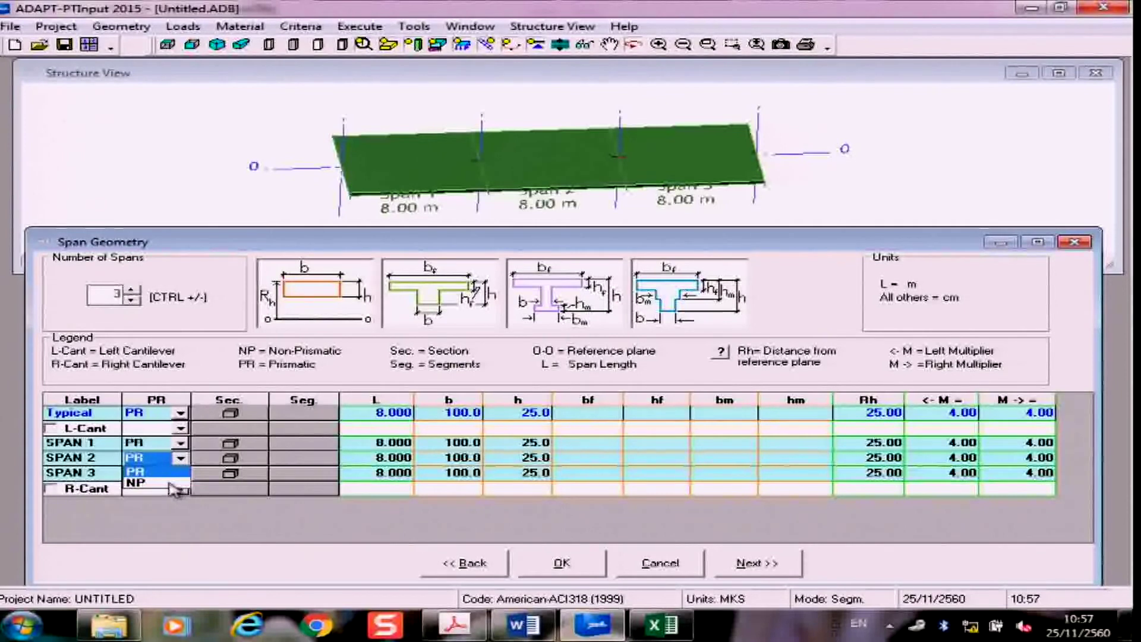
left_click(168, 483)
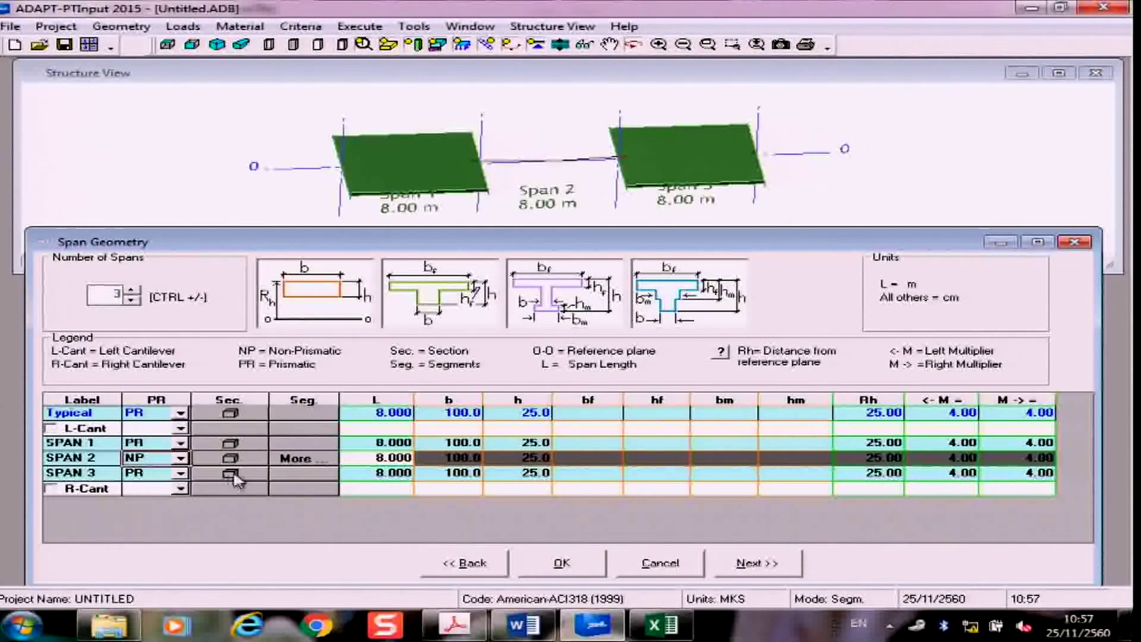
Step: Open SPAN 2's segment geometry, inspect its segments and the slab in 3D, and cancel without changing any segment values
left_click(306, 459)
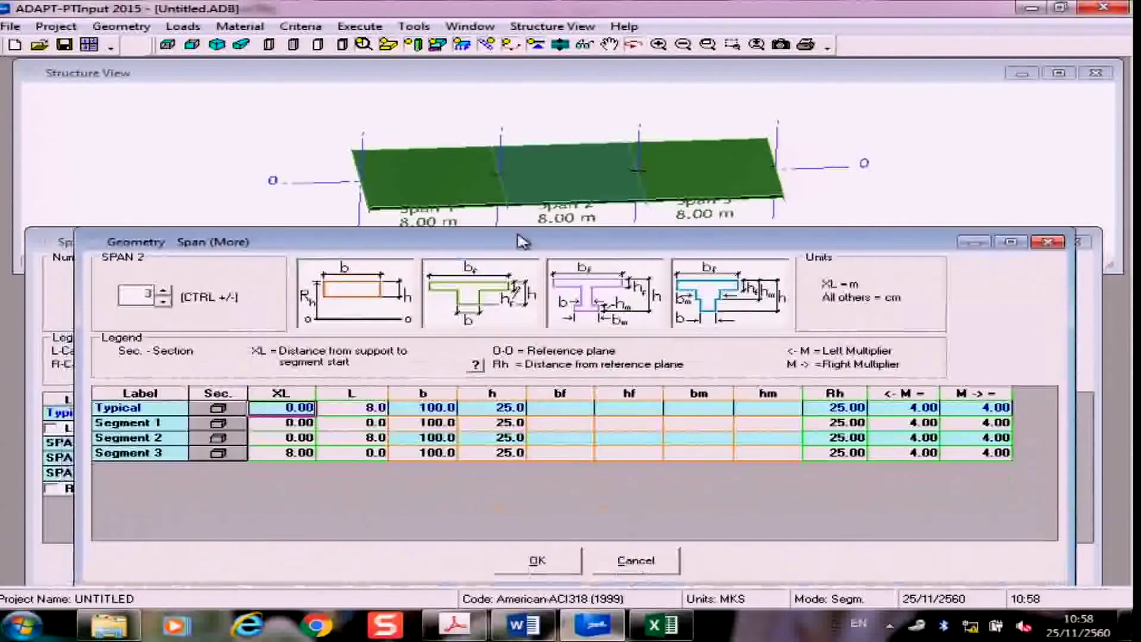
left_click_drag(522, 240, 529, 235)
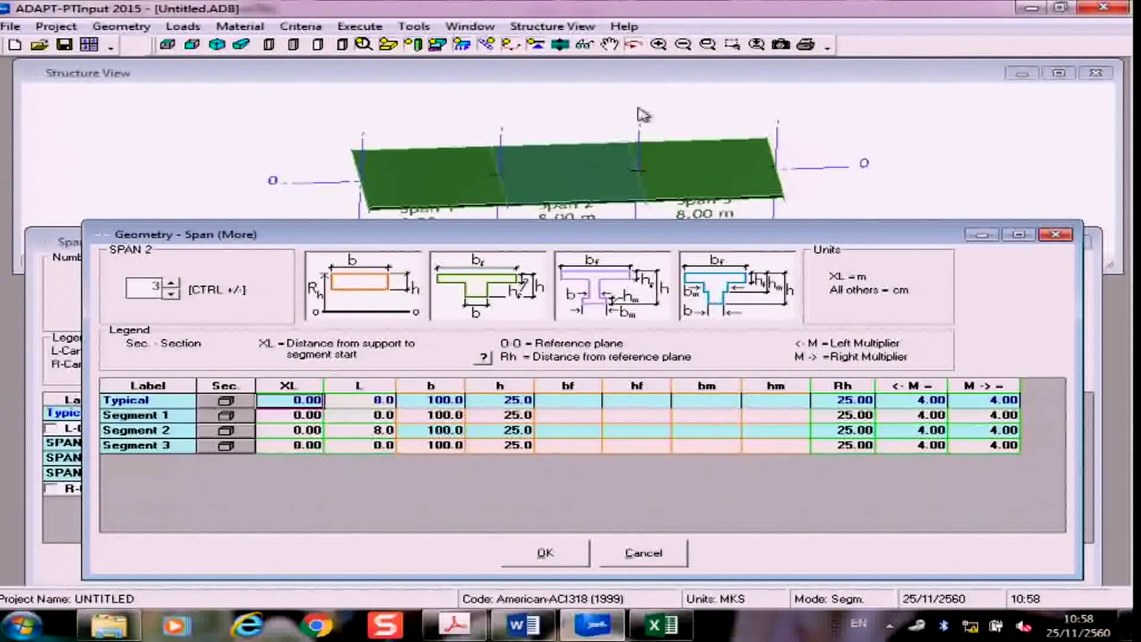
left_click(600, 151)
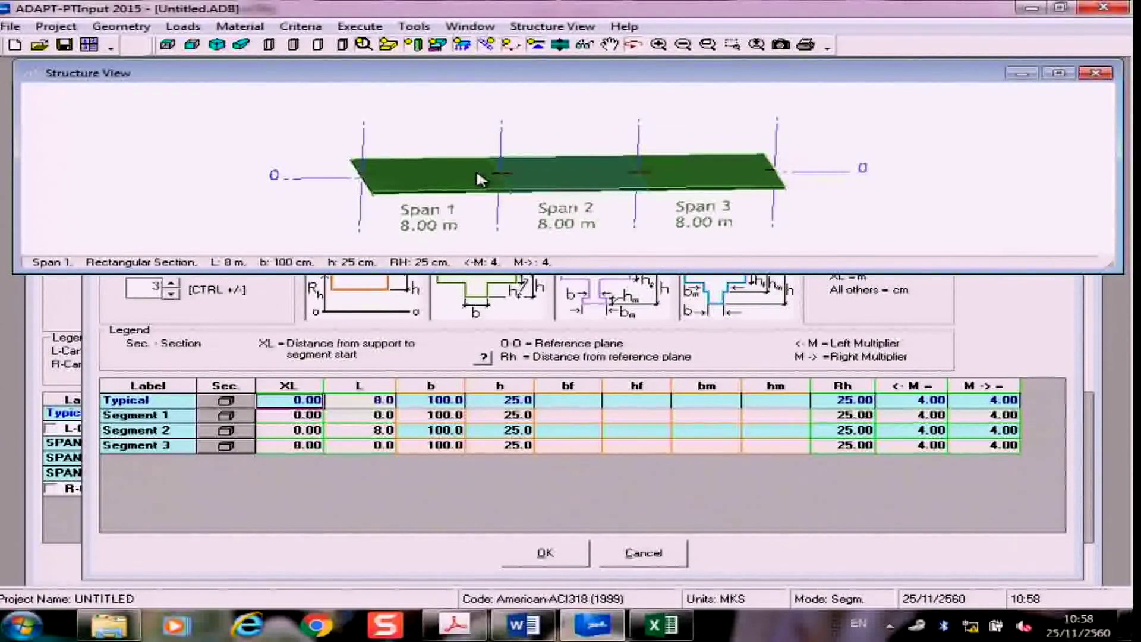
left_click(381, 515)
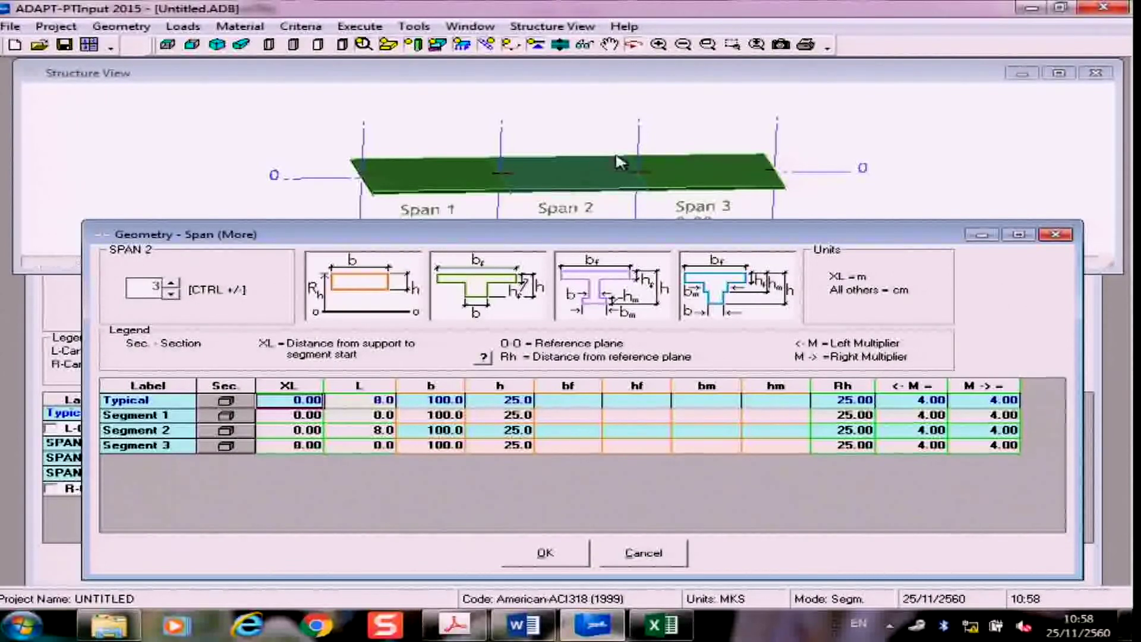
left_click(643, 552)
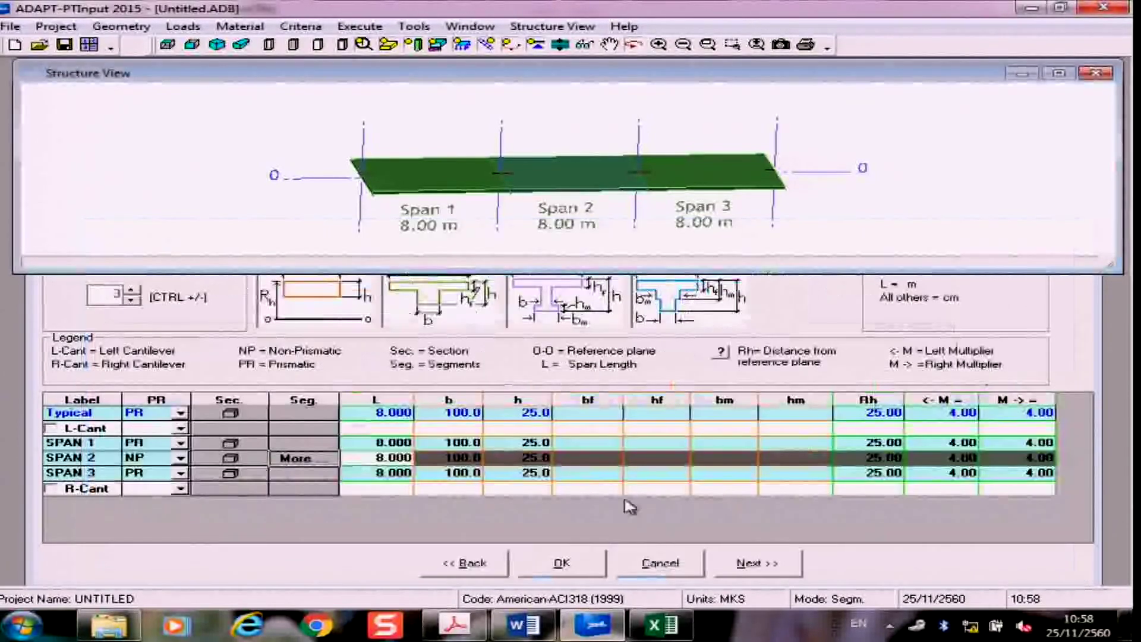
Step: Proceed to the support geometry and choose both lower and upper columns for the supports
left_click(177, 353)
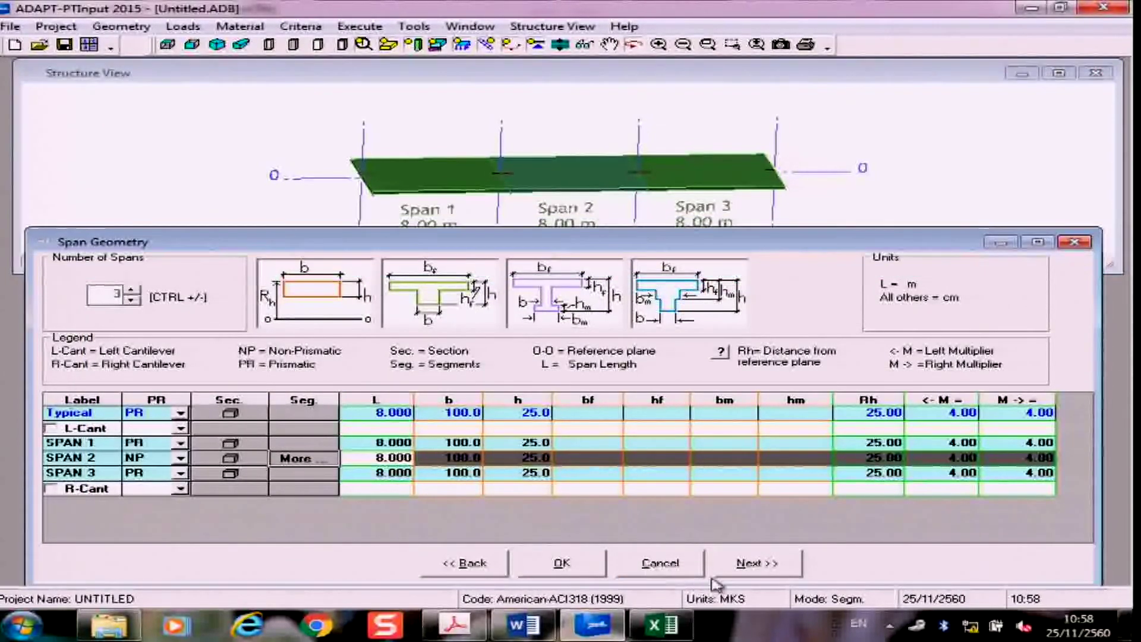
left_click(751, 565)
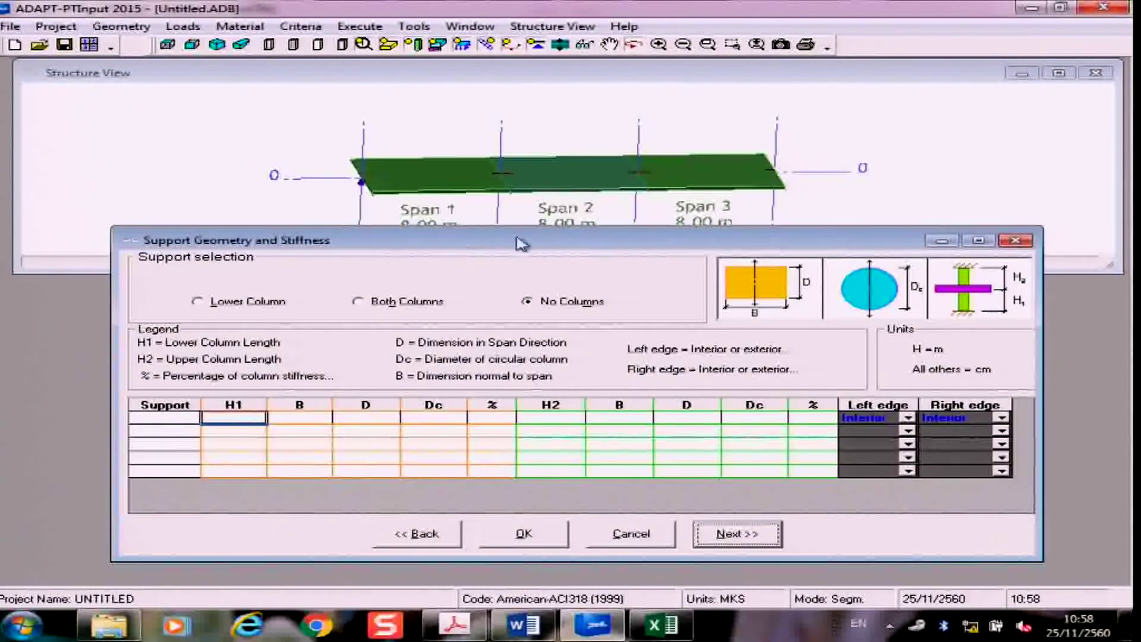
left_click(373, 303)
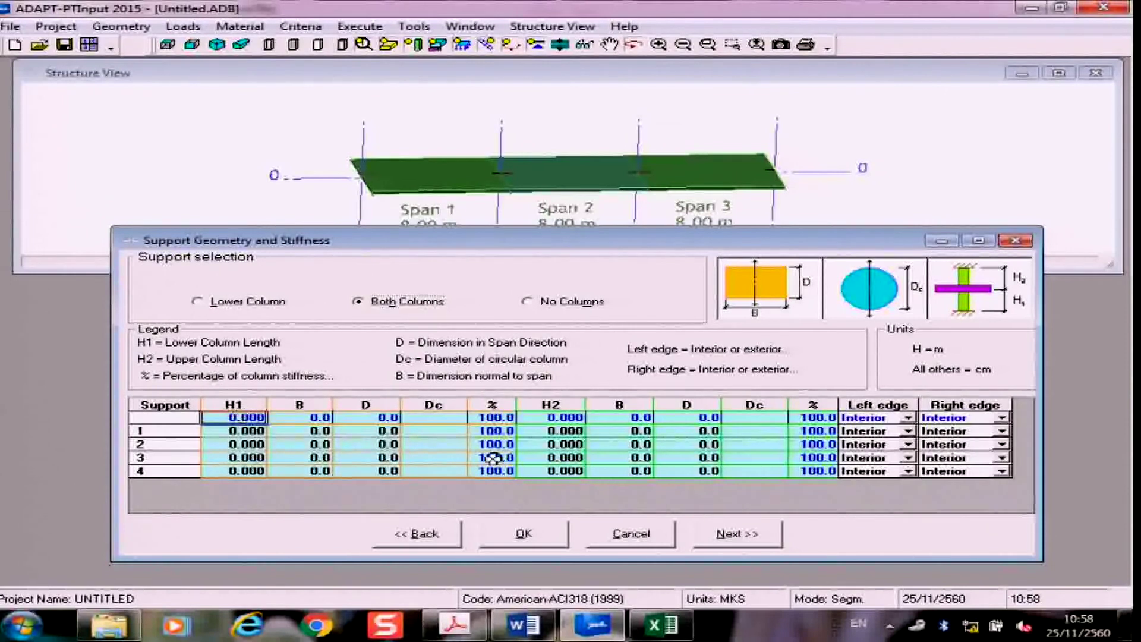
Step: Set the typical lower column length H1 to 3.5 m and its dimensions B and D to 50 cm for all supports
type("3.5")
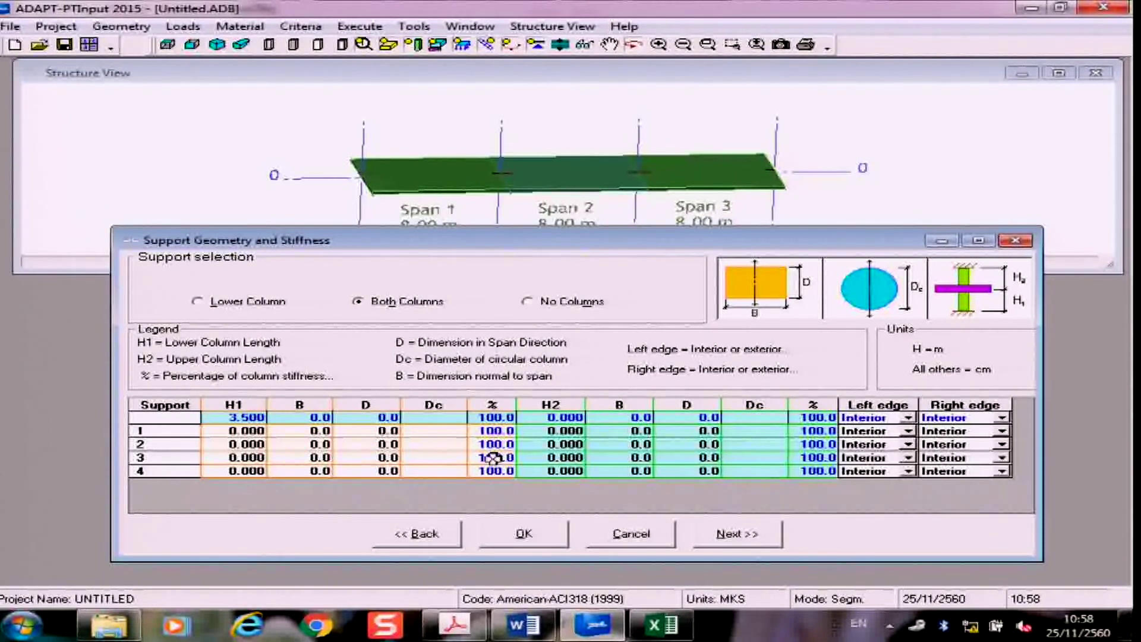
key("Return")
left_click(328, 418)
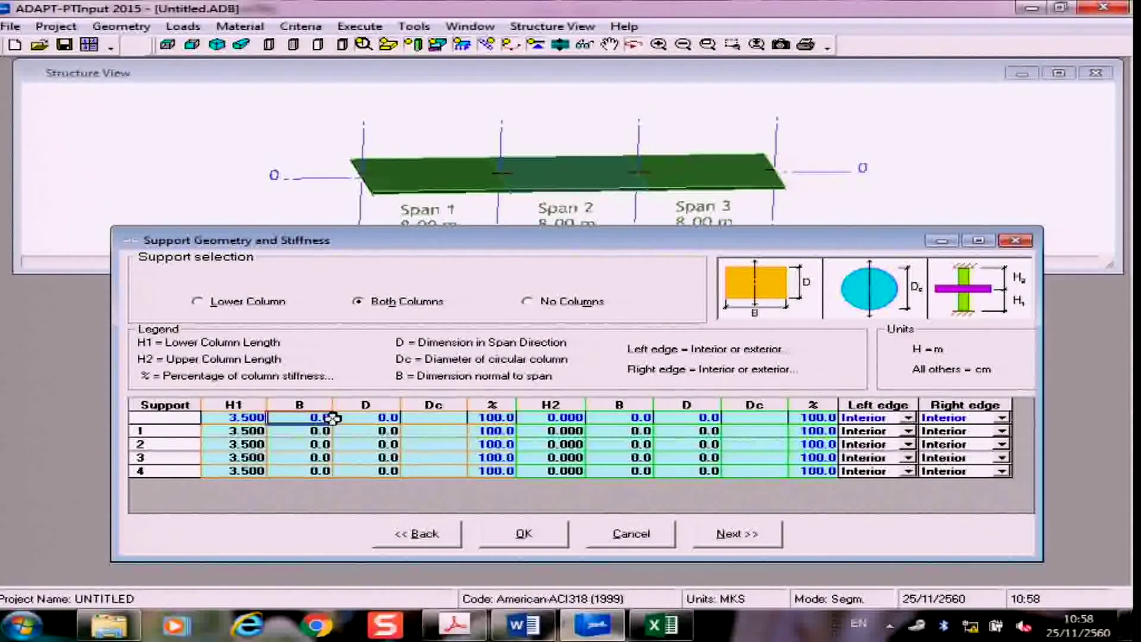
type("50")
key("Return")
left_click(354, 417)
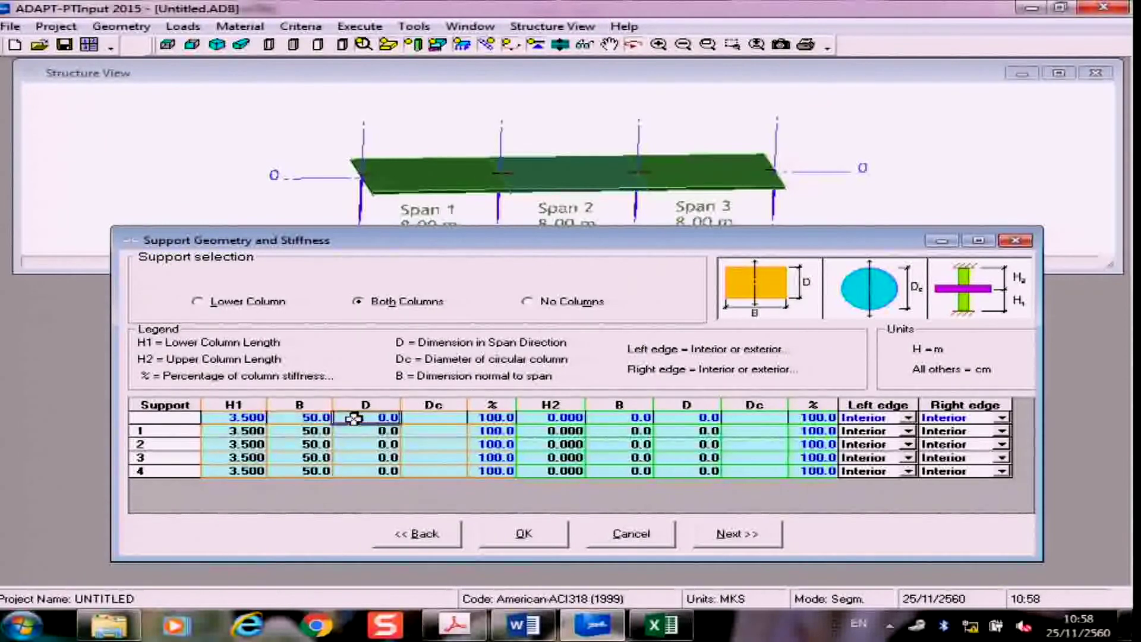
type("50")
key("Return")
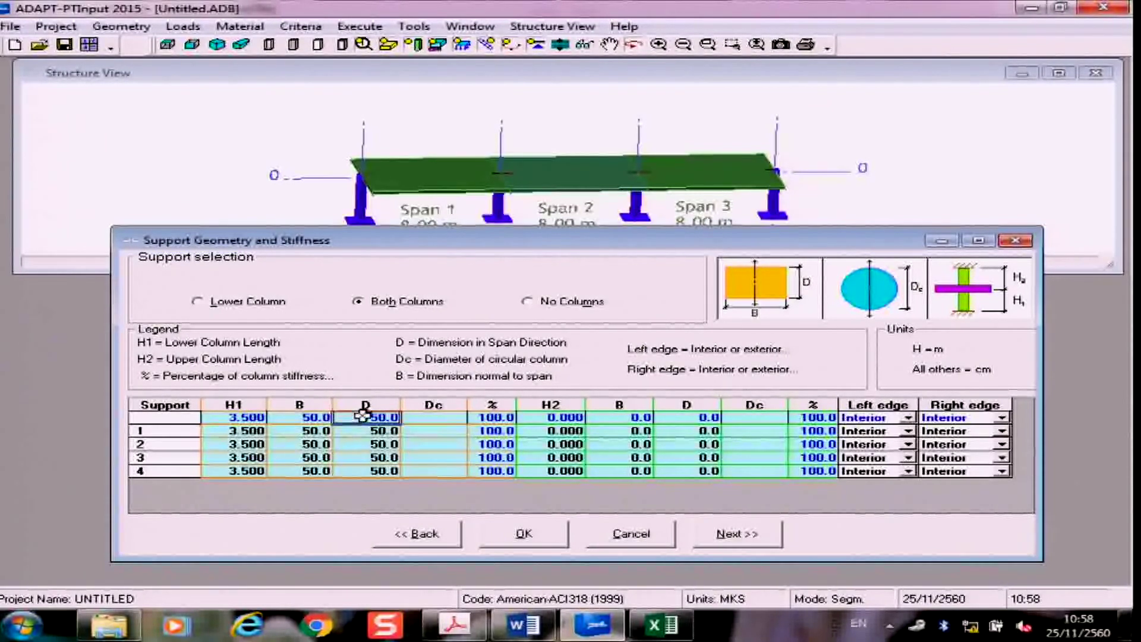
Step: Set the typical upper column length H2 to 3.5 m and its dimensions B and D to 50 cm for all supports
left_click(563, 416)
type("3.5")
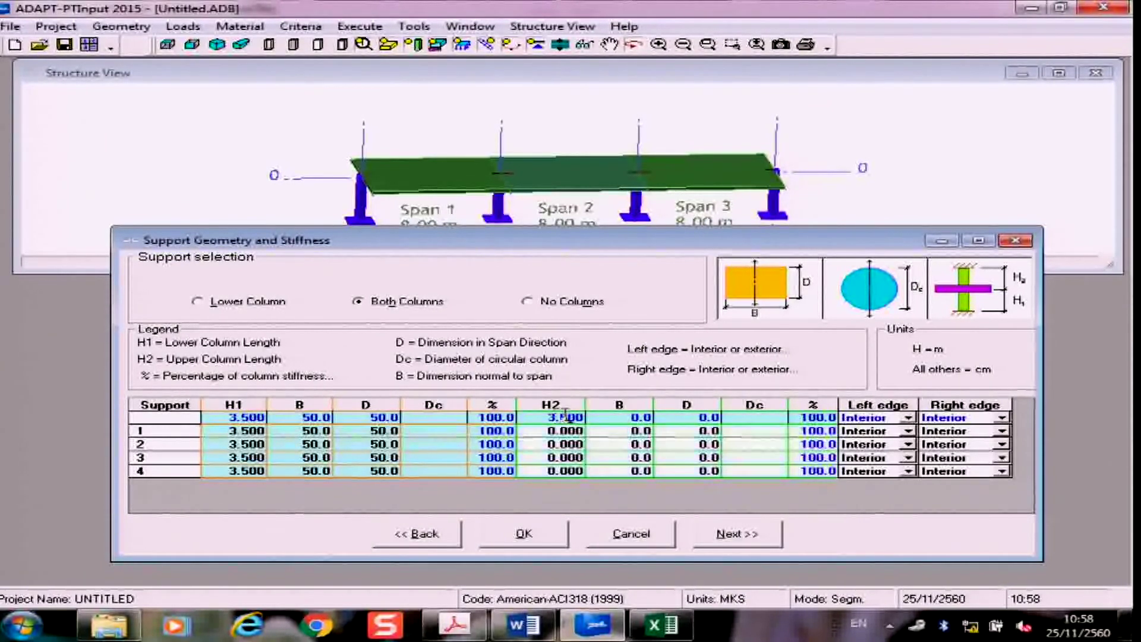
key("Return")
left_click(615, 418)
type("50")
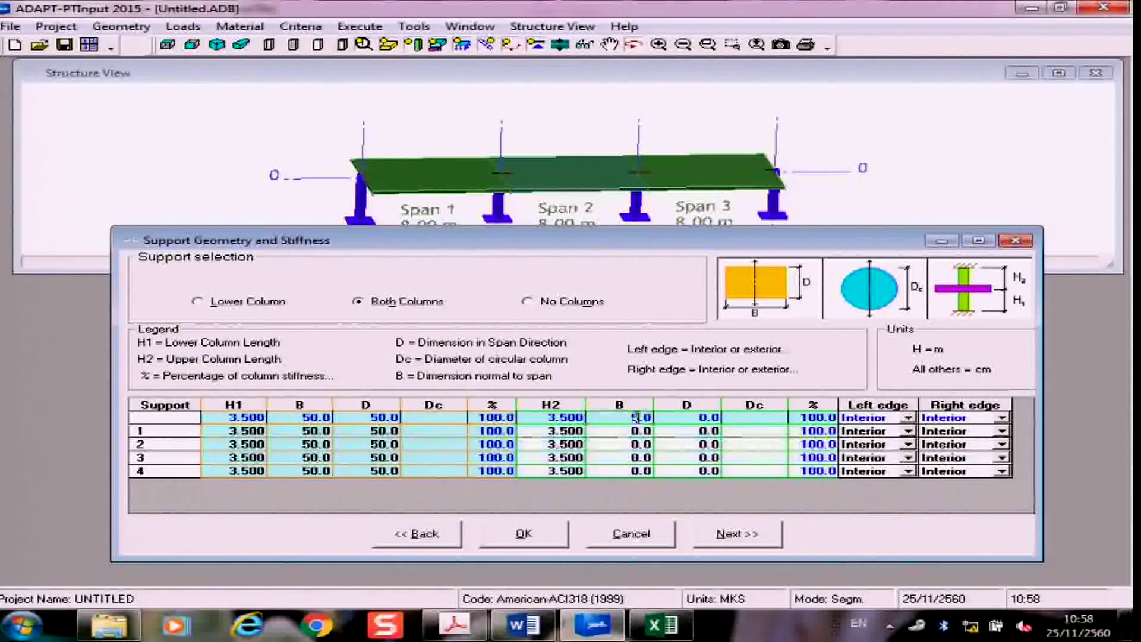
key("Return")
left_click(682, 417)
type("50")
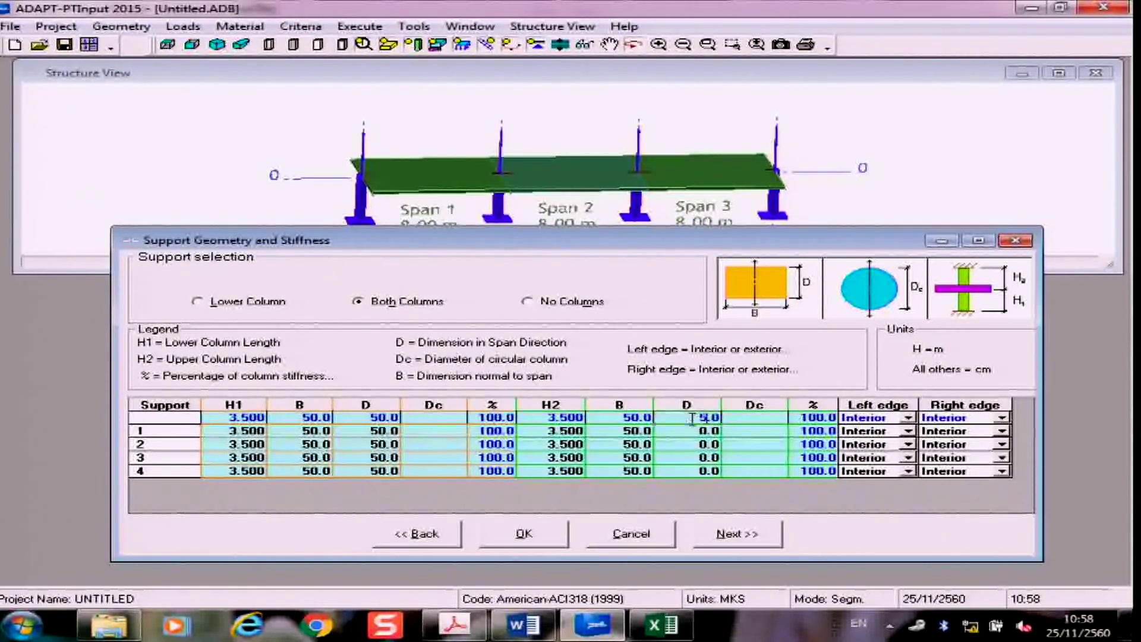
key("Return")
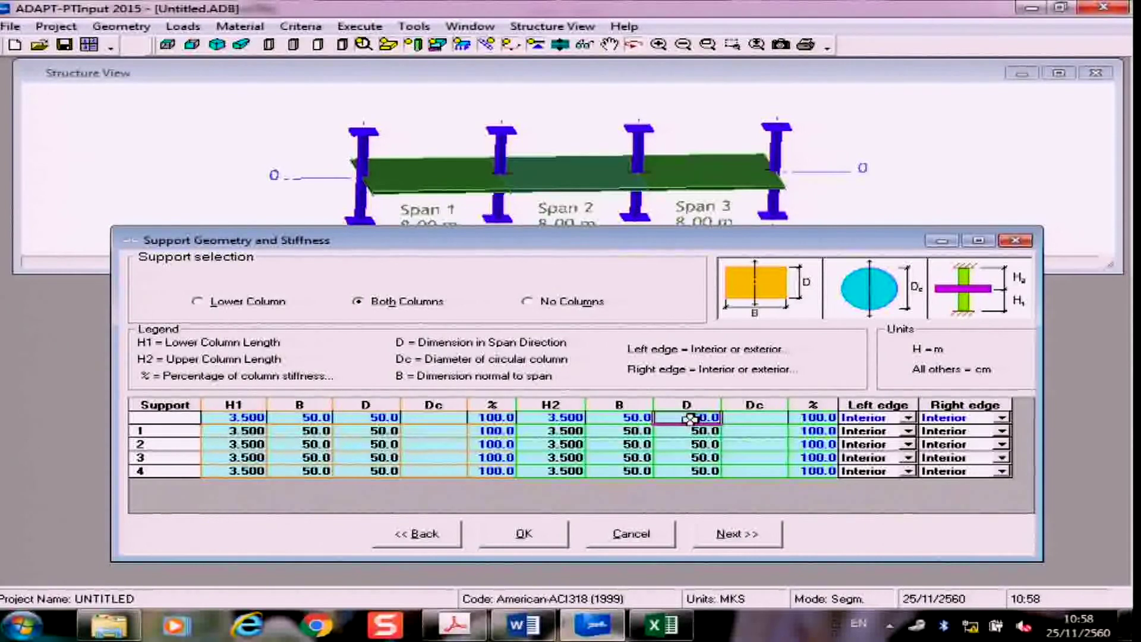